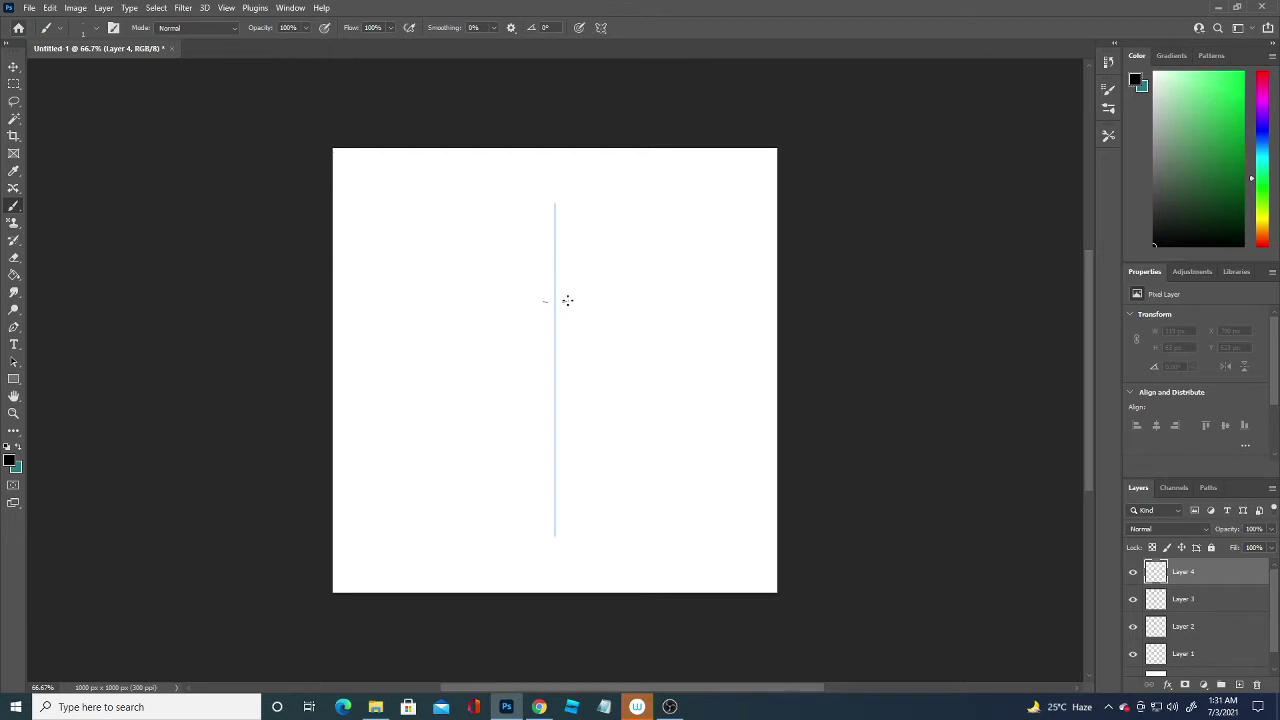
Draw mirrored eyebrow arches with upper eyelid lines beneath them on both sides of the vertical symmetry axis
drag(572, 298, 607, 296)
key(ctrl+z)
key(ctrl+z)
mouse_move(578, 307)
mouse_down()
mouse_move(601, 307)
mouse_move(584, 283)
mouse_move(607, 294)
mouse_up()
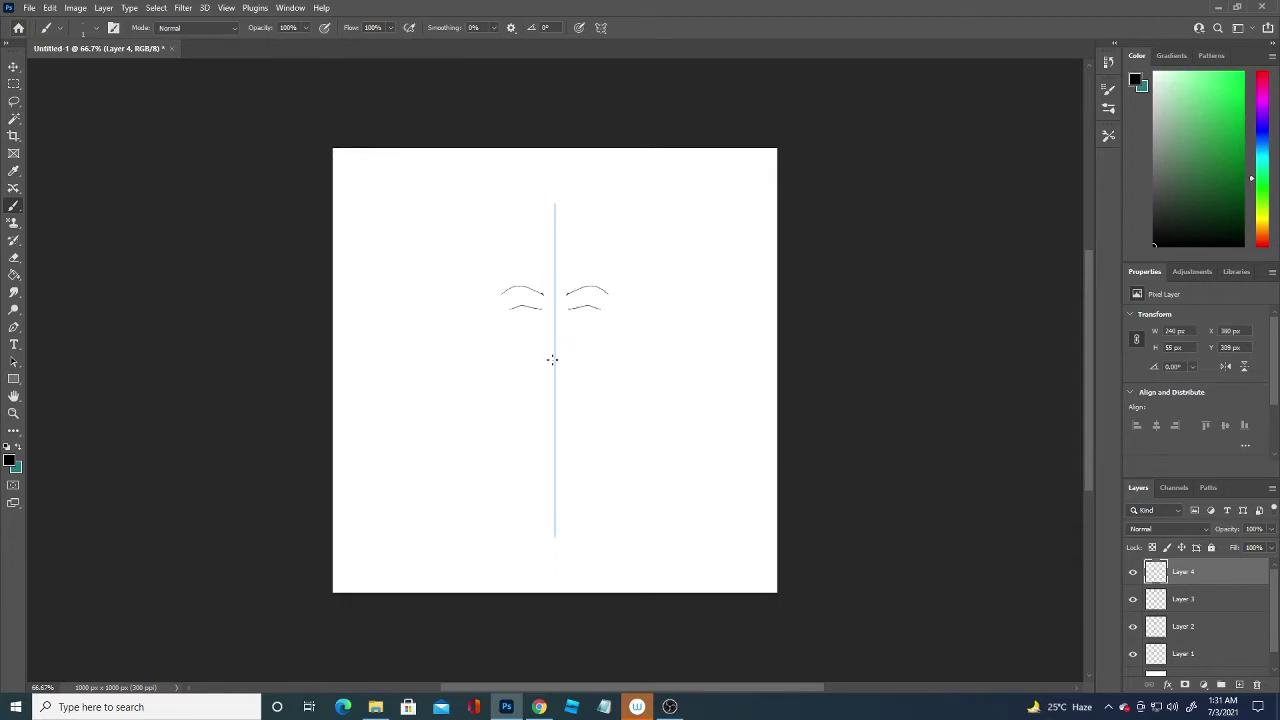
Draw the small curved base of the nose across the symmetry axis below the eyes
drag(549, 354, 560, 352)
key(ctrl+z)
drag(549, 356, 559, 354)
Reshape the eyebrows and draw the mirrored hairline from the centre parting down to the temples
mouse_move(581, 287)
mouse_down()
mouse_move(569, 295)
mouse_move(604, 291)
mouse_up()
mouse_move(557, 243)
mouse_down()
mouse_move(590, 258)
mouse_move(617, 318)
mouse_up()
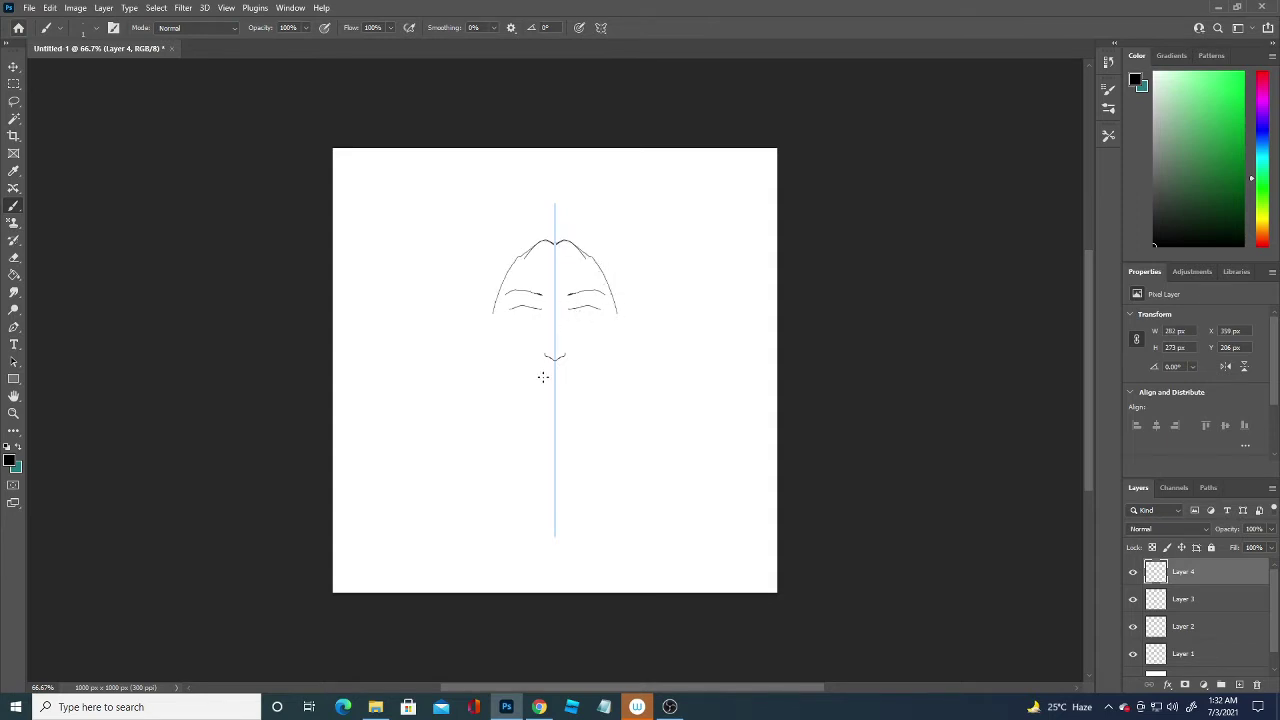
Draw thin upper and lower lips centred on the axis just below the nose
mouse_move(547, 375)
mouse_down()
mouse_move(561, 374)
mouse_move(553, 381)
mouse_up()
key(ctrl+z)
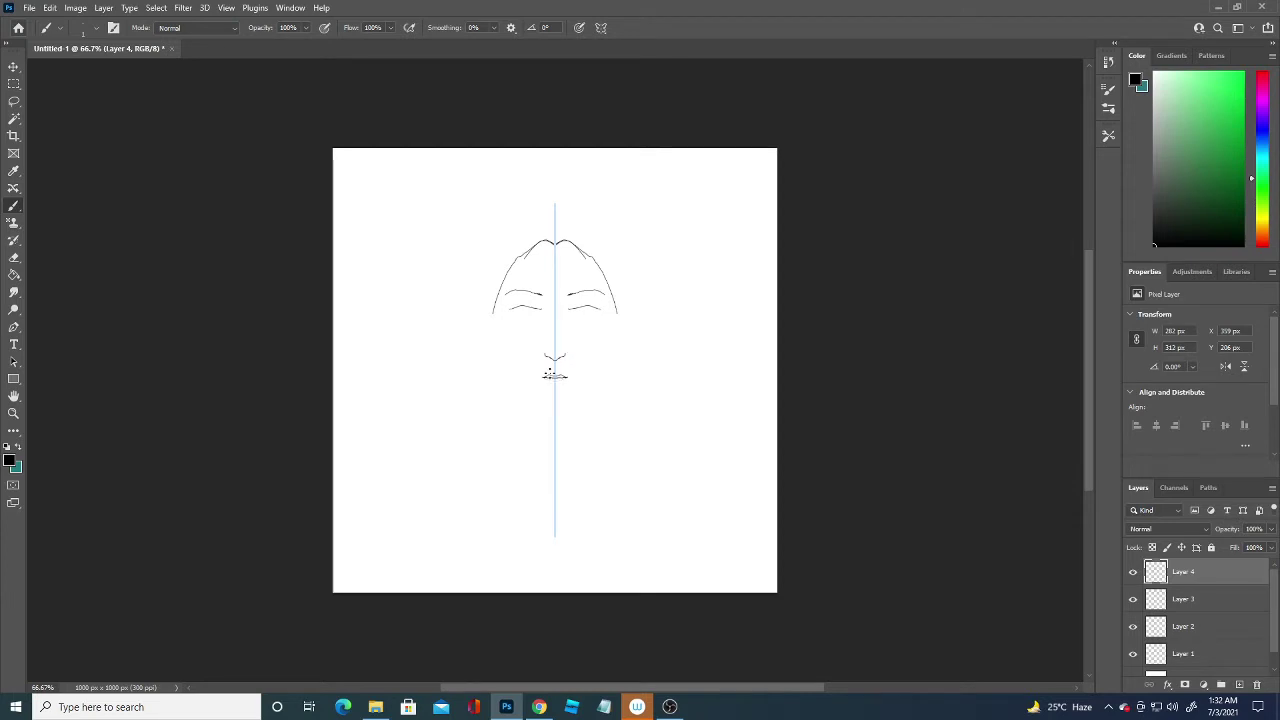
drag(543, 377, 555, 380)
Add irises under both eyelids and thicken the eyebrows with extra strokes
drag(582, 307, 587, 306)
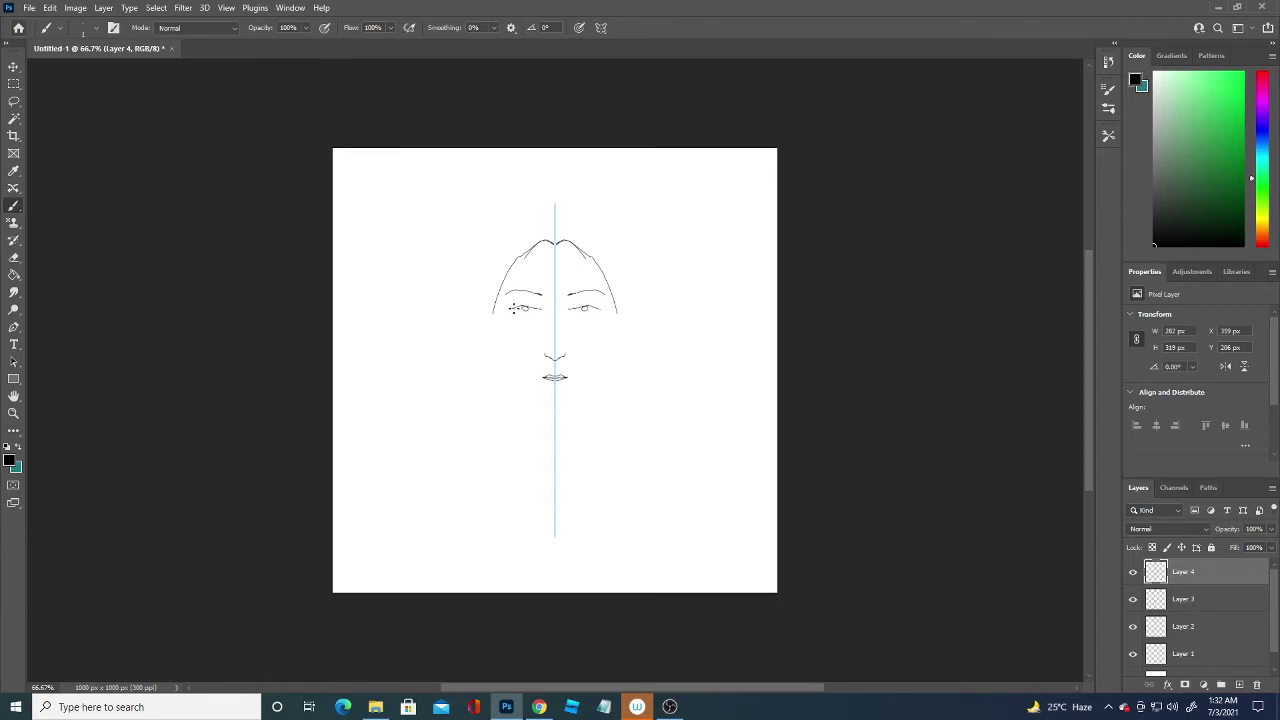
drag(516, 309, 536, 309)
drag(575, 308, 581, 310)
drag(577, 295, 604, 289)
Draw a dark moustache curving from under the nose down past both corners of the mouth
drag(555, 367, 536, 374)
drag(574, 375, 535, 381)
mouse_move(504, 284)
mouse_down()
mouse_move(503, 300)
mouse_move(504, 288)
mouse_up()
key(ctrl+z)
click(97, 28)
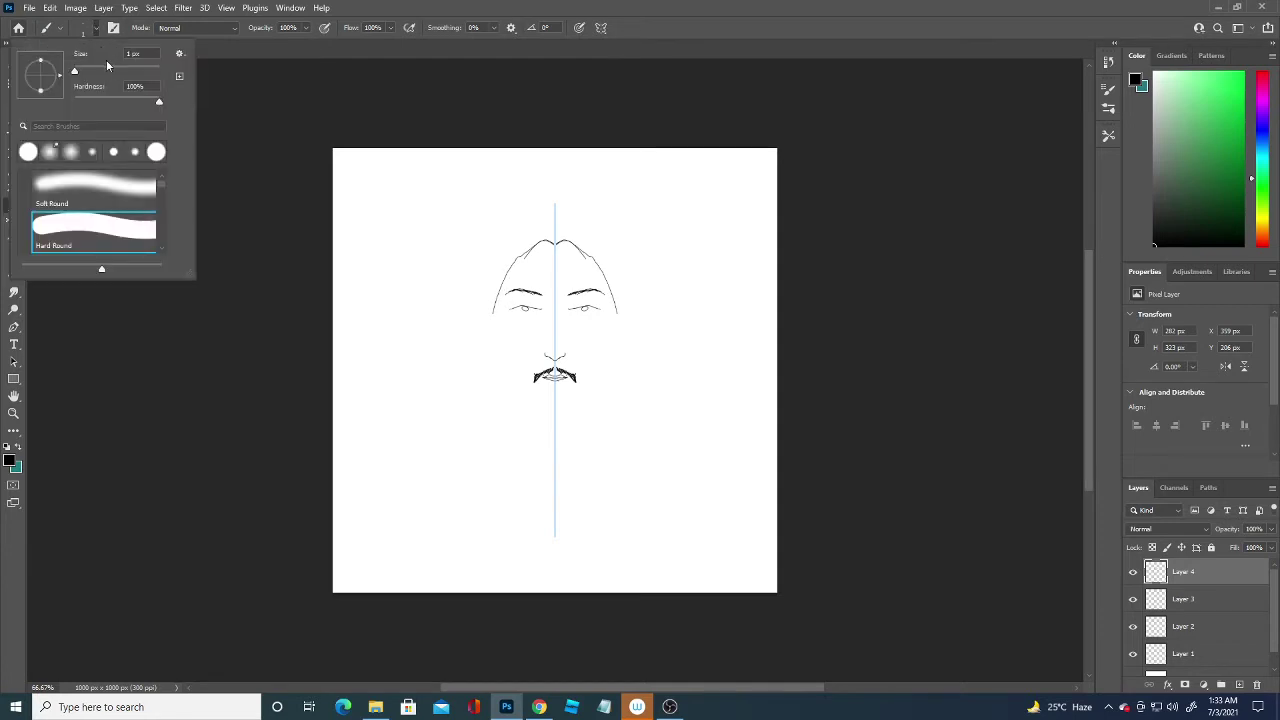
drag(74, 71, 98, 71)
click(340, 86)
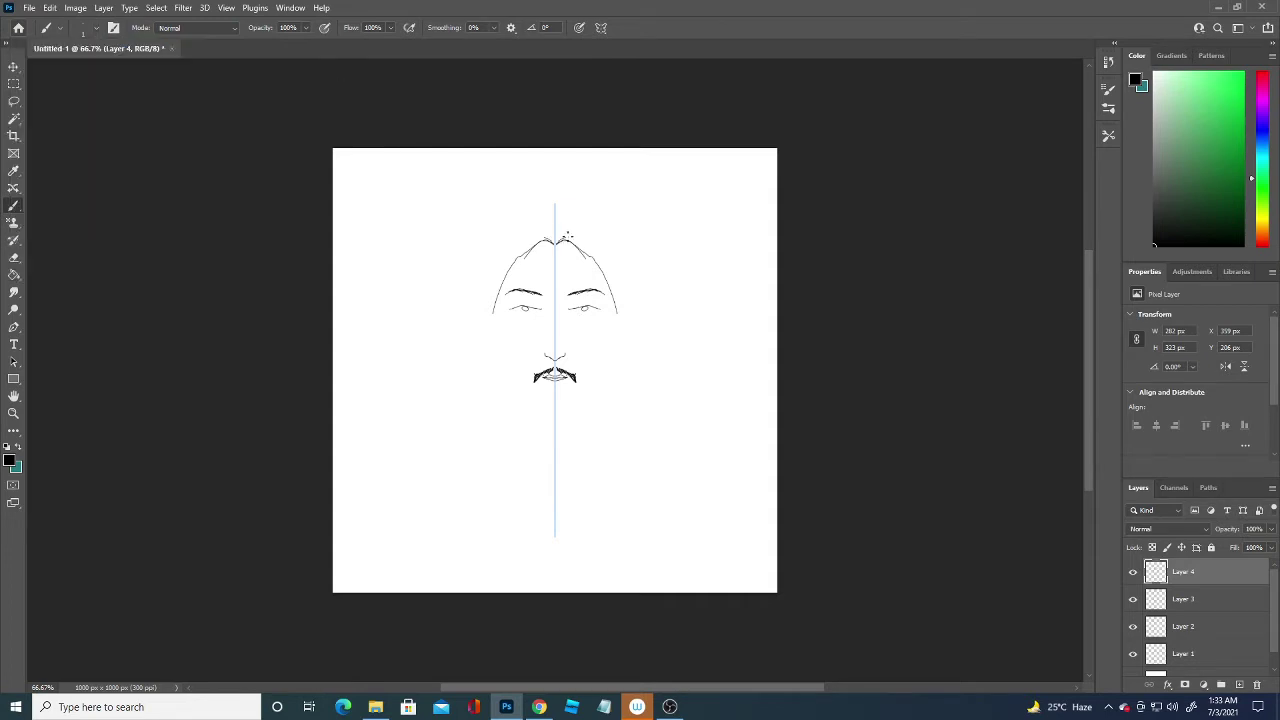
mouse_move(560, 240)
mouse_down()
mouse_move(586, 249)
mouse_move(604, 279)
mouse_up()
drag(576, 248, 614, 309)
drag(594, 264, 617, 322)
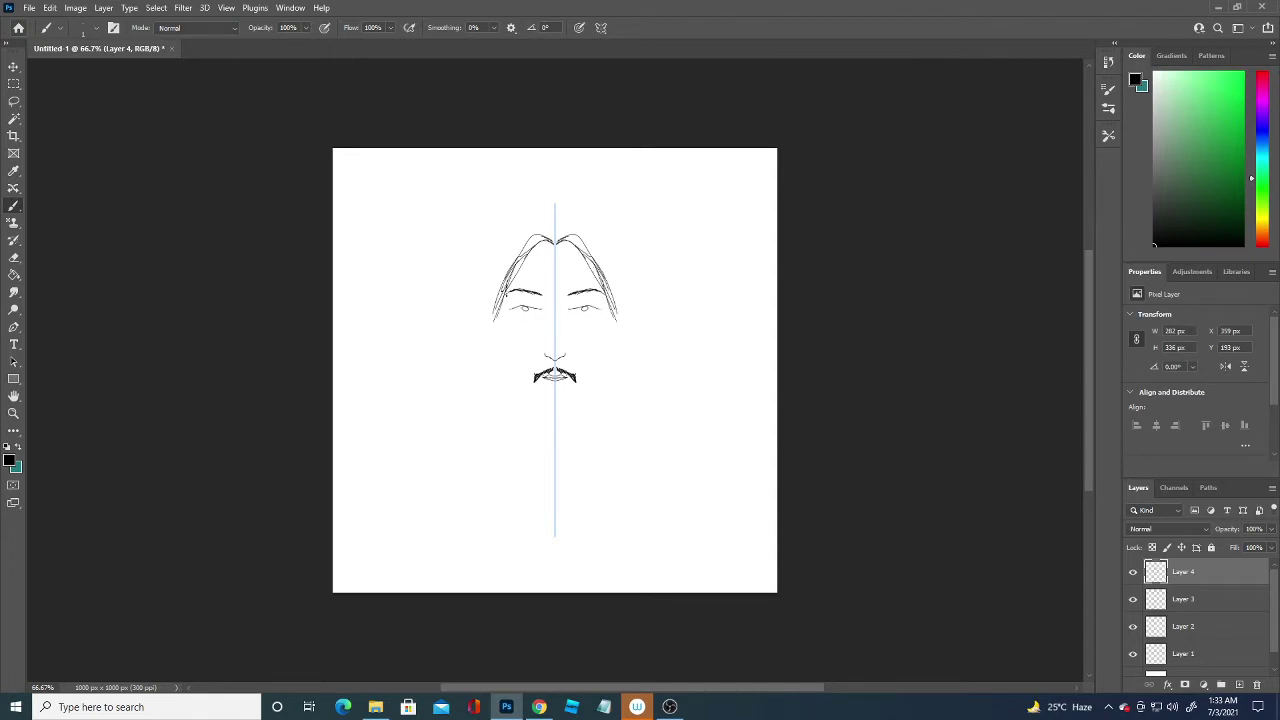
drag(504, 288, 506, 306)
key(ctrl+z)
key(ctrl+z)
key(ctrl+z)
key(ctrl+z)
Create a new layer and draw mirrored hair strands on it from the centre parting down past the temples
click(1239, 685)
mouse_move(556, 242)
mouse_down()
mouse_move(596, 293)
mouse_move(568, 245)
mouse_move(581, 243)
mouse_move(565, 241)
mouse_move(596, 271)
mouse_move(614, 322)
mouse_up()
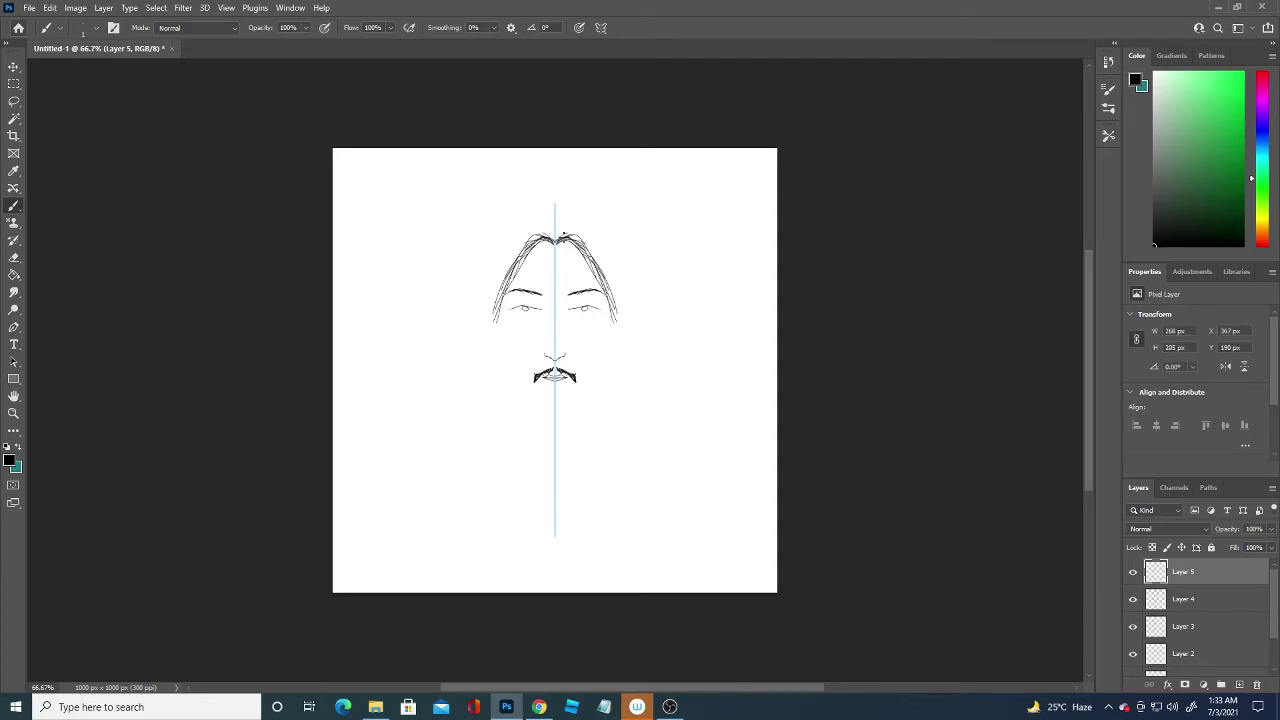
mouse_move(564, 234)
mouse_down()
mouse_move(597, 265)
mouse_move(611, 323)
mouse_up()
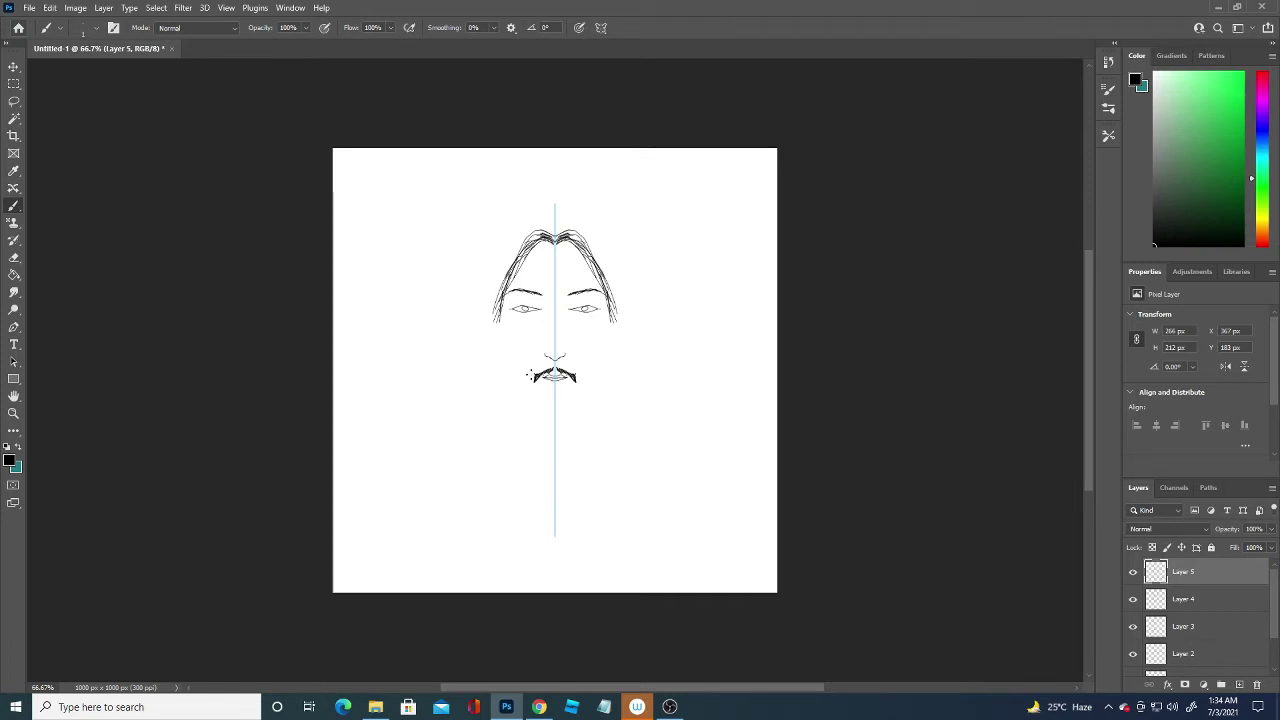
mouse_move(496, 291)
mouse_down()
mouse_move(507, 360)
mouse_move(555, 412)
mouse_up()
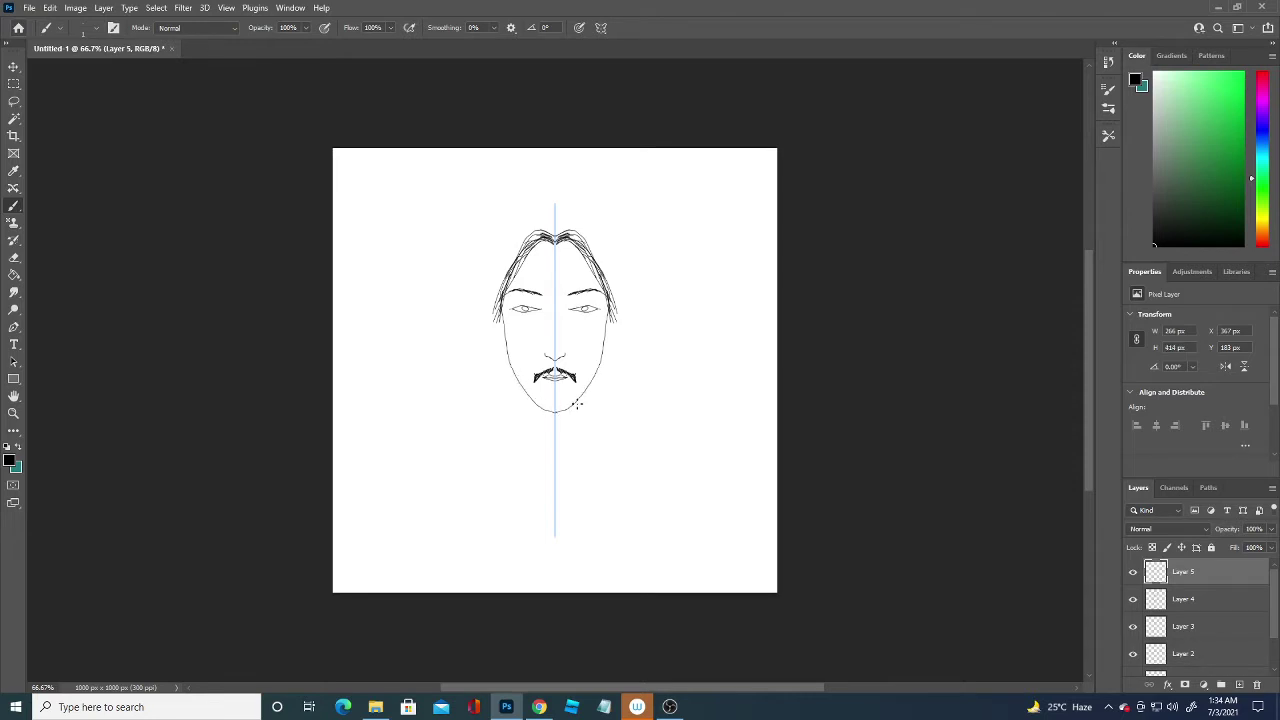
key(ctrl+z)
drag(504, 316, 508, 342)
key(ctrl+z)
mouse_move(605, 354)
mouse_down()
mouse_move(592, 392)
mouse_move(557, 406)
mouse_up()
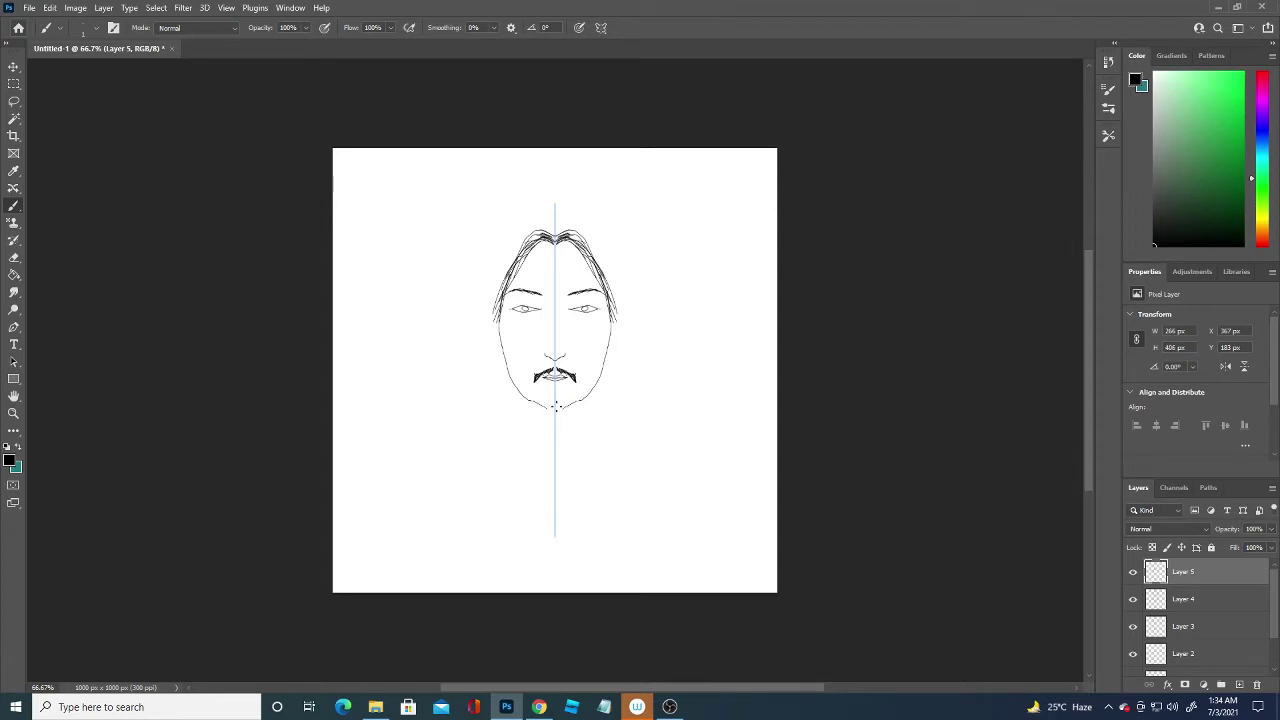
key(ctrl+z)
Draw the mirrored face outline from the temples to the chin and a goatee encircling the mouth
mouse_move(499, 287)
mouse_down()
mouse_move(521, 390)
mouse_move(555, 406)
mouse_up()
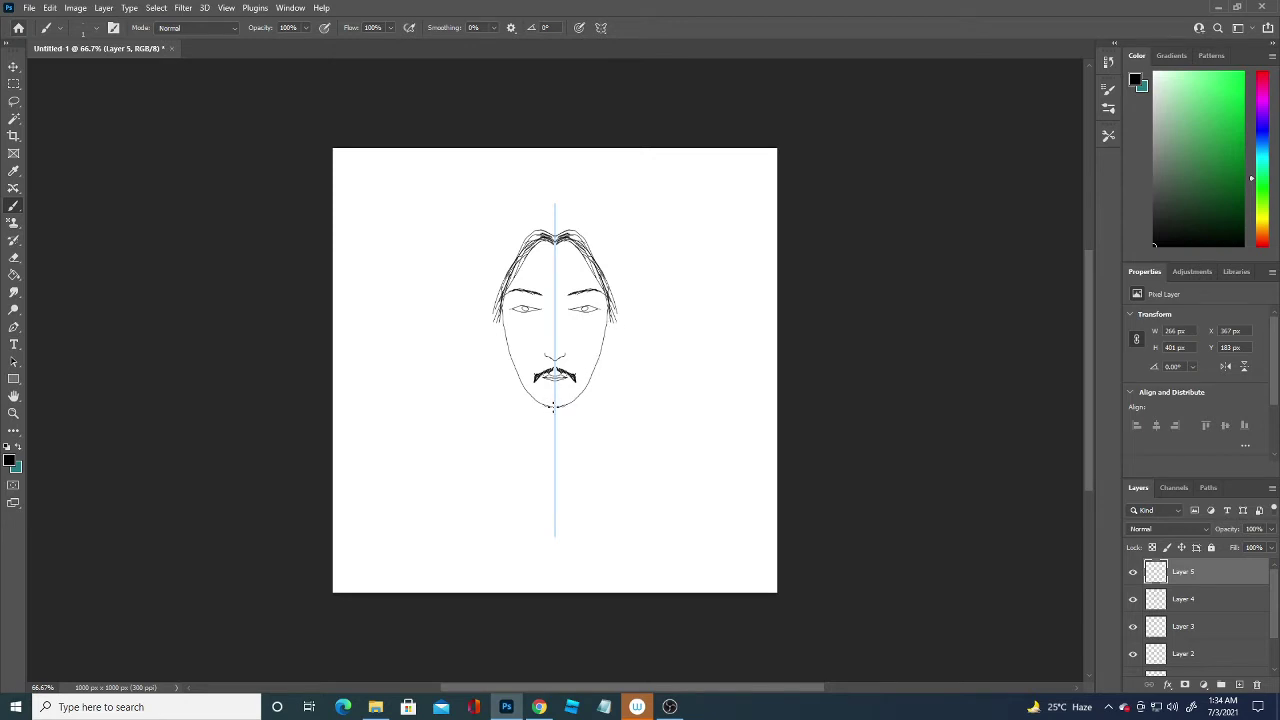
mouse_move(553, 406)
mouse_down()
mouse_move(530, 378)
mouse_move(536, 404)
mouse_move(558, 410)
mouse_up()
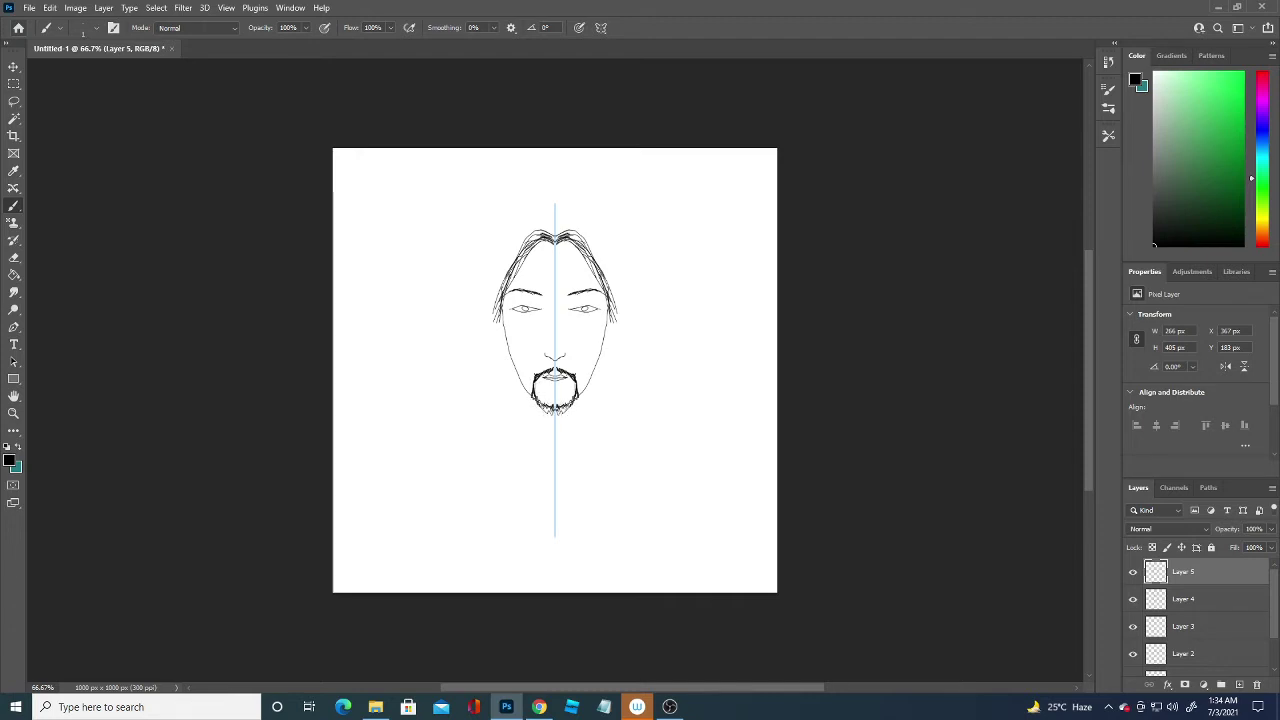
Draw long hair strands from the upper head down beside both cheeks to about mouth level
drag(585, 247, 617, 381)
mouse_move(609, 316)
mouse_down()
mouse_move(604, 394)
mouse_move(612, 386)
mouse_up()
drag(608, 340, 612, 394)
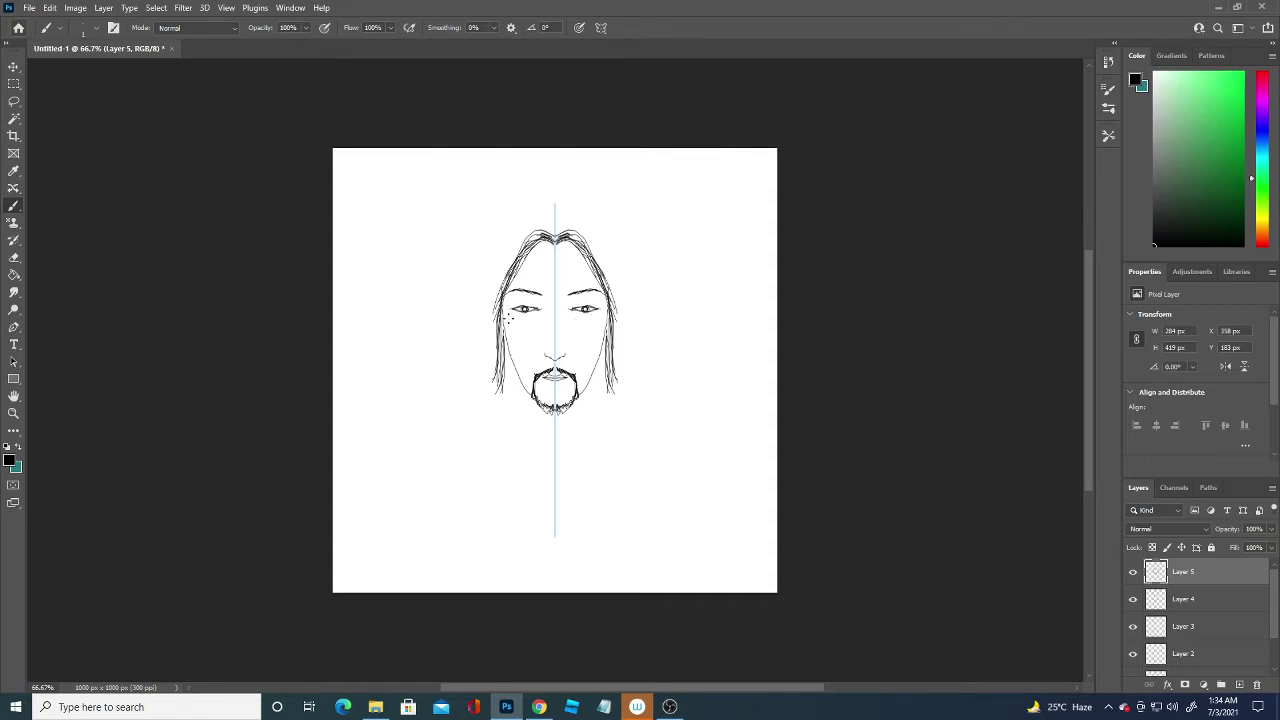
Sketch beard strokes along both jawlines from the cheeks to the chin
drag(505, 318, 512, 366)
drag(511, 358, 524, 388)
drag(584, 390, 556, 411)
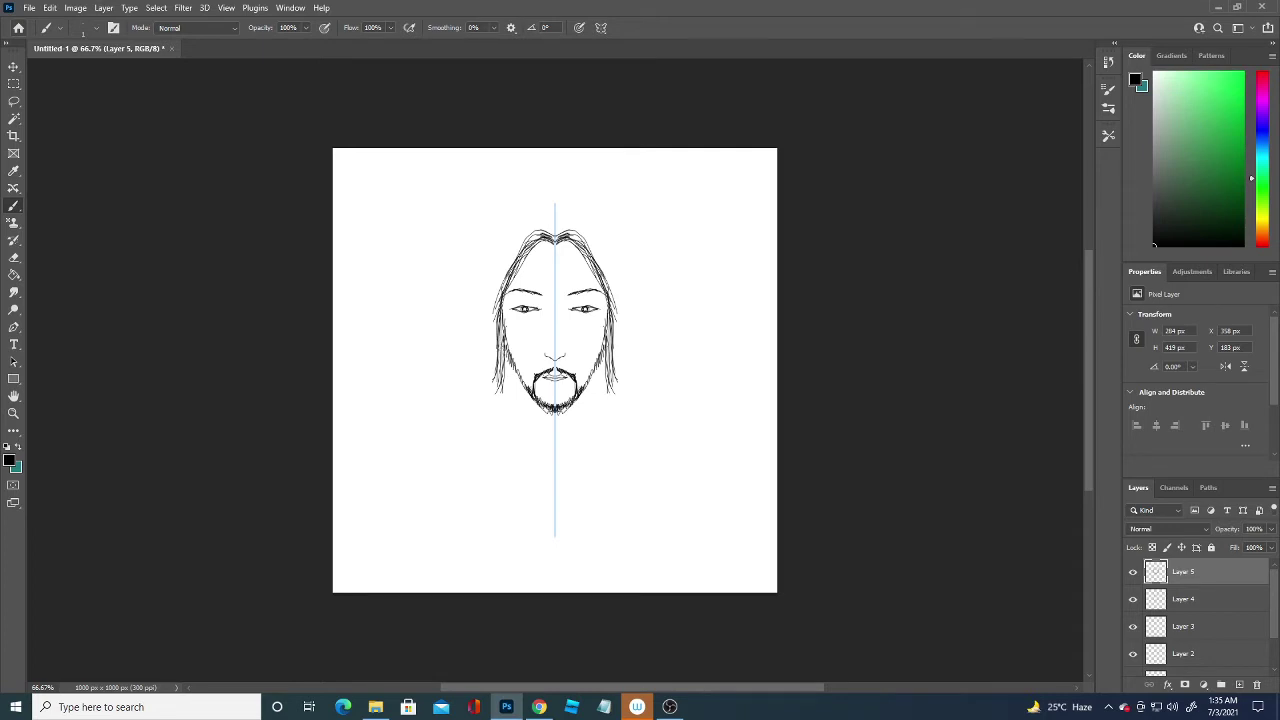
mouse_move(502, 352)
mouse_down()
mouse_move(526, 394)
mouse_move(586, 397)
mouse_up()
Build up the hair above the centre parting with higher strands sweeping down both sides of the face
drag(558, 238, 579, 229)
mouse_move(560, 235)
mouse_down()
mouse_move(582, 228)
mouse_move(618, 303)
mouse_up()
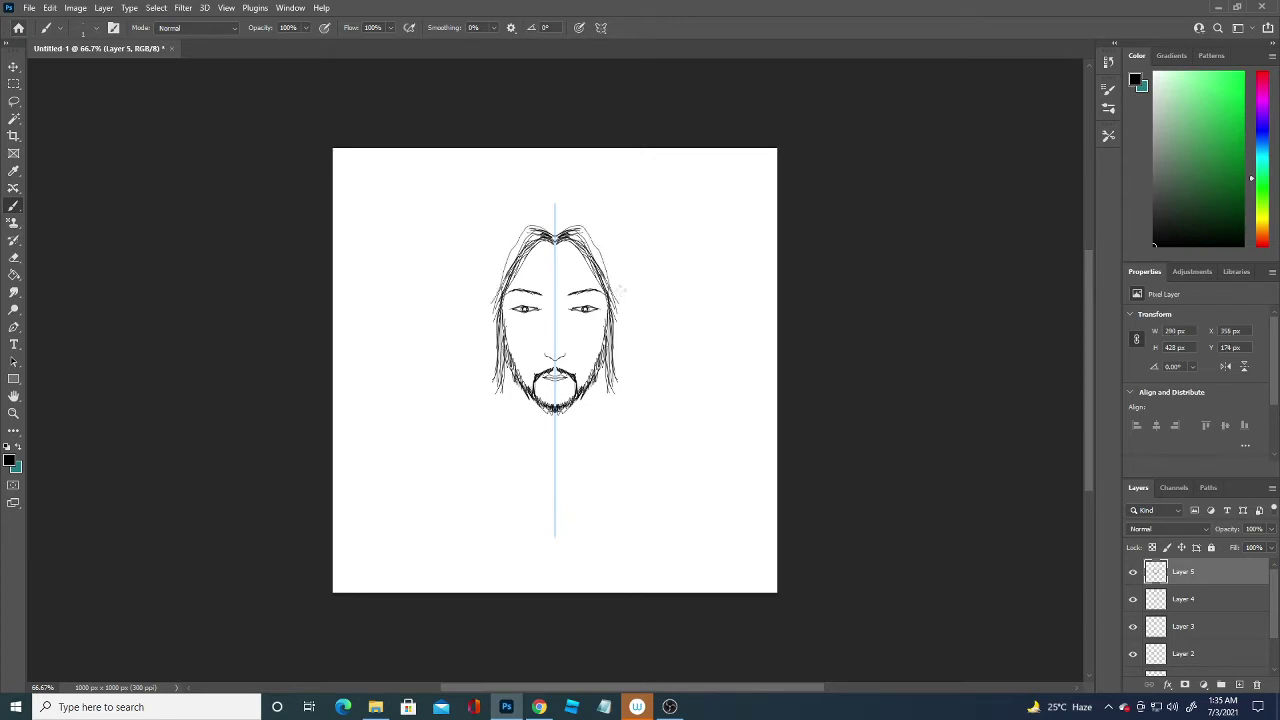
mouse_move(558, 232)
mouse_down()
mouse_move(598, 237)
mouse_move(618, 327)
mouse_up()
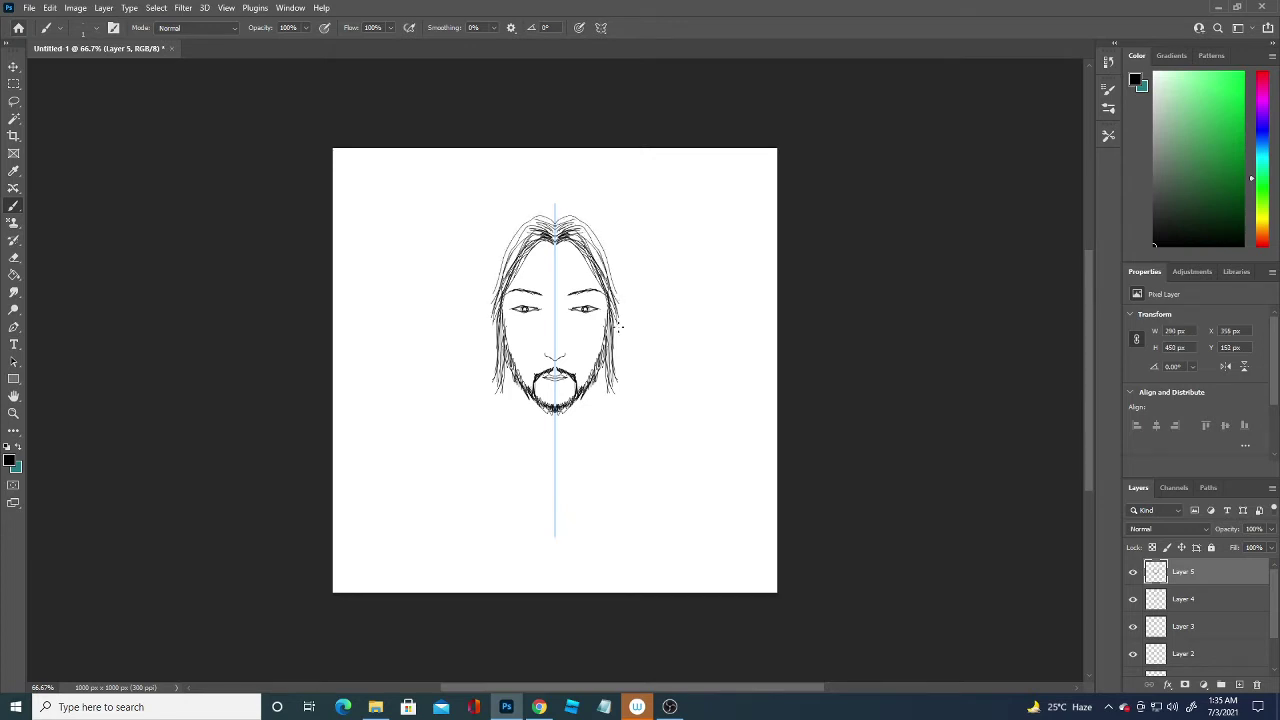
mouse_move(570, 234)
mouse_down()
mouse_move(609, 286)
mouse_move(574, 214)
mouse_up()
mouse_move(558, 224)
mouse_down()
mouse_move(588, 213)
mouse_move(618, 294)
mouse_move(622, 386)
mouse_move(612, 404)
mouse_move(589, 400)
mouse_up()
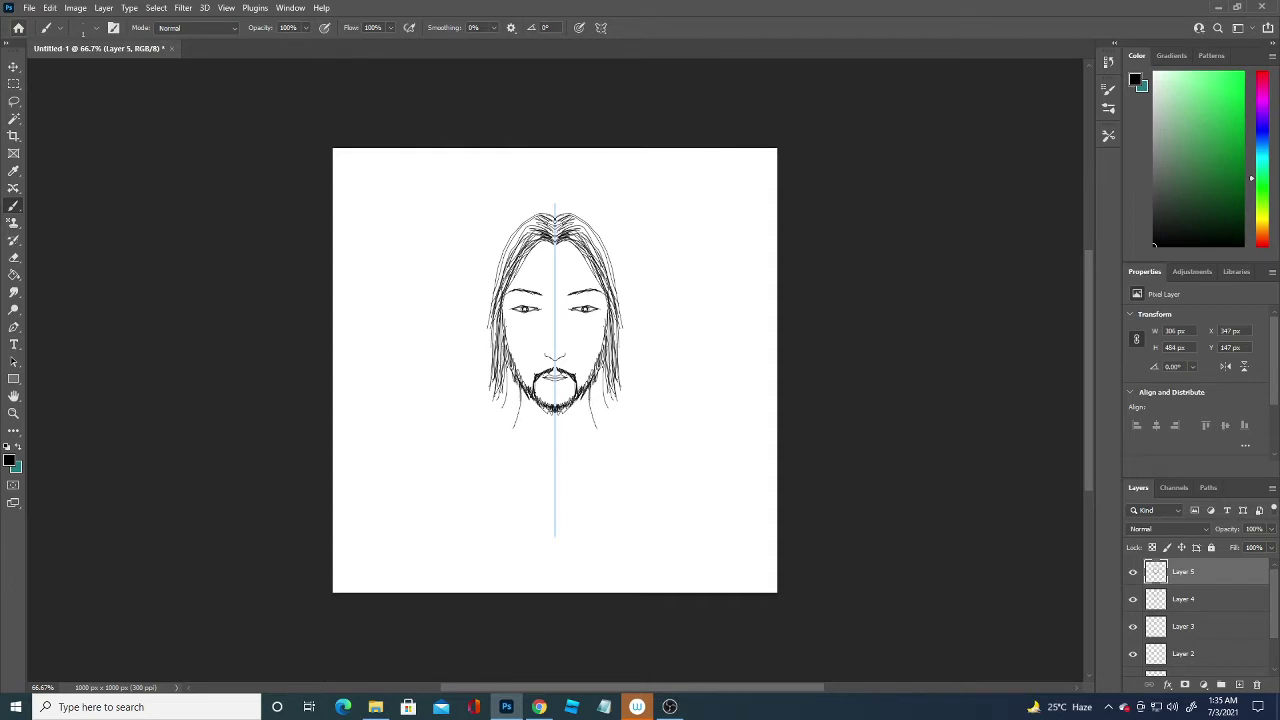
key(ctrl+z)
drag(521, 394, 525, 430)
key(ctrl+z)
Extend the lower hair with short strands hanging beside the jaw and down to the neck
drag(592, 382, 594, 424)
mouse_move(601, 370)
mouse_down()
mouse_move(599, 409)
mouse_move(602, 399)
mouse_up()
drag(602, 370, 596, 411)
drag(597, 383, 595, 411)
drag(596, 388, 597, 412)
mouse_move(614, 340)
mouse_down()
mouse_move(616, 384)
mouse_move(619, 356)
mouse_move(622, 368)
mouse_up()
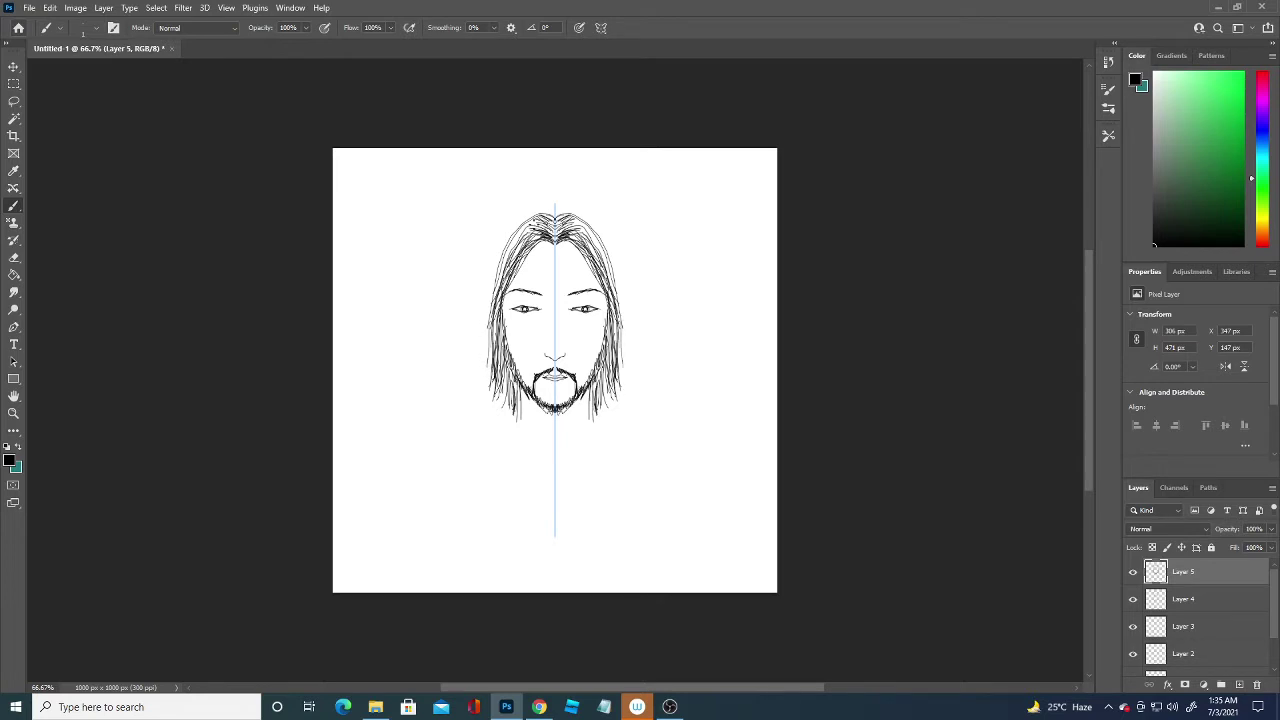
Widen the hair silhouette with outer strands running from the crown down past both cheeks
drag(586, 222, 602, 268)
mouse_move(566, 213)
mouse_down()
mouse_move(596, 222)
mouse_move(619, 284)
mouse_move(625, 366)
mouse_up()
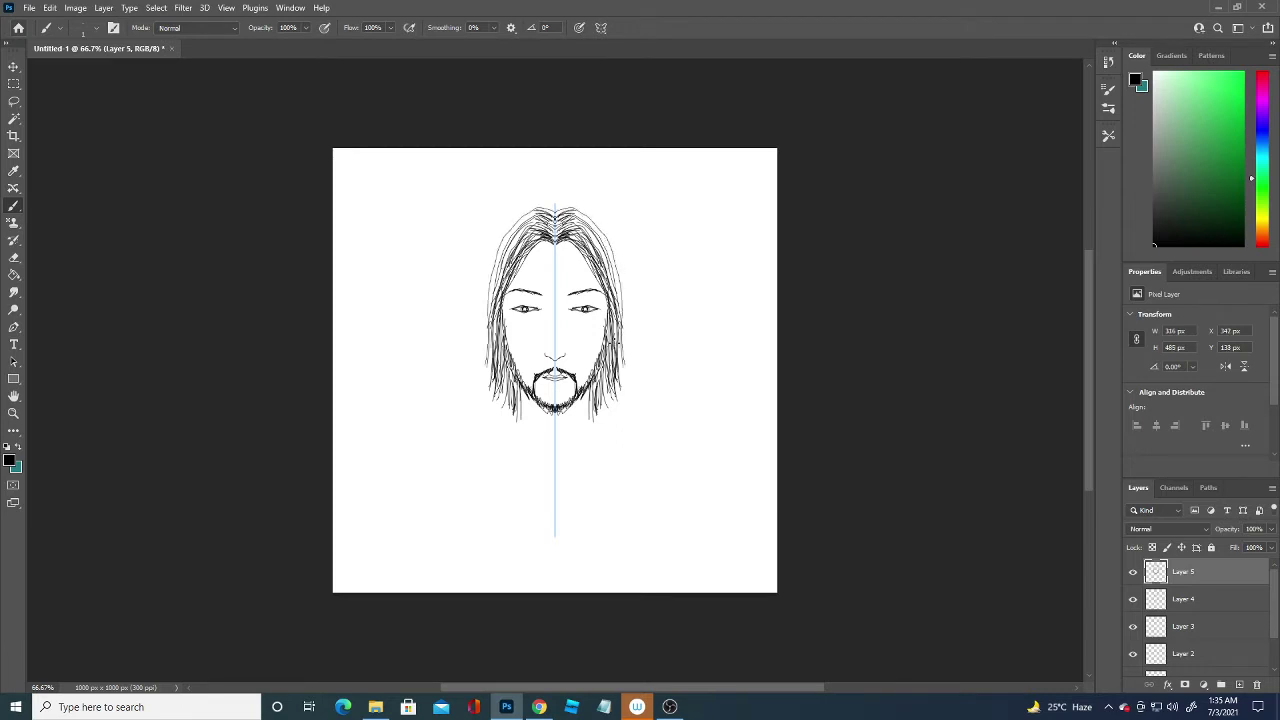
mouse_move(522, 227)
mouse_down()
mouse_move(489, 350)
mouse_move(496, 286)
mouse_up()
drag(512, 236, 494, 288)
drag(580, 214, 600, 236)
mouse_move(582, 218)
mouse_down()
mouse_move(622, 268)
mouse_move(620, 394)
mouse_move(621, 281)
mouse_move(624, 326)
mouse_up()
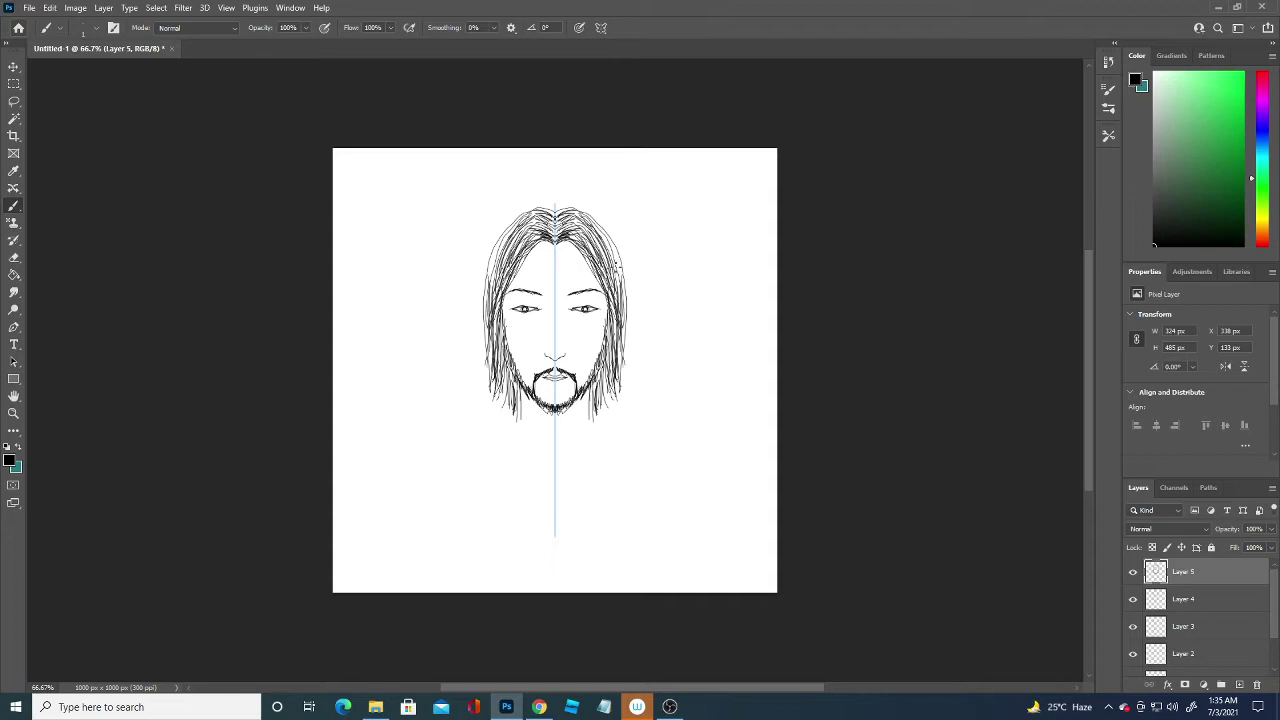
Fill the sides of the hair with denser strands around the temples and ears
mouse_move(613, 262)
mouse_down()
mouse_move(620, 312)
mouse_move(621, 284)
mouse_up()
drag(512, 230, 489, 303)
drag(622, 284, 624, 344)
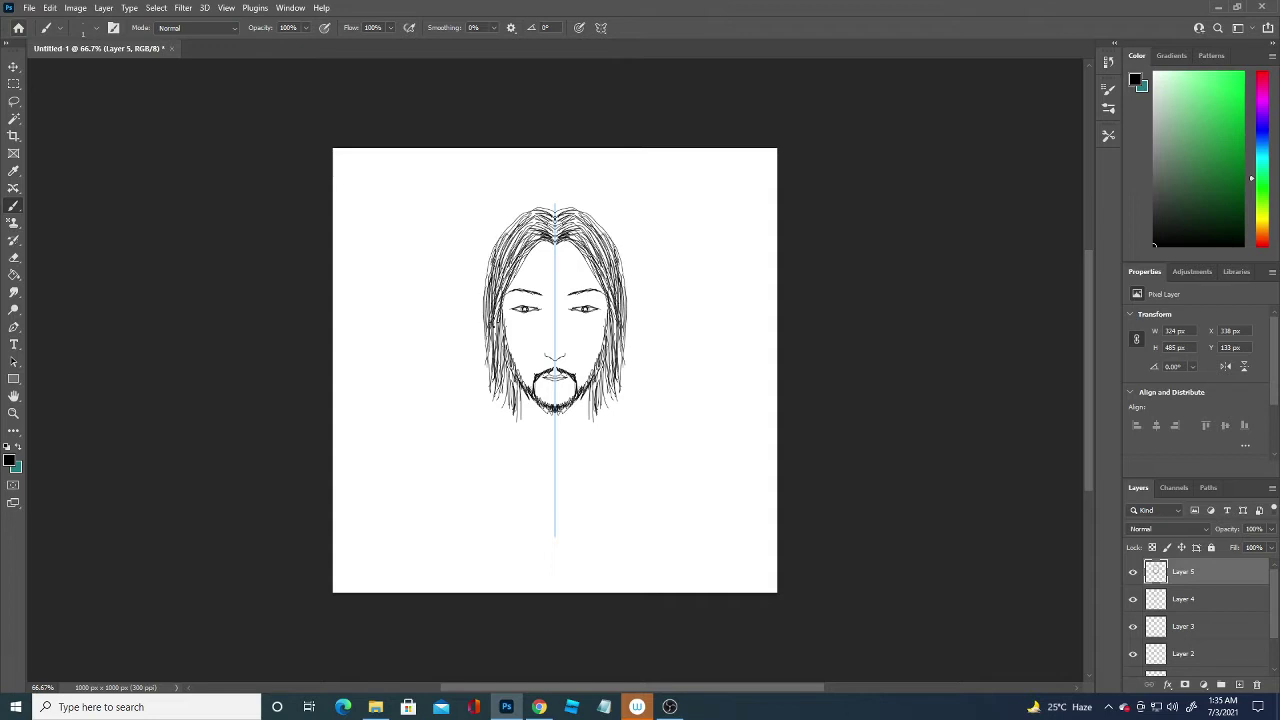
mouse_move(594, 230)
mouse_down()
mouse_move(610, 268)
mouse_move(603, 233)
mouse_up()
mouse_move(605, 247)
mouse_down()
mouse_move(615, 267)
mouse_move(580, 240)
mouse_move(597, 247)
mouse_up()
drag(592, 240, 610, 270)
Draw long strands from the parting down the sides and thicken the hair ends near the neck
mouse_move(556, 219)
mouse_down()
mouse_move(586, 215)
mouse_move(614, 255)
mouse_move(611, 380)
mouse_up()
drag(615, 340, 604, 402)
mouse_move(602, 378)
mouse_down()
mouse_move(584, 430)
mouse_move(600, 406)
mouse_up()
drag(610, 384, 608, 400)
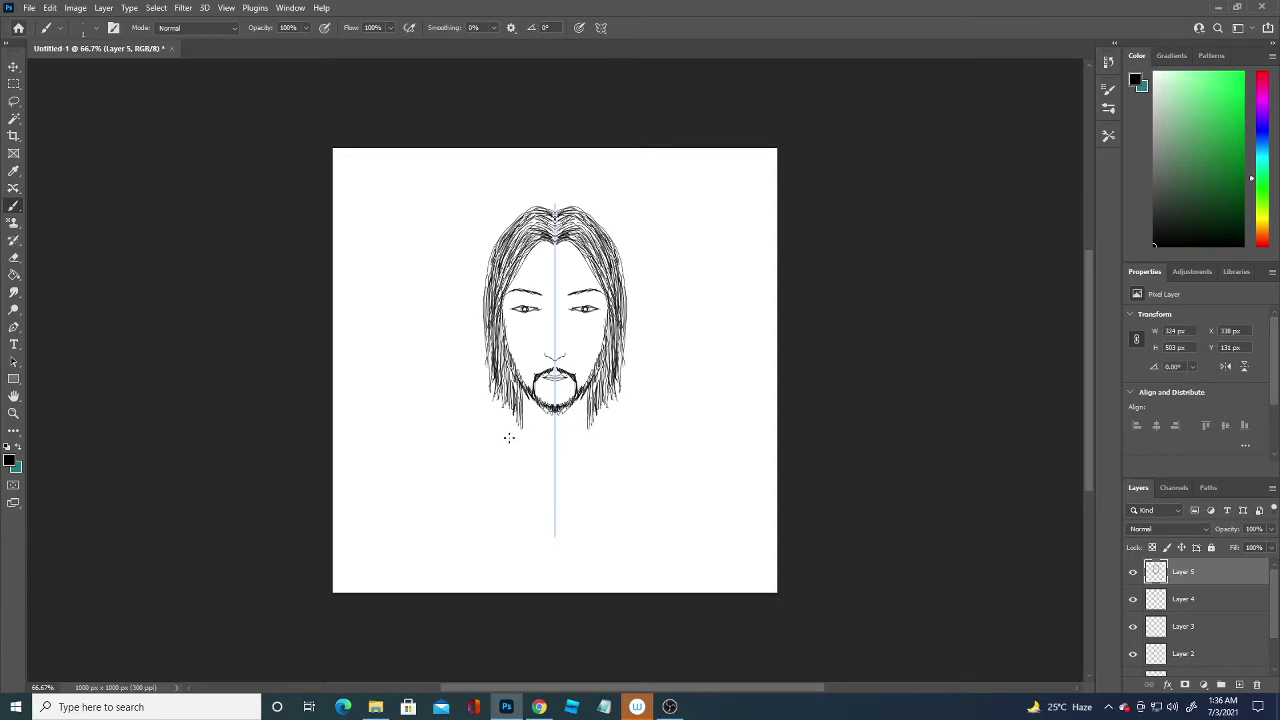
Draw mirrored neck, shoulder and arm outlines from the hair ends down to the lower canvas edge
mouse_move(519, 421)
mouse_down()
mouse_move(555, 494)
mouse_move(601, 526)
mouse_up()
key(ctrl+z)
drag(517, 420, 561, 467)
key(ctrl+z)
mouse_move(586, 420)
mouse_down()
mouse_move(673, 454)
mouse_move(680, 594)
mouse_up()
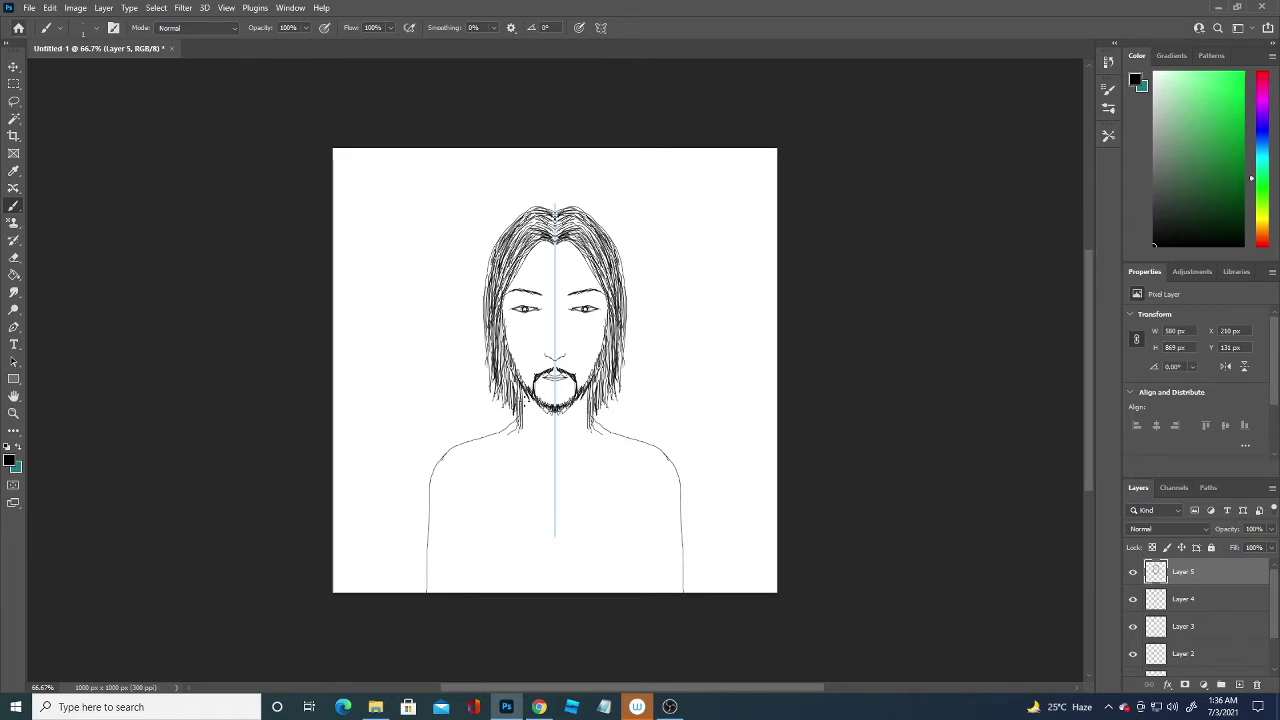
Fill in the hair ends beside the neck and darken the inner hair edge at the temples
mouse_move(515, 406)
mouse_down()
mouse_move(509, 422)
mouse_move(493, 410)
mouse_up()
drag(613, 384, 608, 414)
drag(604, 392, 591, 430)
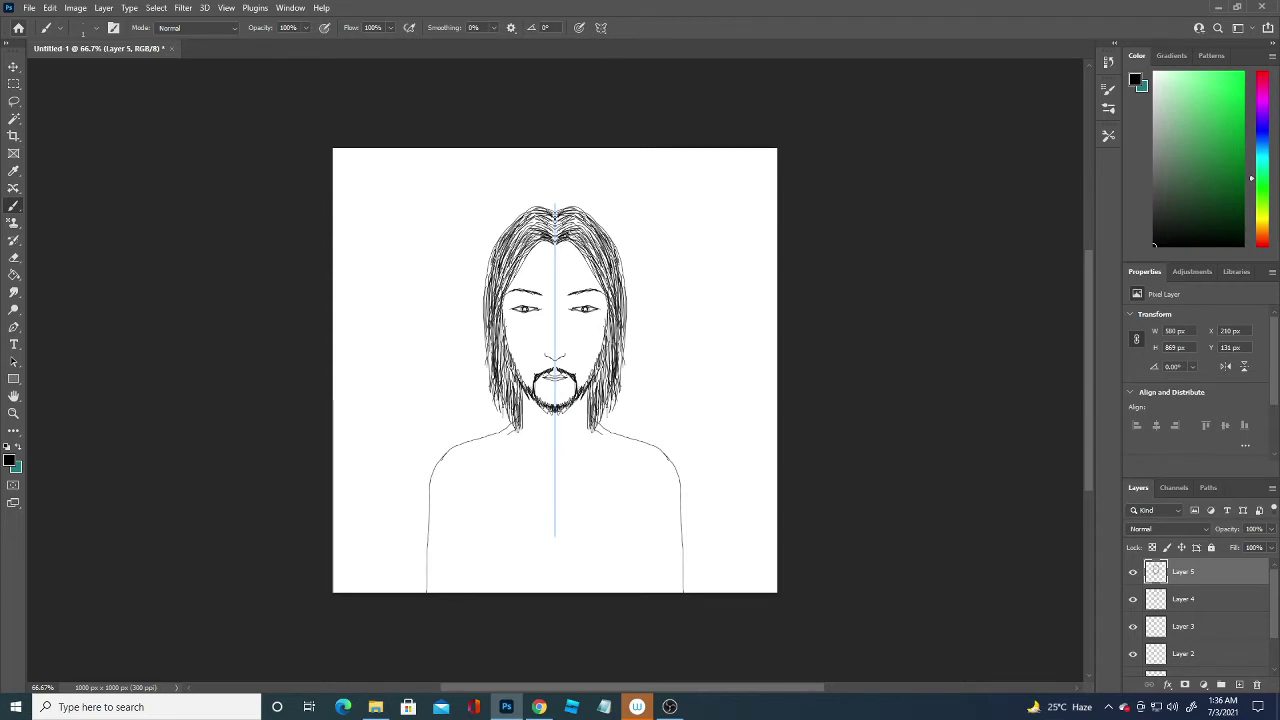
drag(590, 266, 609, 314)
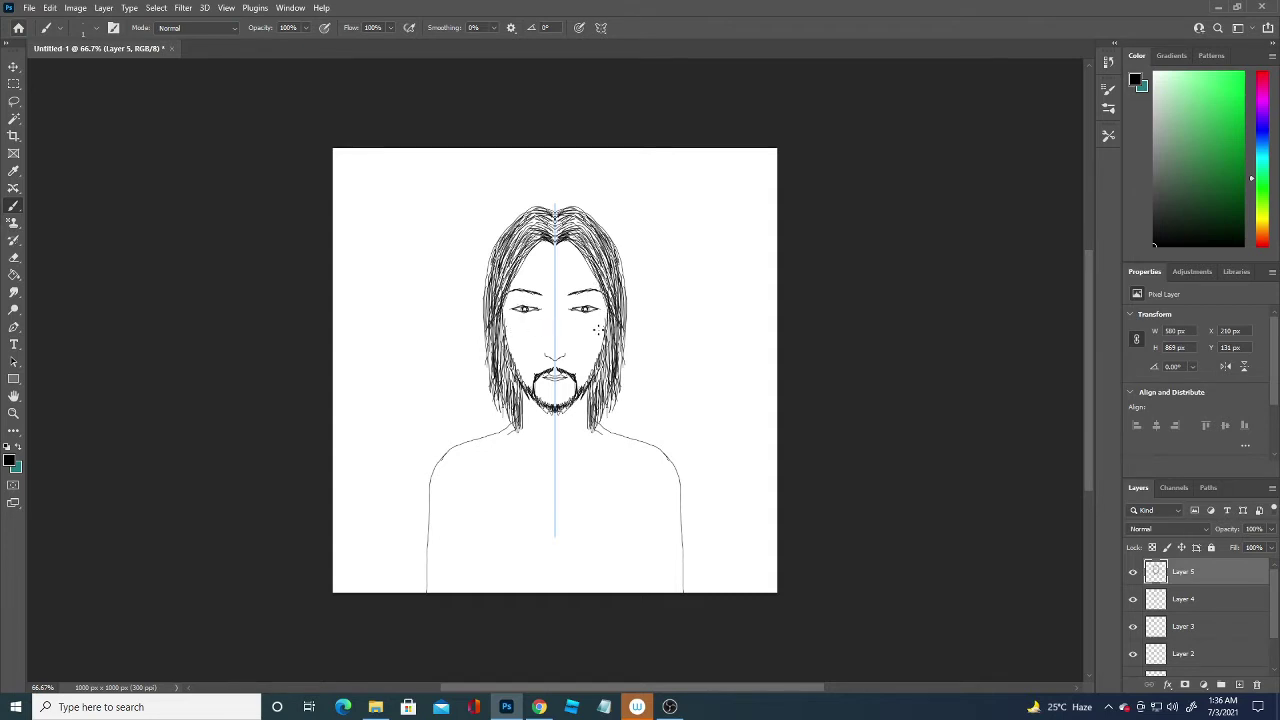
Add short sideburn and beard strokes along the edges of both cheeks
click(598, 348)
click(592, 352)
click(596, 356)
click(596, 358)
click(596, 364)
click(593, 370)
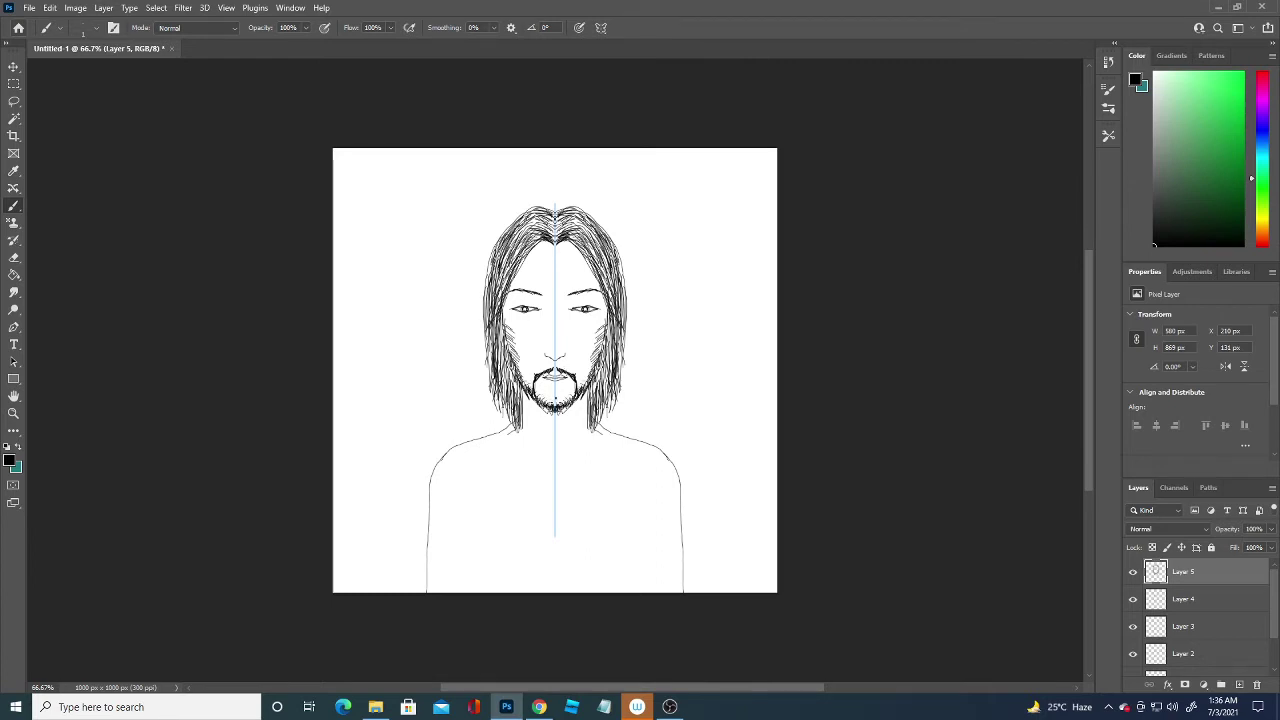
Add strands from the crown downward and lengthen the hair ends until they rest on both shoulders
mouse_move(566, 220)
mouse_down()
mouse_move(598, 246)
mouse_move(571, 233)
mouse_move(568, 206)
mouse_move(596, 222)
mouse_move(630, 301)
mouse_move(610, 376)
mouse_up()
drag(494, 383, 514, 431)
mouse_move(604, 400)
mouse_down()
mouse_move(590, 424)
mouse_move(607, 440)
mouse_up()
mouse_move(617, 426)
mouse_down()
mouse_move(607, 450)
mouse_move(600, 434)
mouse_up()
mouse_move(612, 404)
mouse_down()
mouse_move(602, 432)
mouse_move(610, 422)
mouse_move(618, 440)
mouse_up()
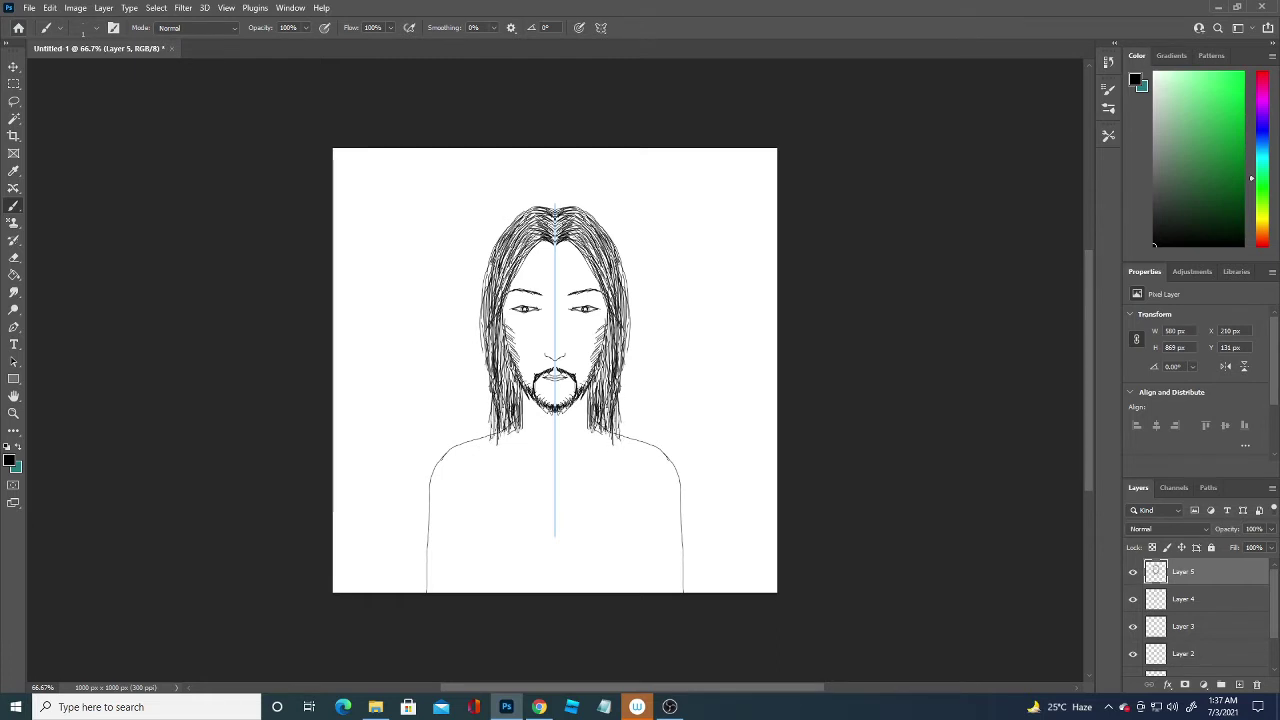
drag(497, 408, 494, 440)
mouse_move(492, 402)
mouse_down()
mouse_move(487, 433)
mouse_move(499, 437)
mouse_up()
mouse_move(508, 398)
mouse_down()
mouse_move(505, 434)
mouse_move(517, 408)
mouse_up()
Lower the hairline with denser strands at the parting and fill the lengths down to the neck
drag(572, 218, 594, 262)
mouse_move(560, 240)
mouse_down()
mouse_move(580, 250)
mouse_move(618, 338)
mouse_up()
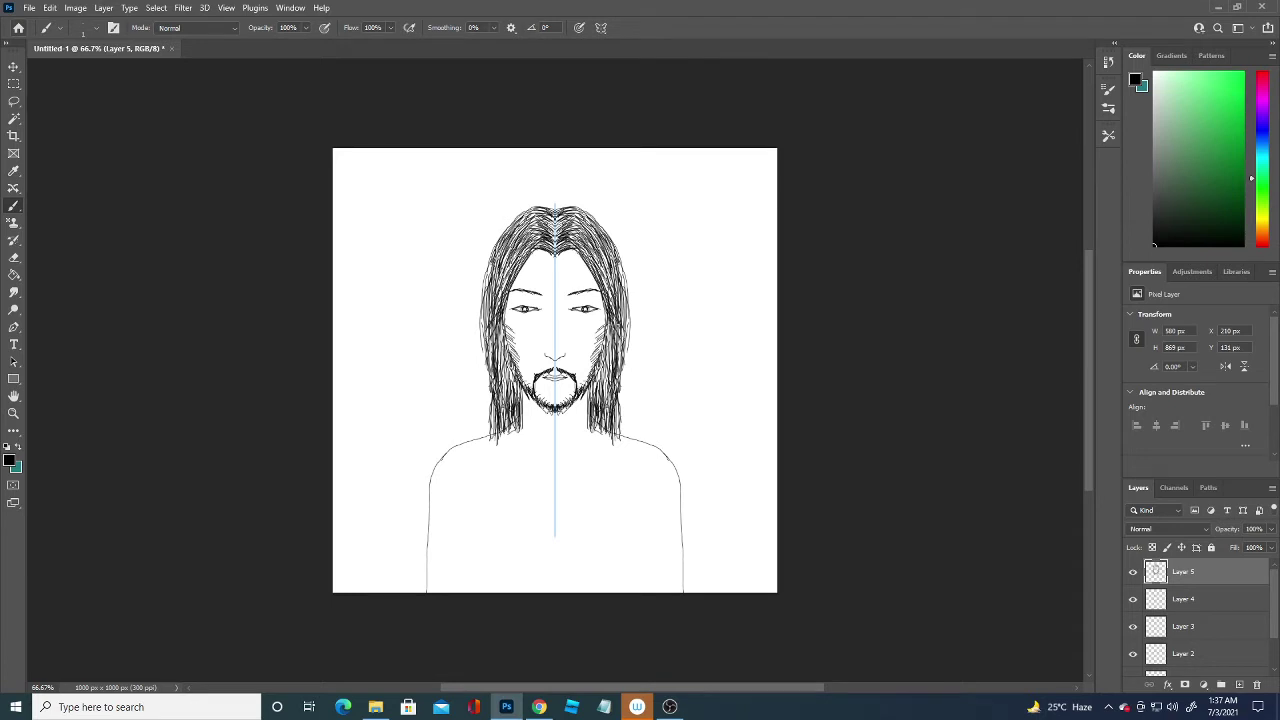
drag(620, 350, 618, 436)
drag(523, 398, 525, 408)
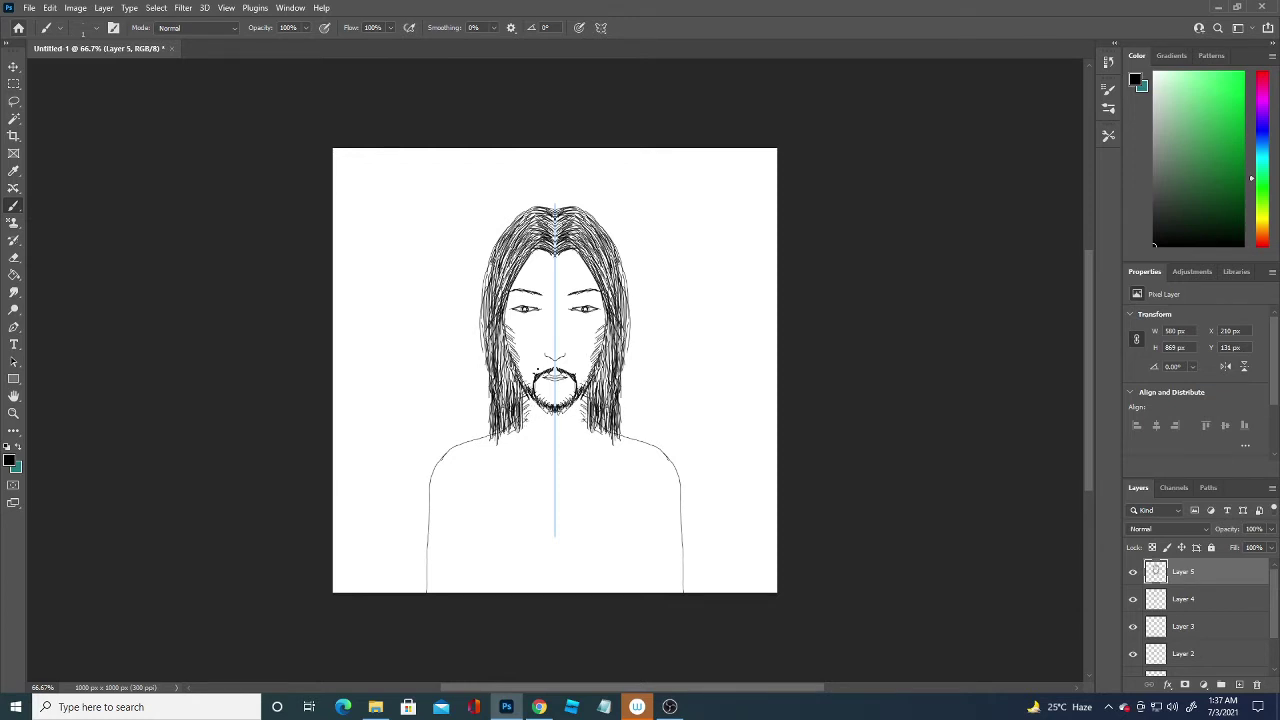
Draw a crown of thorns as curved bands across the forehead with small thorns along it and at the sides
drag(577, 252, 529, 251)
mouse_move(545, 264)
mouse_down()
mouse_move(599, 265)
mouse_move(497, 250)
mouse_move(584, 267)
mouse_up()
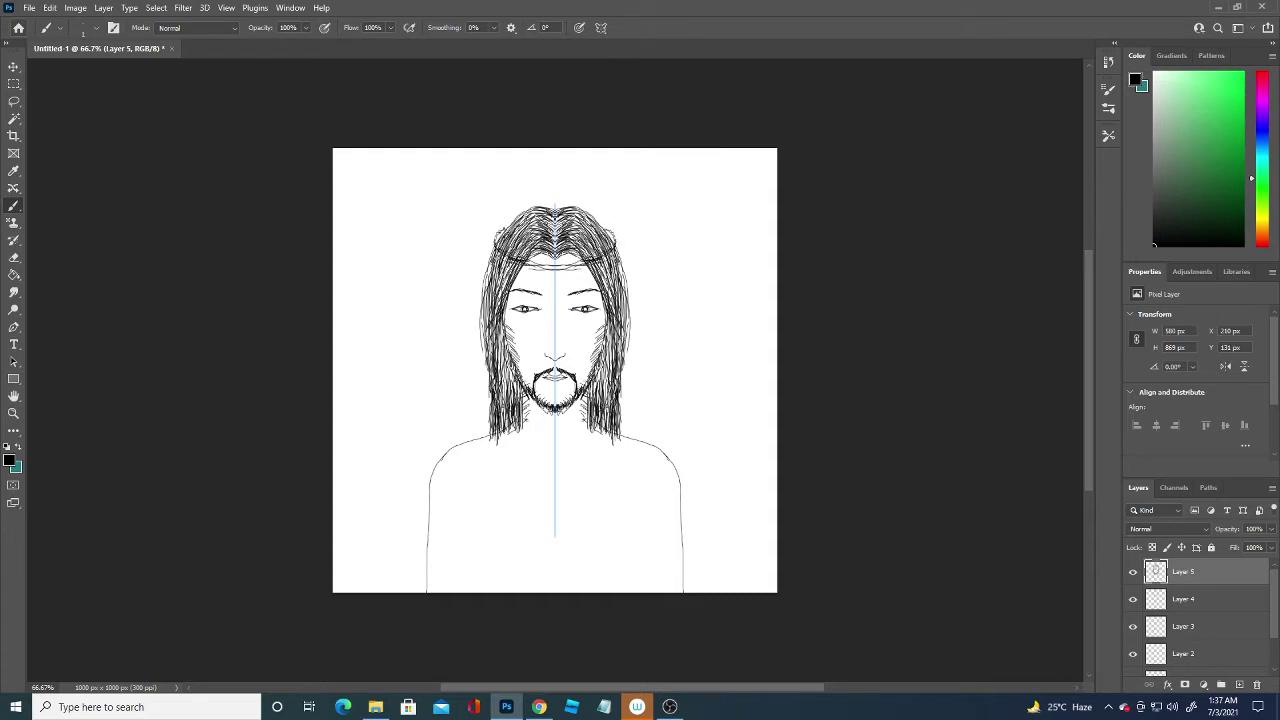
mouse_move(503, 230)
mouse_down()
mouse_move(498, 254)
mouse_move(575, 262)
mouse_move(579, 274)
mouse_up()
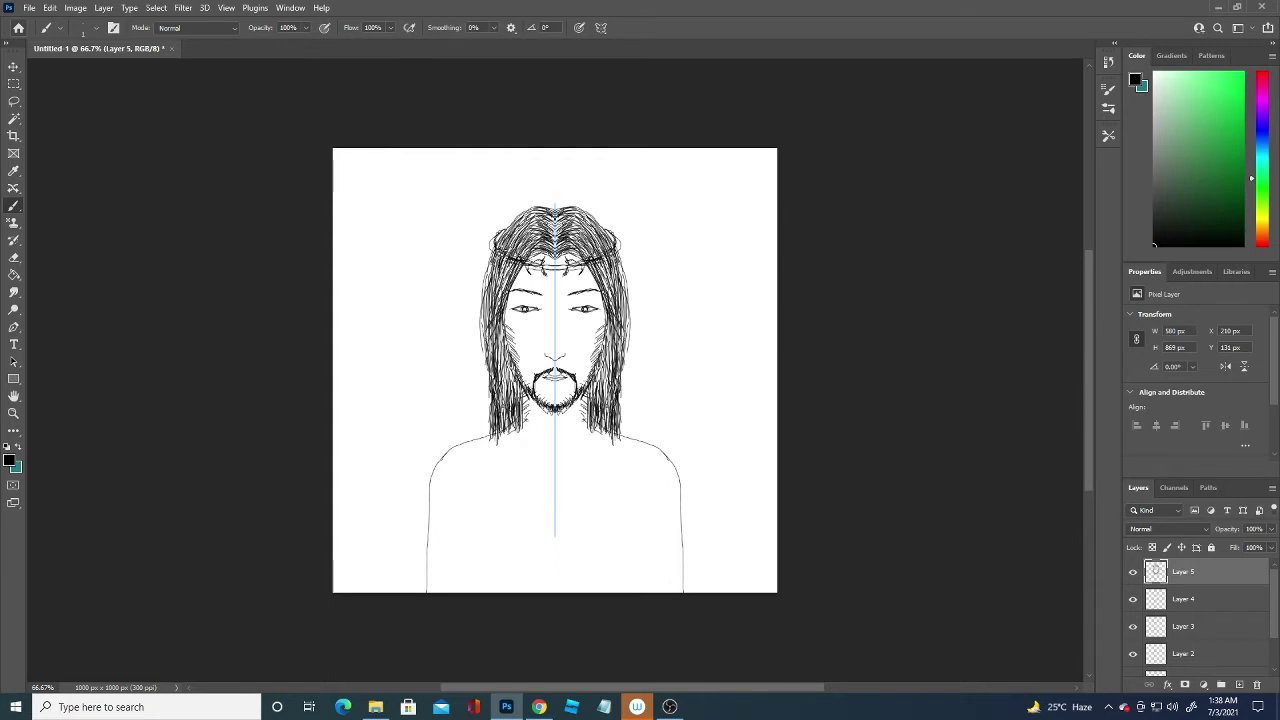
mouse_move(500, 222)
mouse_down()
mouse_move(509, 229)
mouse_move(501, 222)
mouse_up()
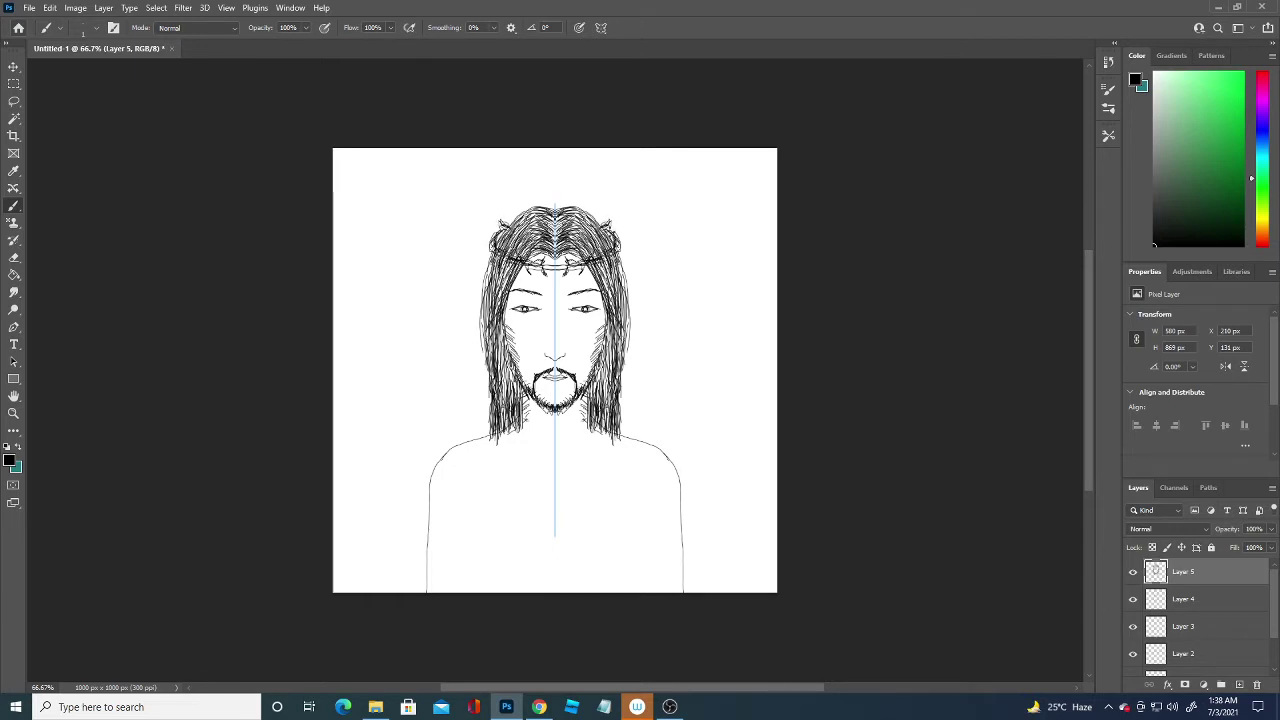
drag(621, 240, 642, 227)
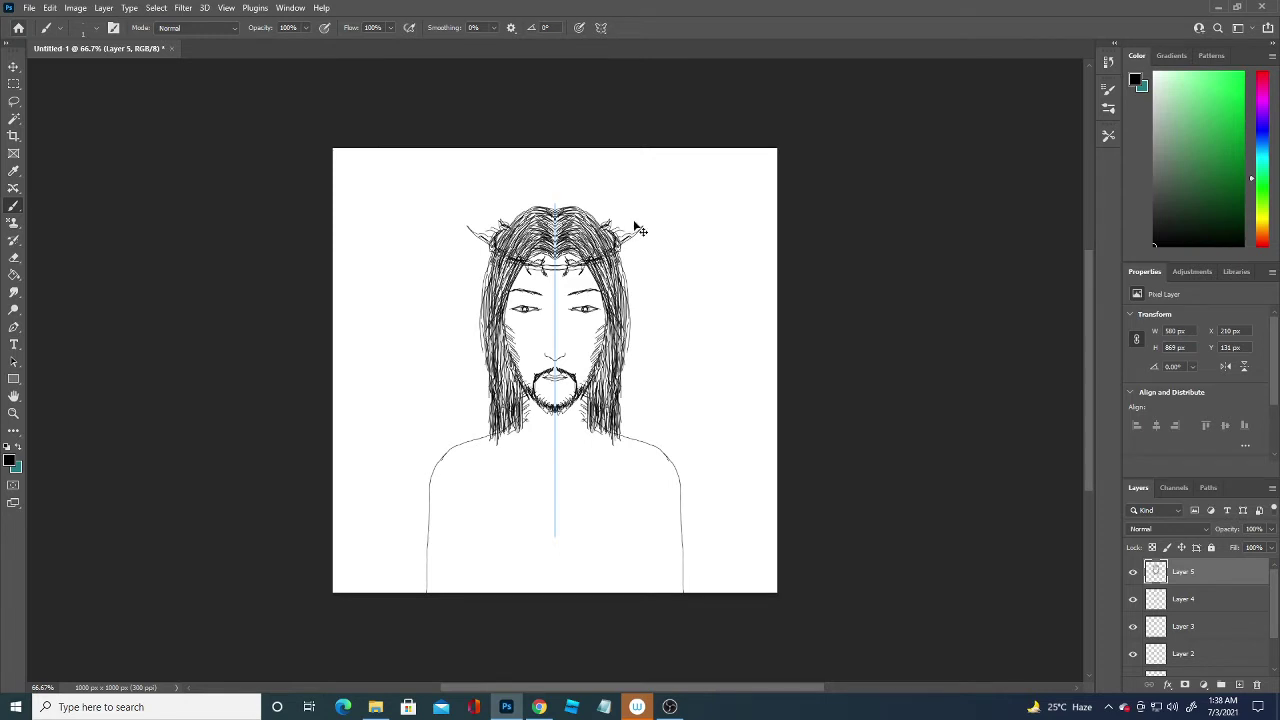
key(ctrl+z)
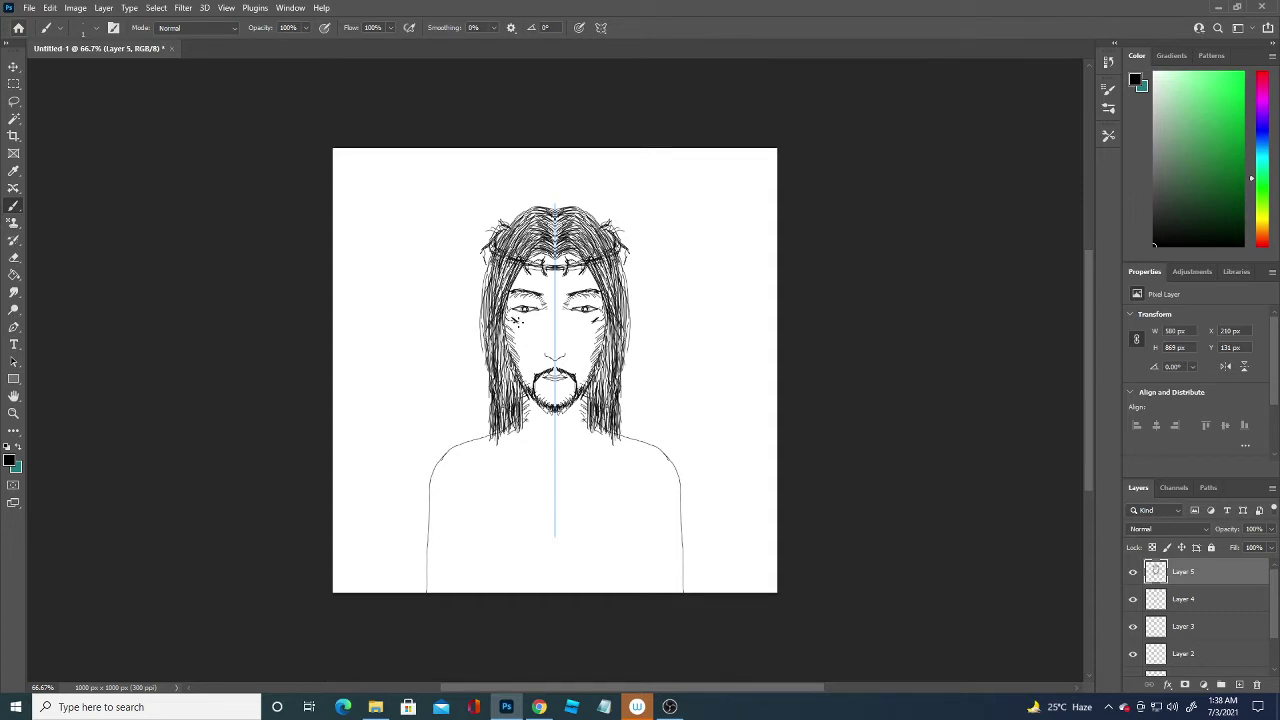
Draw short cheek lines below both eyes and fill the beard around the chin with dense short strokes
drag(518, 322, 526, 329)
drag(598, 340, 594, 351)
mouse_move(545, 398)
mouse_down()
mouse_move(562, 404)
mouse_move(572, 388)
mouse_move(540, 388)
mouse_move(566, 384)
mouse_move(552, 394)
mouse_up()
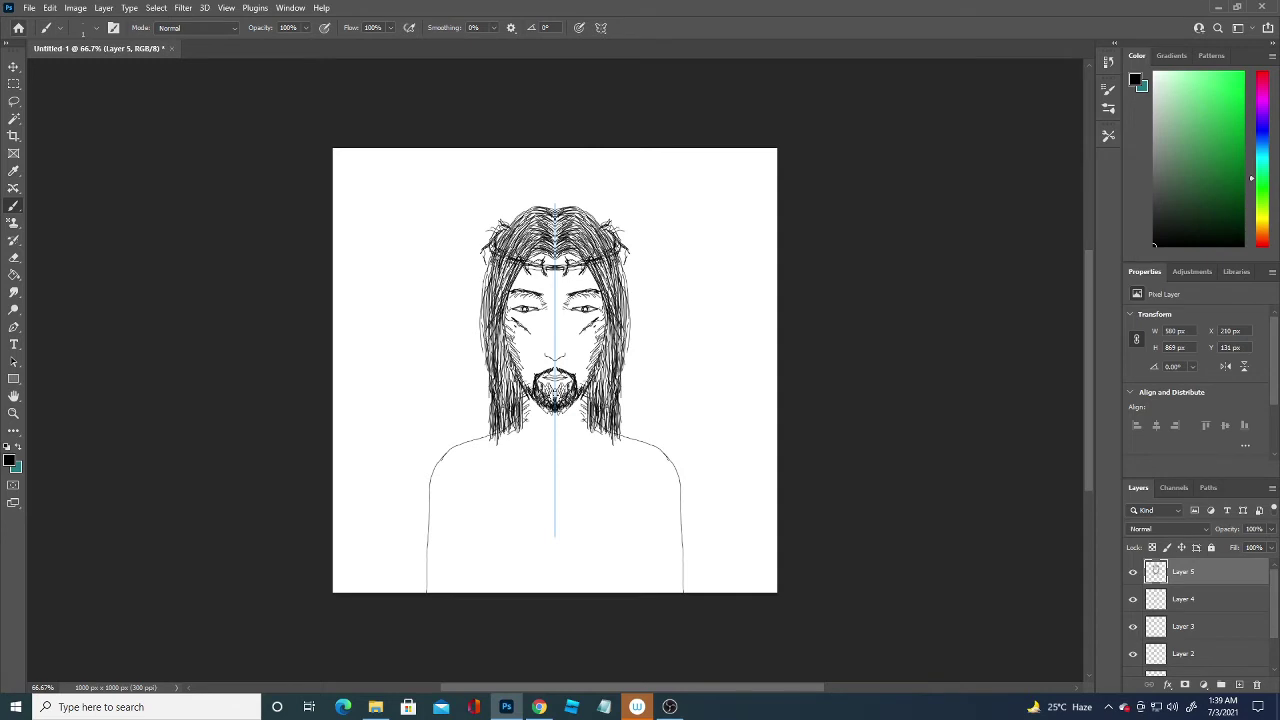
mouse_move(555, 395)
mouse_down()
mouse_move(522, 377)
mouse_move(581, 385)
mouse_move(604, 352)
mouse_move(583, 419)
mouse_move(596, 398)
mouse_up()
Turn off the paint symmetry and draw the robe's diagonal neckline from the viewer's left shoulder across the chest
click(601, 27)
click(640, 40)
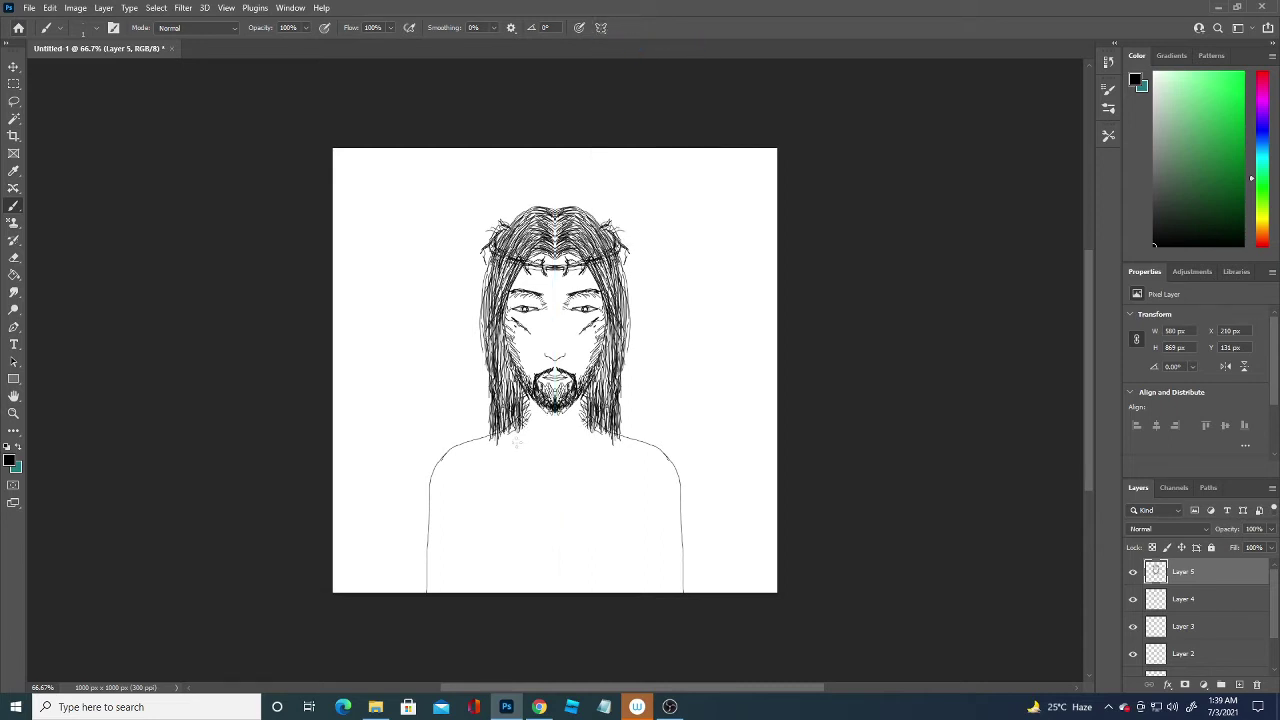
drag(507, 435, 564, 482)
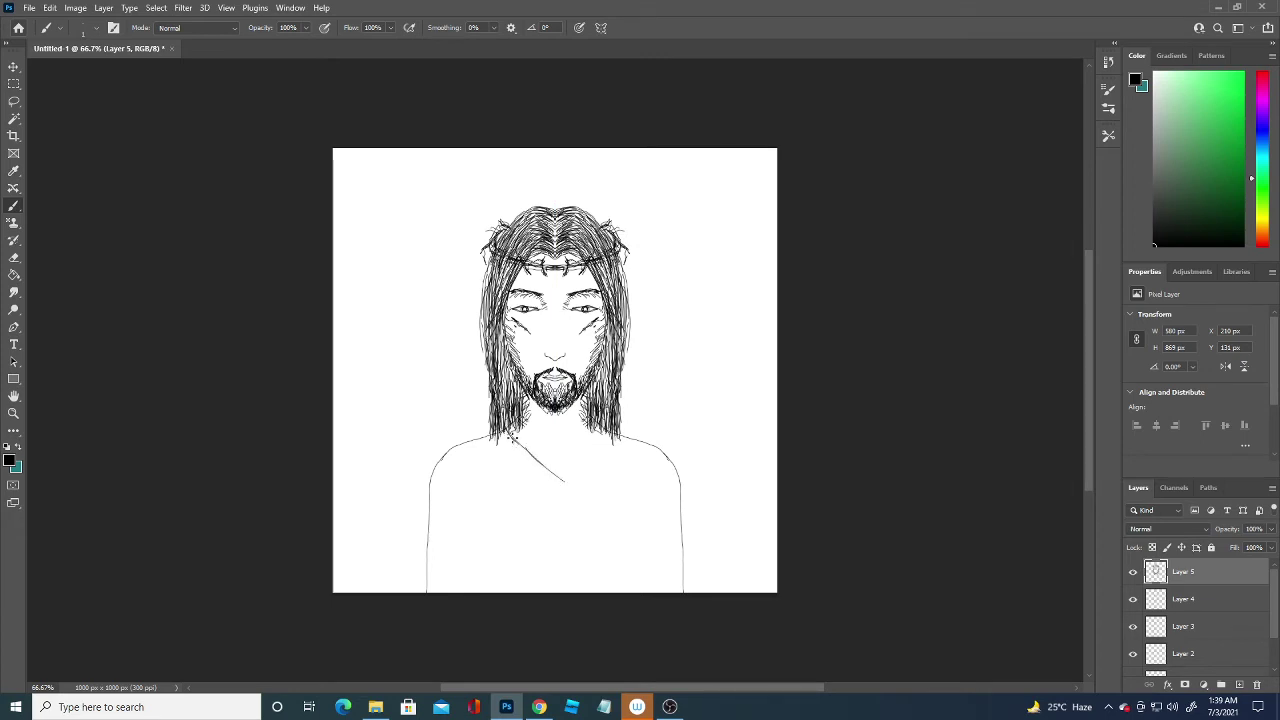
drag(512, 436, 634, 515)
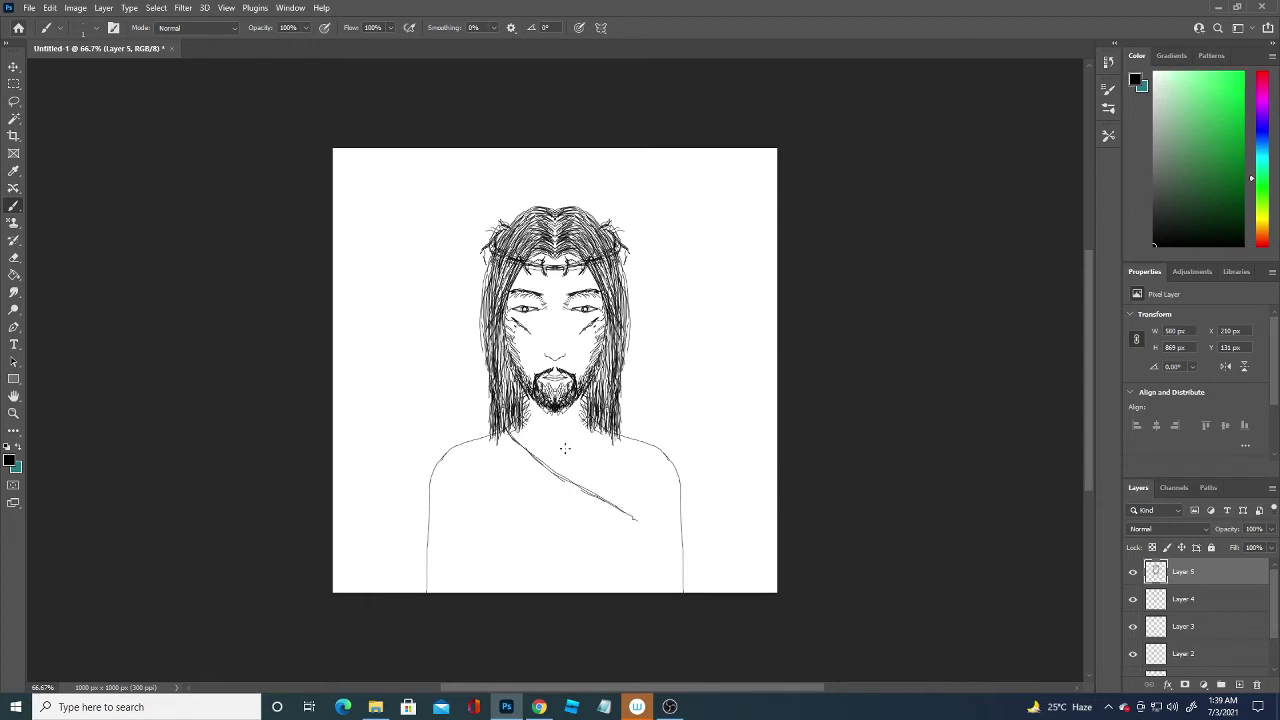
drag(505, 435, 632, 516)
Draw both inner arm lines and a short collar edge meeting the neckline, and thicken the neckline
mouse_move(460, 508)
mouse_down()
mouse_move(468, 586)
mouse_move(467, 567)
mouse_up()
drag(580, 481, 606, 432)
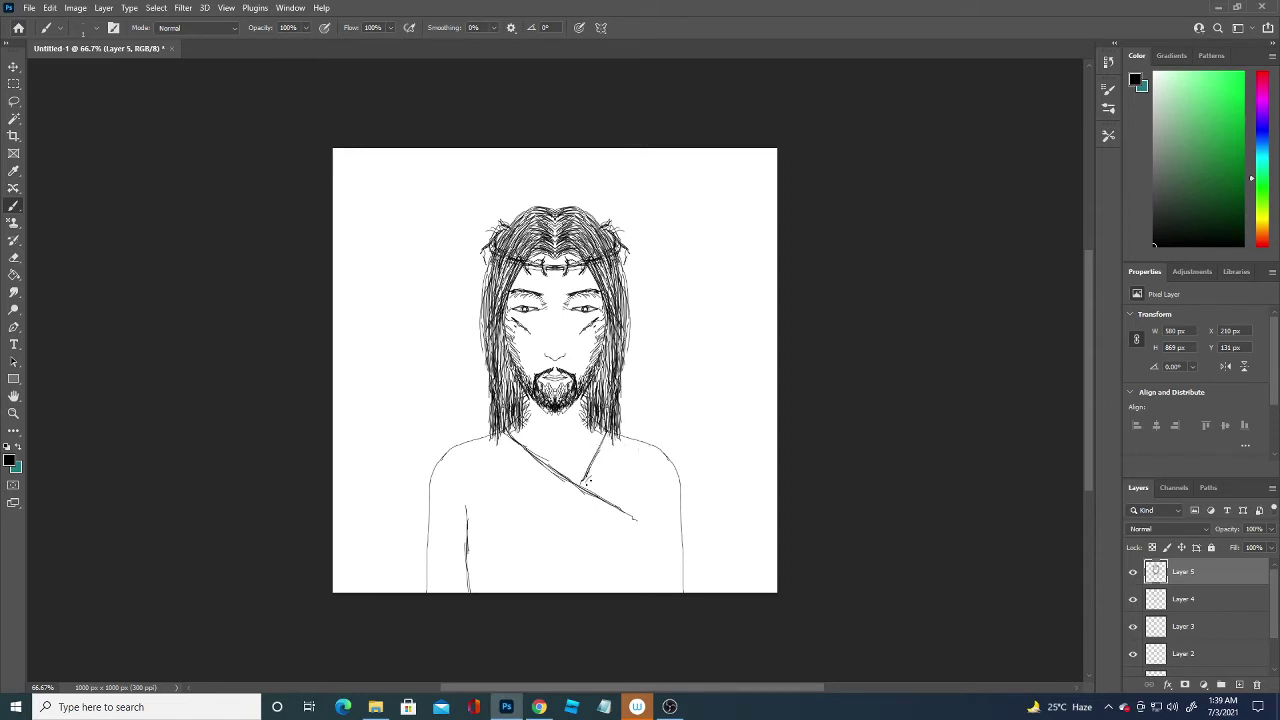
mouse_move(634, 503)
mouse_down()
mouse_move(641, 590)
mouse_move(636, 565)
mouse_up()
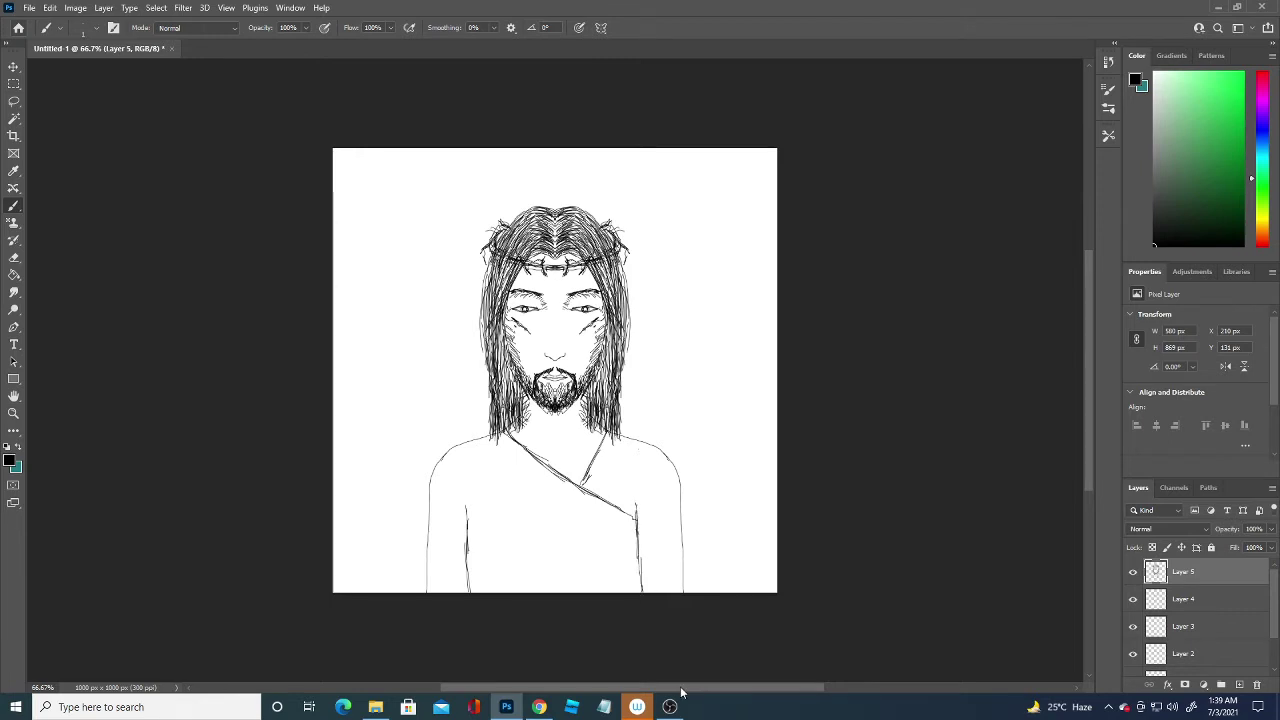
drag(636, 520, 639, 591)
mouse_move(540, 463)
mouse_down()
mouse_move(615, 507)
mouse_move(585, 488)
mouse_up()
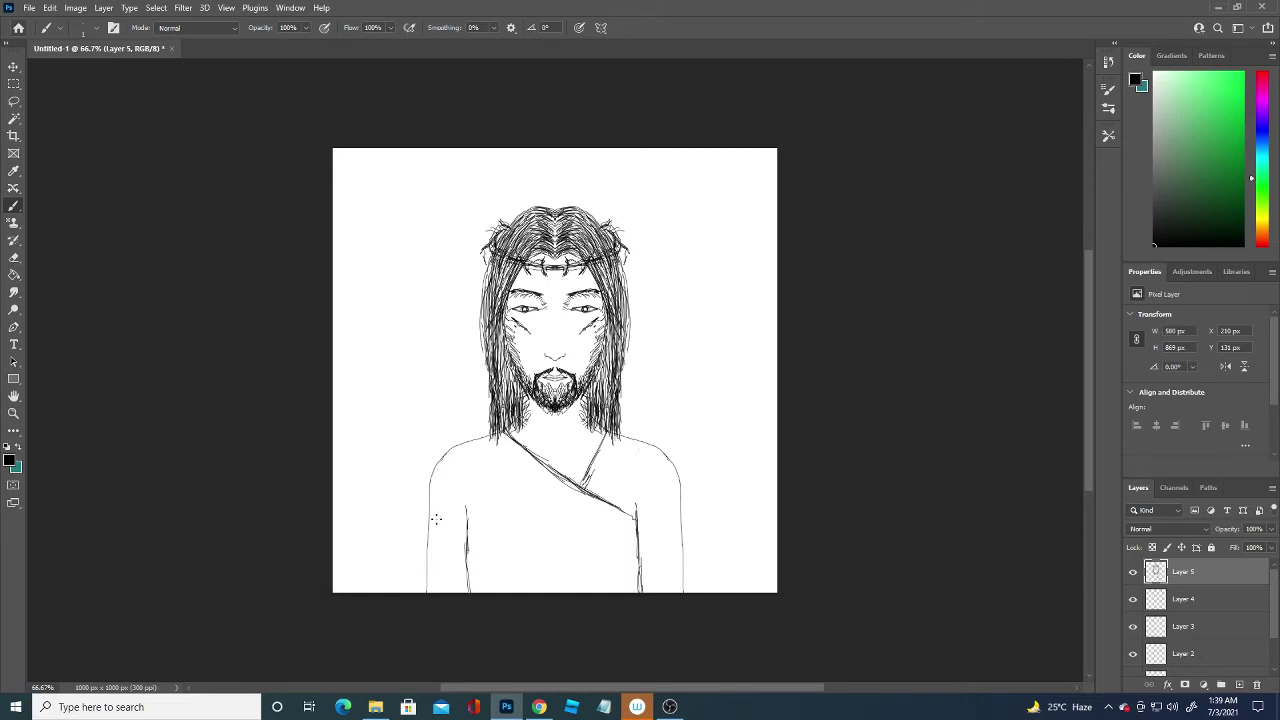
Hatch the robe along both shoulders, the outer arms, the neckline and one inner arm line
mouse_move(427, 574)
mouse_down()
mouse_move(432, 484)
mouse_move(441, 509)
mouse_move(443, 454)
mouse_move(451, 476)
mouse_move(461, 445)
mouse_move(467, 463)
mouse_move(500, 438)
mouse_up()
mouse_move(628, 442)
mouse_down()
mouse_move(648, 471)
mouse_move(659, 456)
mouse_move(677, 501)
mouse_move(682, 592)
mouse_up()
mouse_move(500, 430)
mouse_down()
mouse_move(553, 492)
mouse_move(565, 472)
mouse_move(583, 498)
mouse_move(600, 489)
mouse_move(586, 476)
mouse_move(606, 448)
mouse_up()
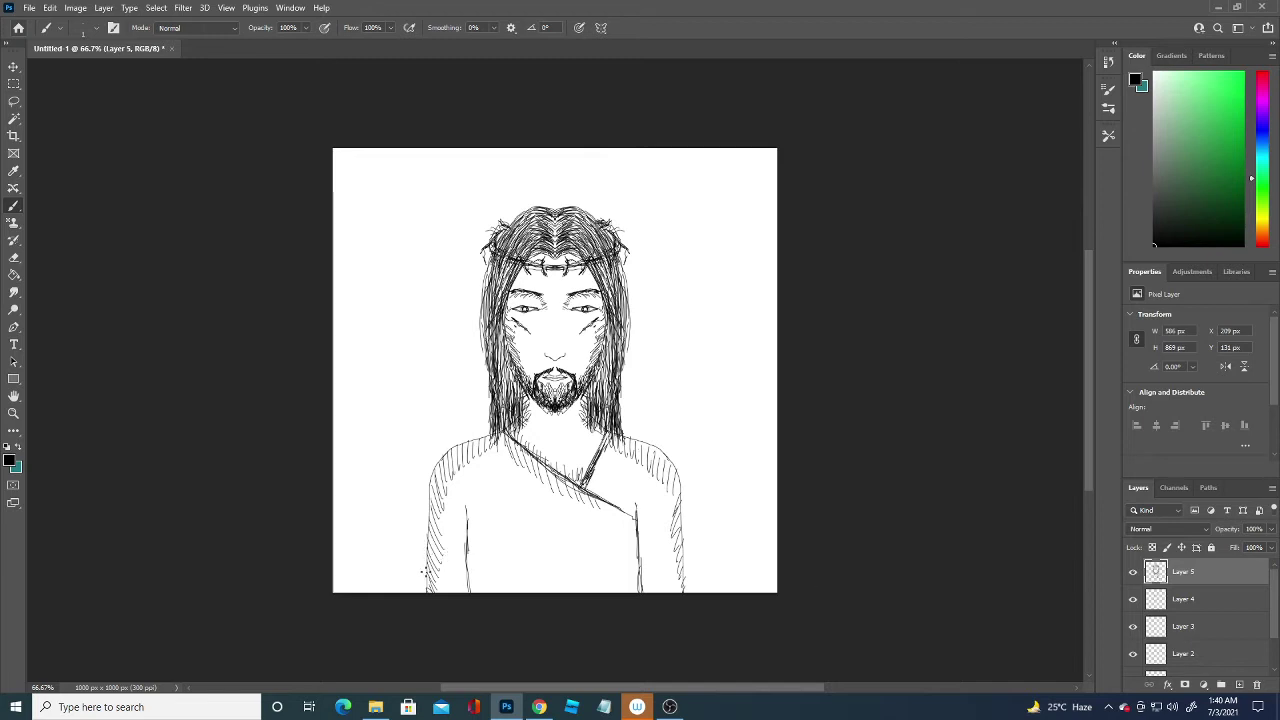
mouse_move(424, 570)
mouse_down()
mouse_move(434, 470)
mouse_move(456, 440)
mouse_up()
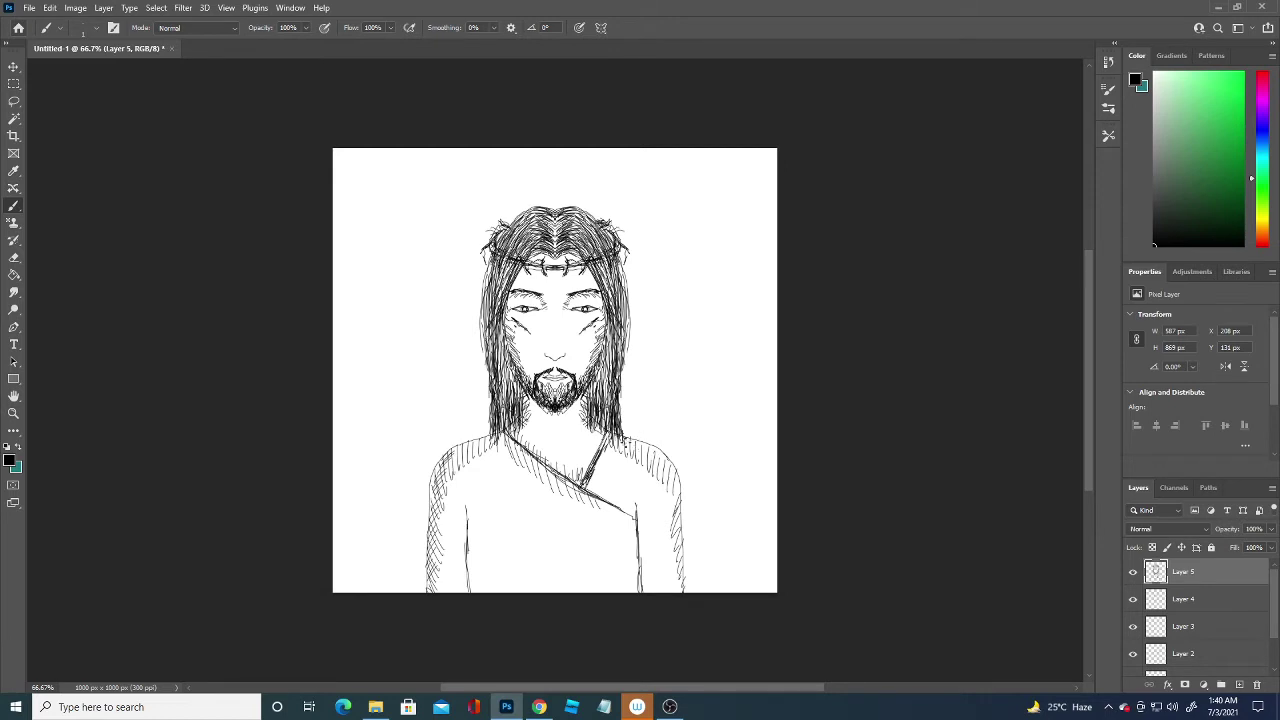
mouse_move(618, 434)
mouse_down()
mouse_move(632, 458)
mouse_move(630, 444)
mouse_move(654, 452)
mouse_up()
drag(605, 505, 610, 517)
drag(613, 509, 619, 521)
drag(482, 530, 470, 590)
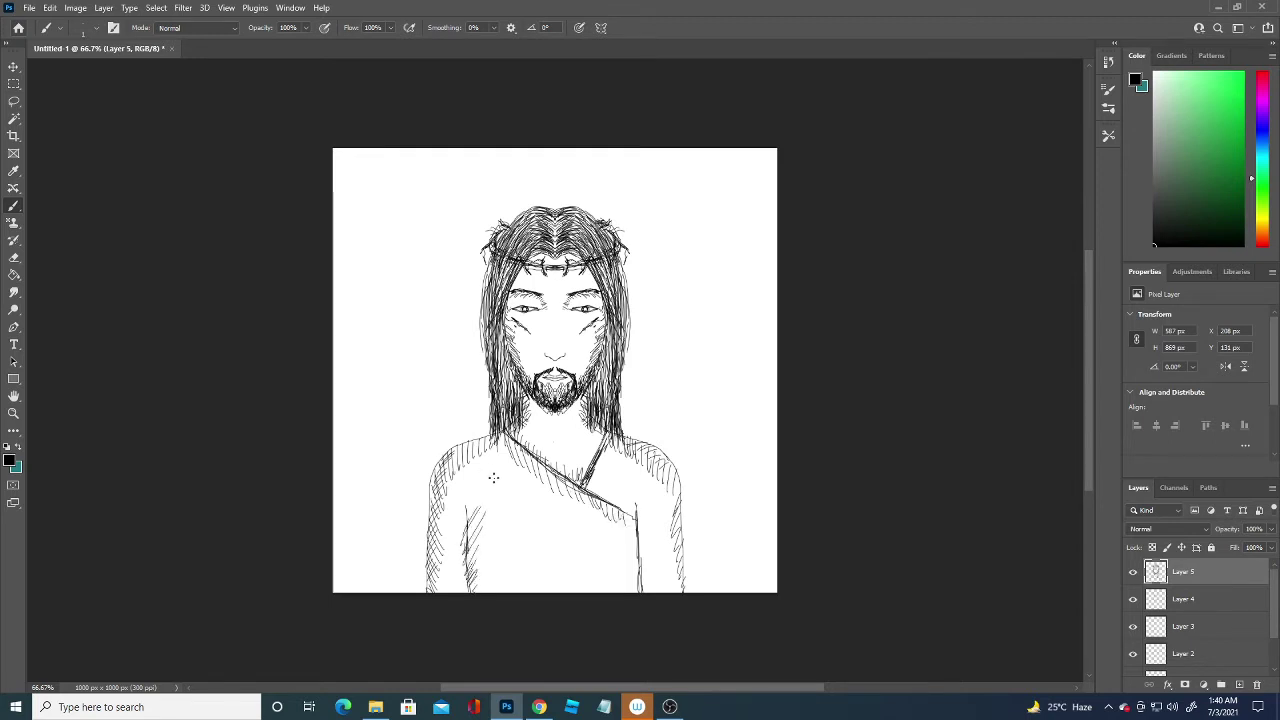
Draw three long fabric folds on the robe's chest and shade them with short hatch strokes
mouse_move(500, 492)
mouse_down()
mouse_move(525, 564)
mouse_move(491, 483)
mouse_up()
mouse_move(592, 522)
mouse_down()
mouse_move(600, 590)
mouse_move(606, 540)
mouse_move(596, 528)
mouse_move(560, 536)
mouse_move(566, 580)
mouse_move(550, 516)
mouse_up()
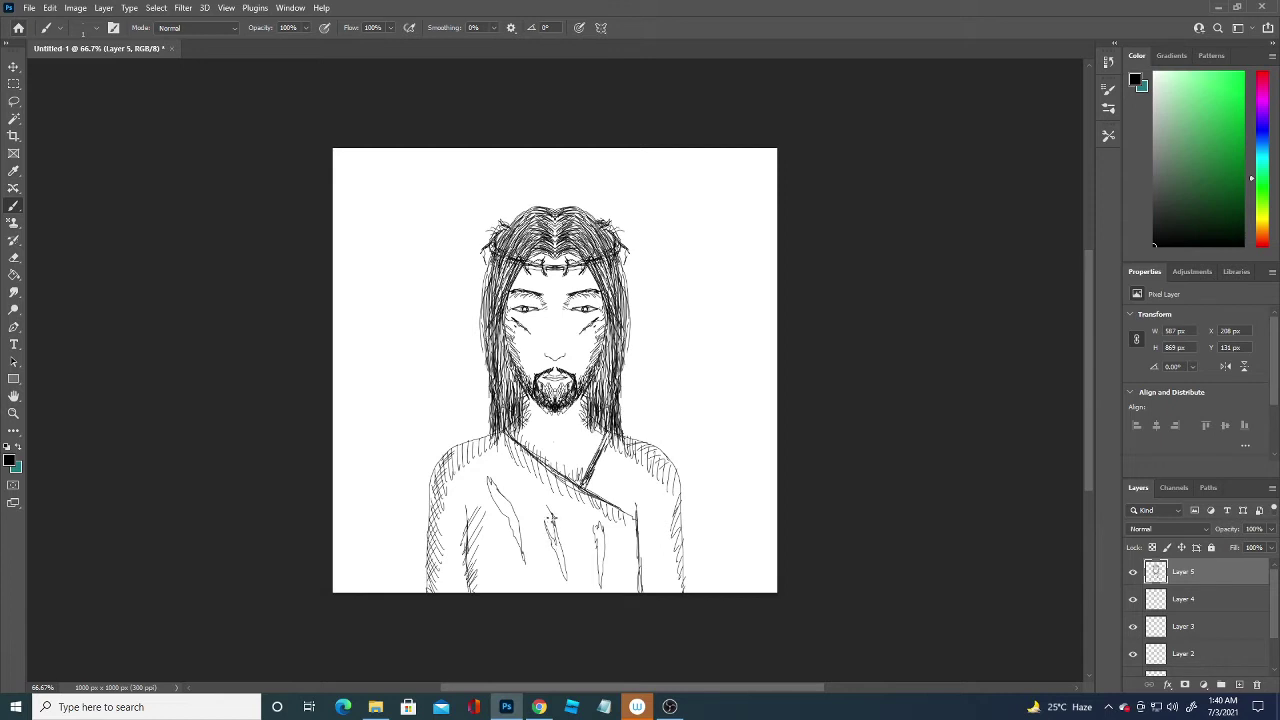
mouse_move(497, 480)
mouse_down()
mouse_move(521, 539)
mouse_move(561, 527)
mouse_move(570, 575)
mouse_up()
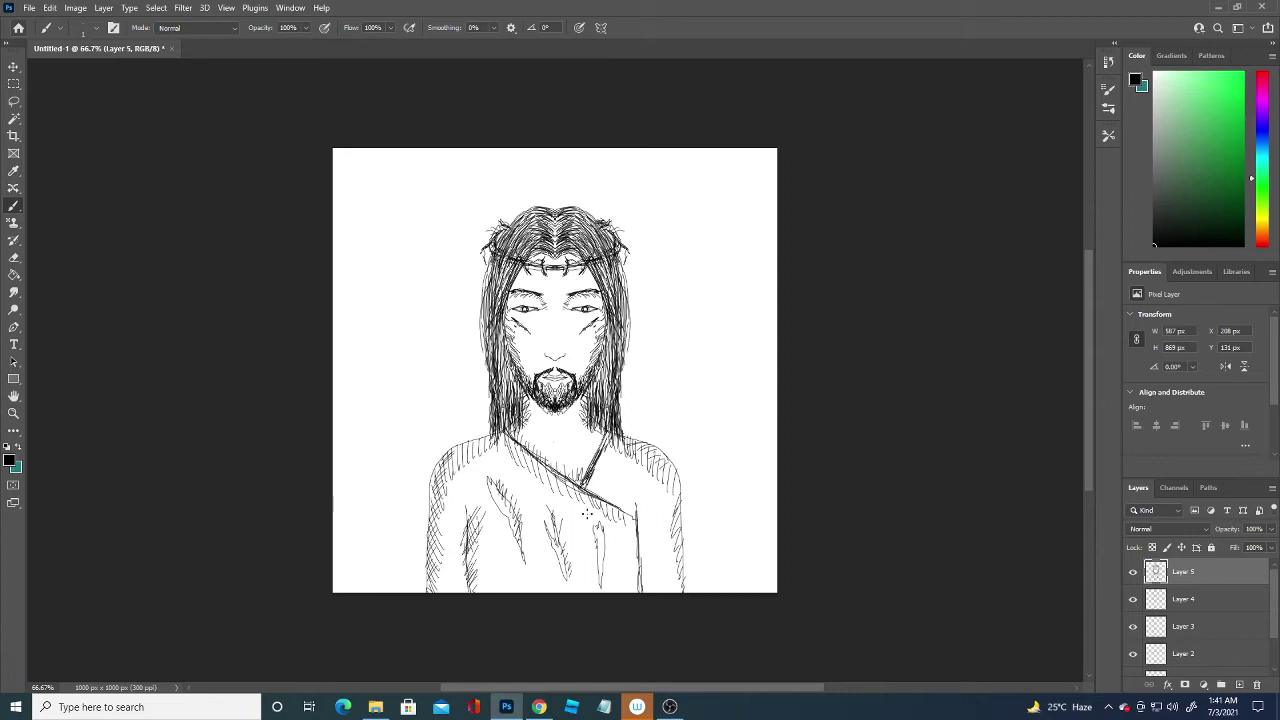
Add cross-hatching along the neckline, the viewer's right shoulder and arm, and the top of the opposite inner arm line
drag(508, 446, 578, 488)
mouse_move(618, 446)
mouse_down()
mouse_move(672, 476)
mouse_move(685, 578)
mouse_up()
drag(468, 506, 460, 534)
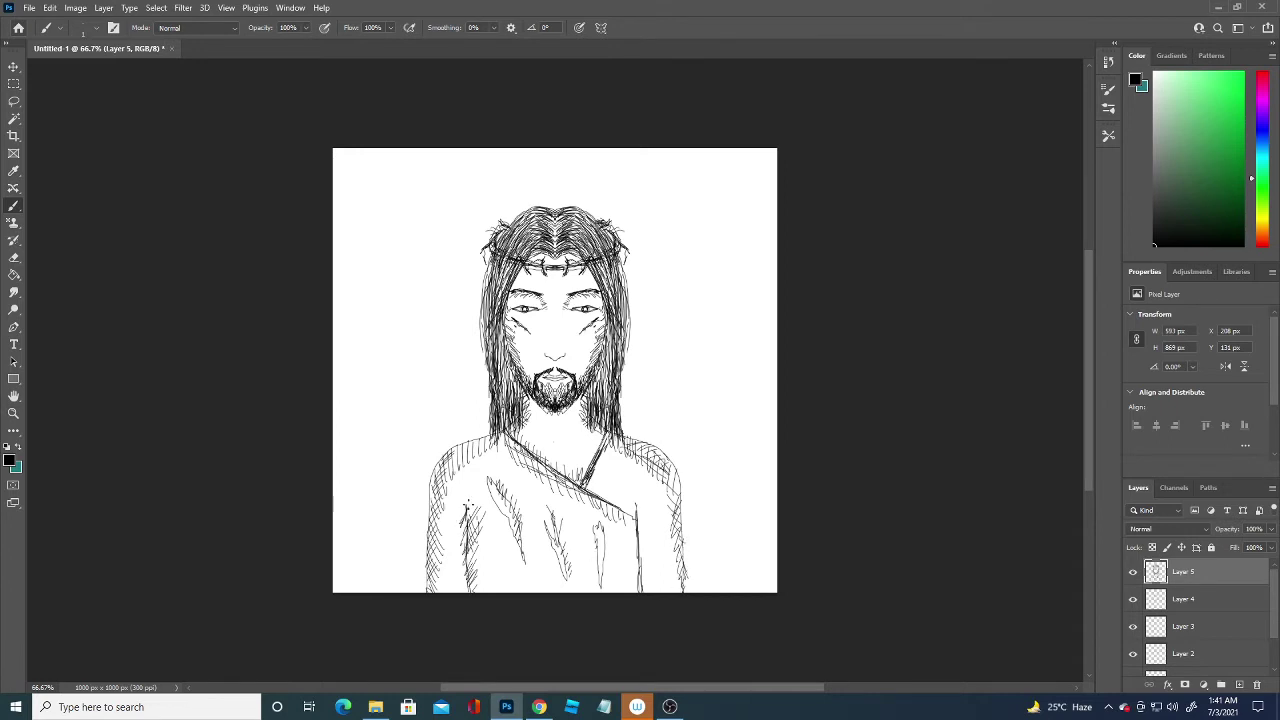
Select Layer 4 and the Paint Bucket tool, and set the foreground colour to green 1b8664
click(1216, 603)
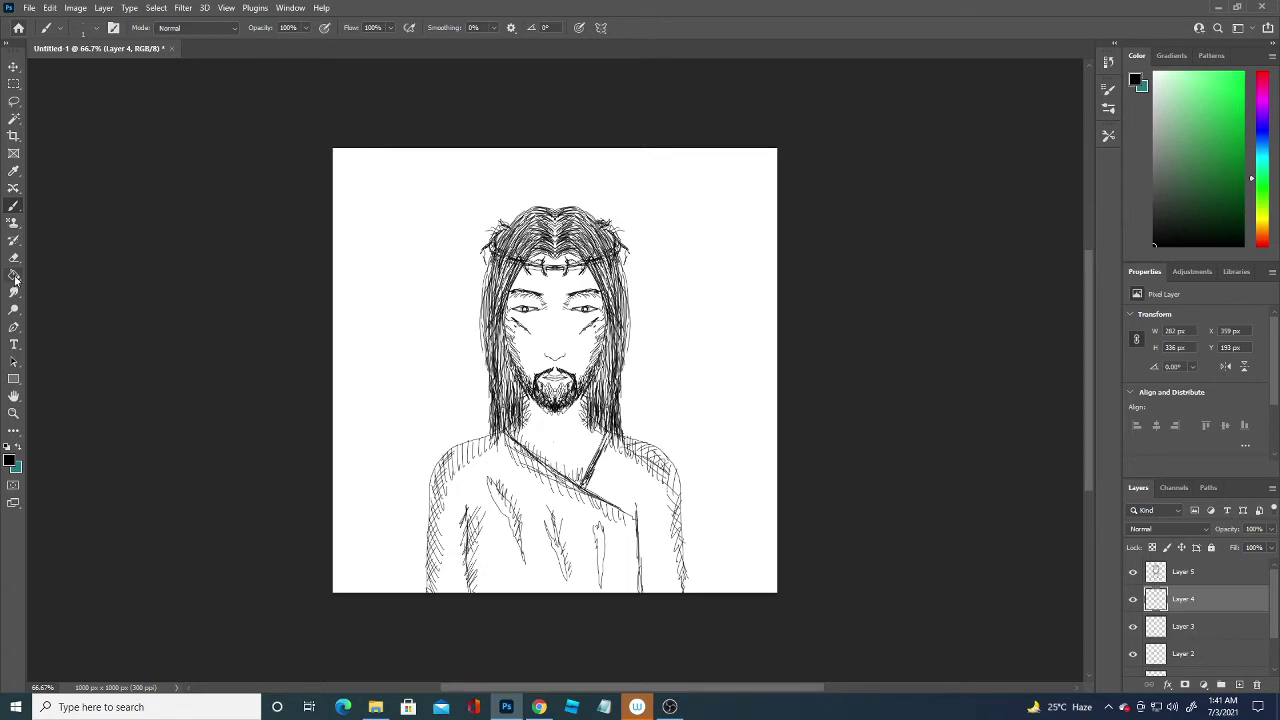
key(i)
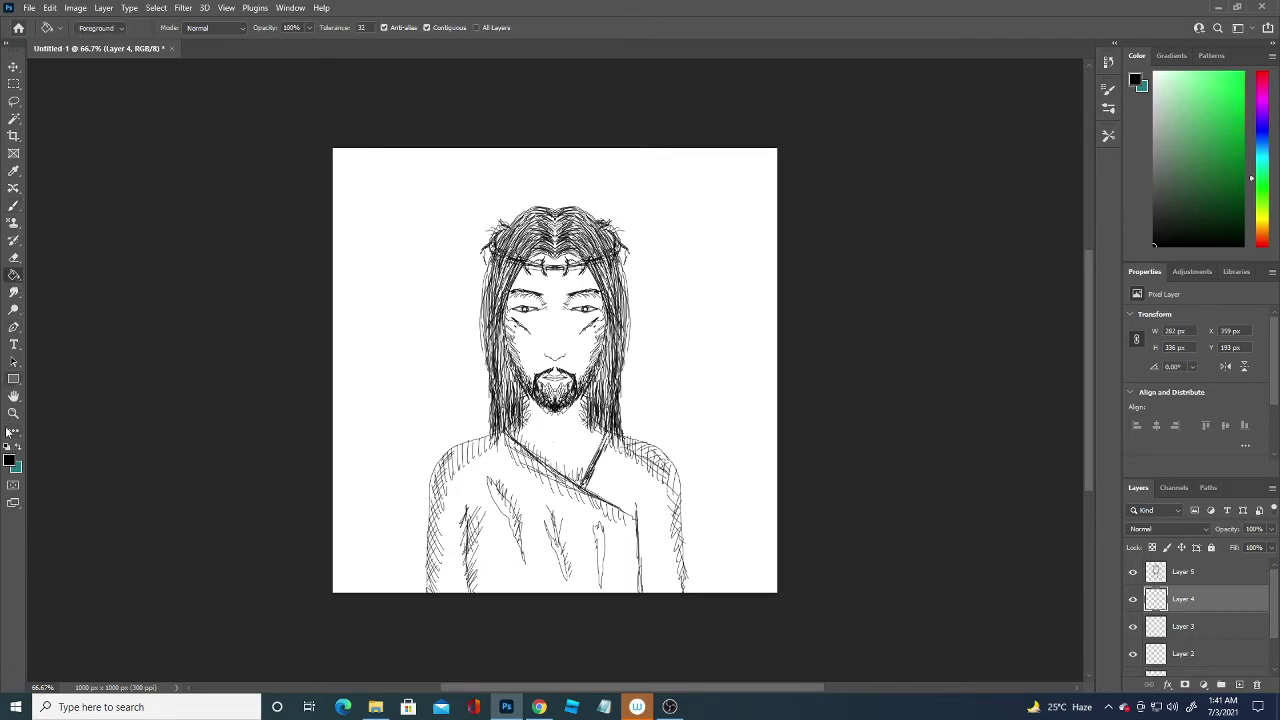
click(9, 459)
click(228, 547)
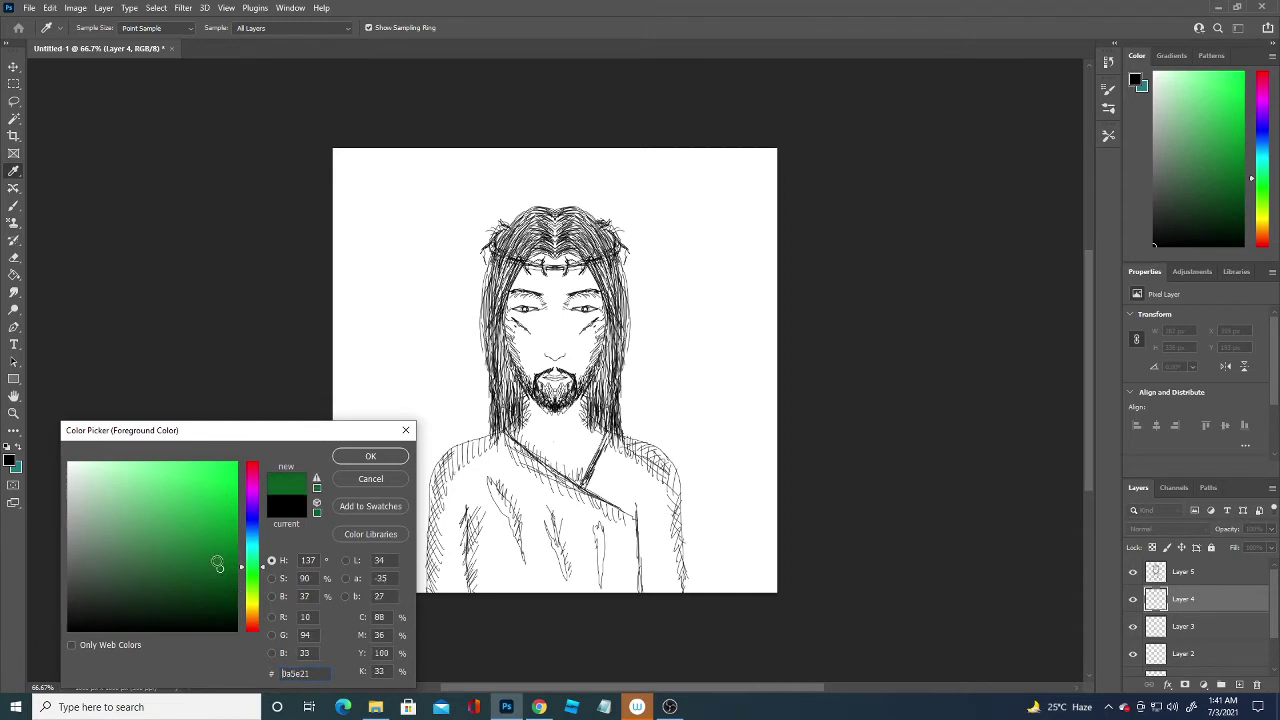
click(203, 545)
click(251, 519)
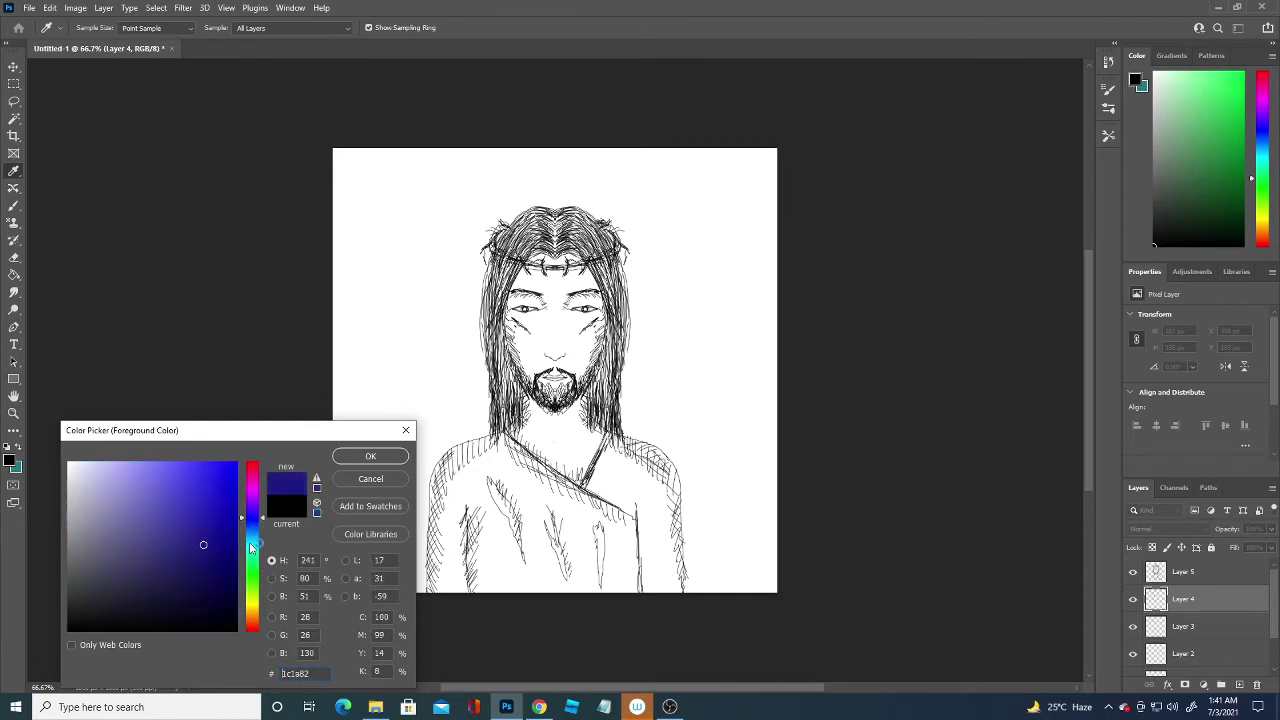
click(246, 556)
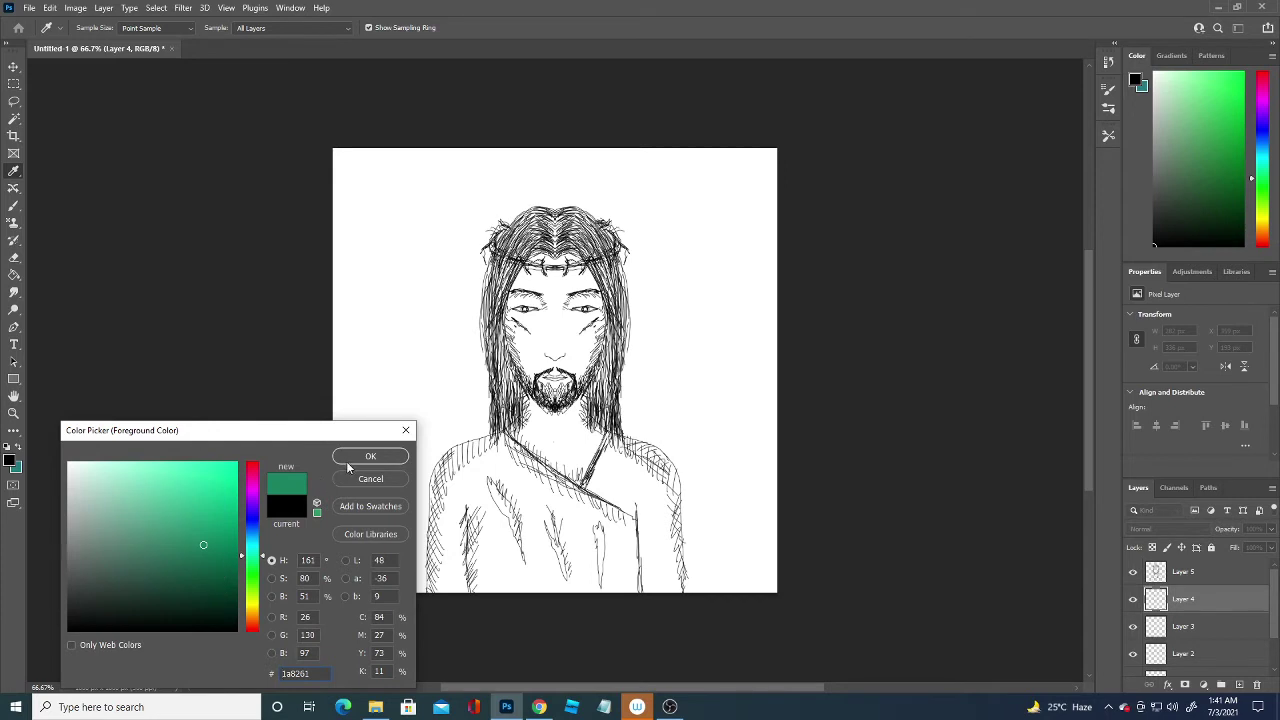
click(218, 587)
click(217, 556)
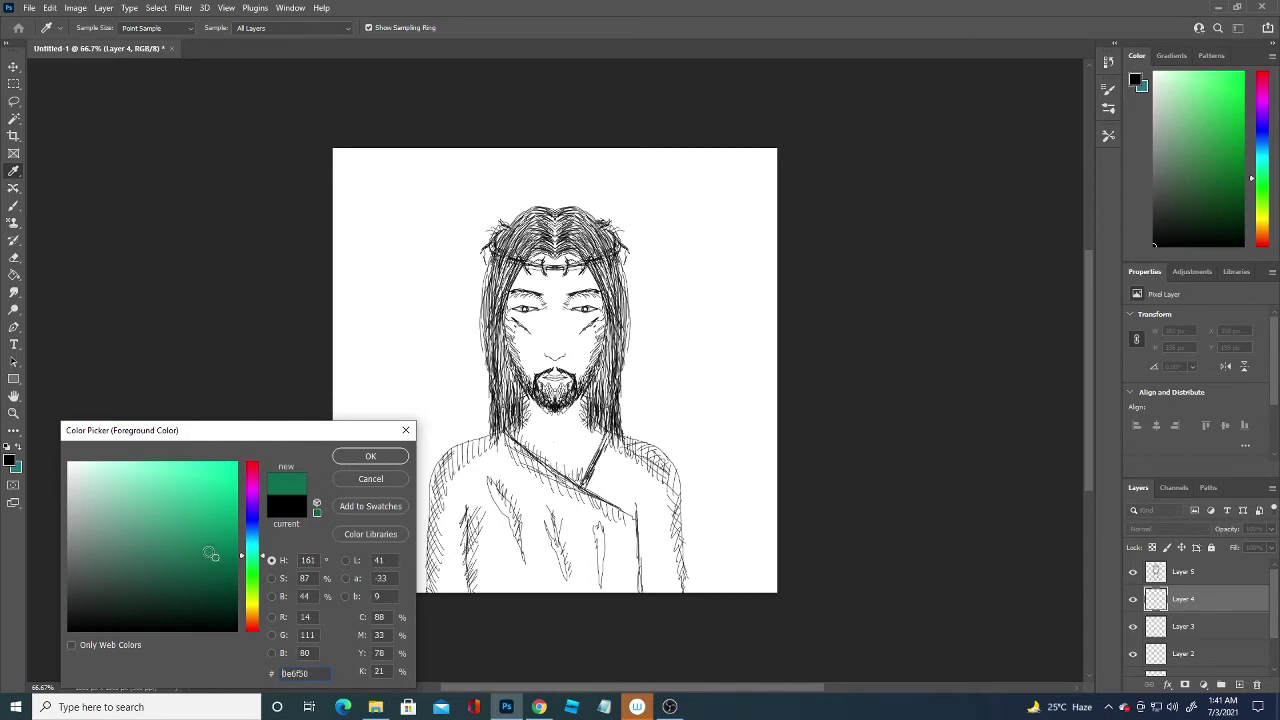
click(204, 540)
click(366, 458)
key(g)
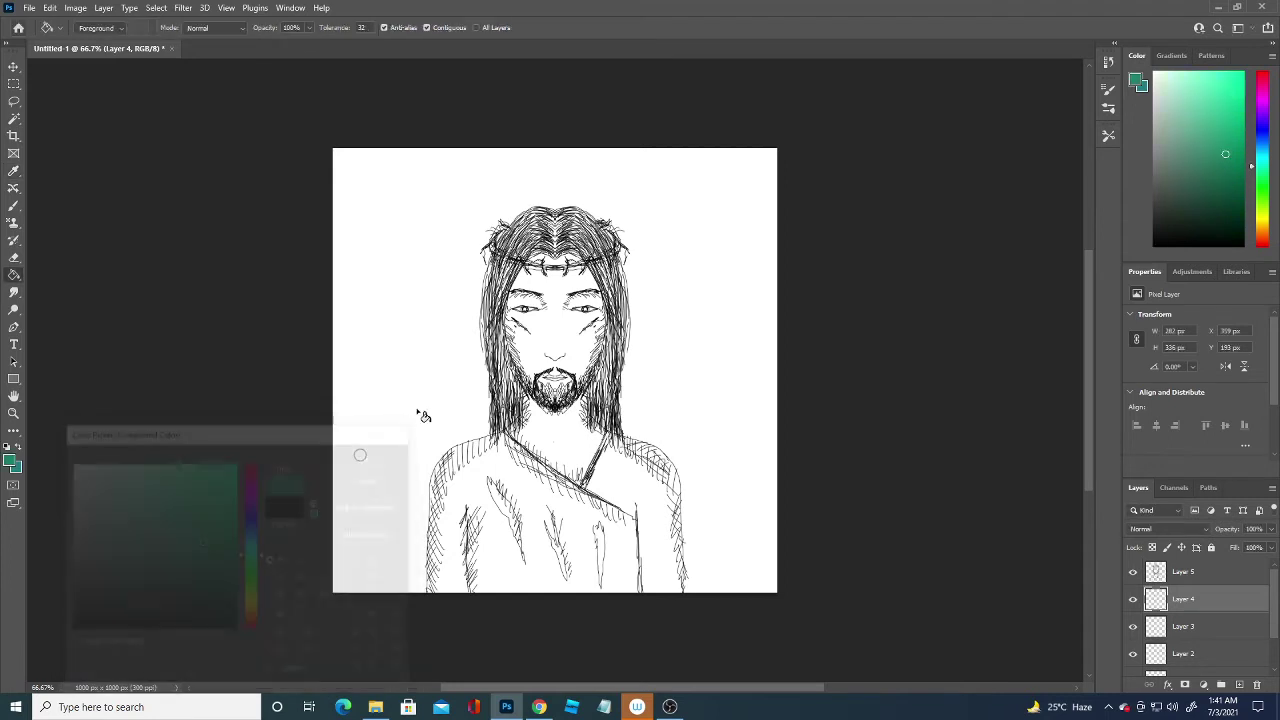
Try filling Layer 4 with the green, compare it with the layer hidden and shown, and undo the fill
click(441, 440)
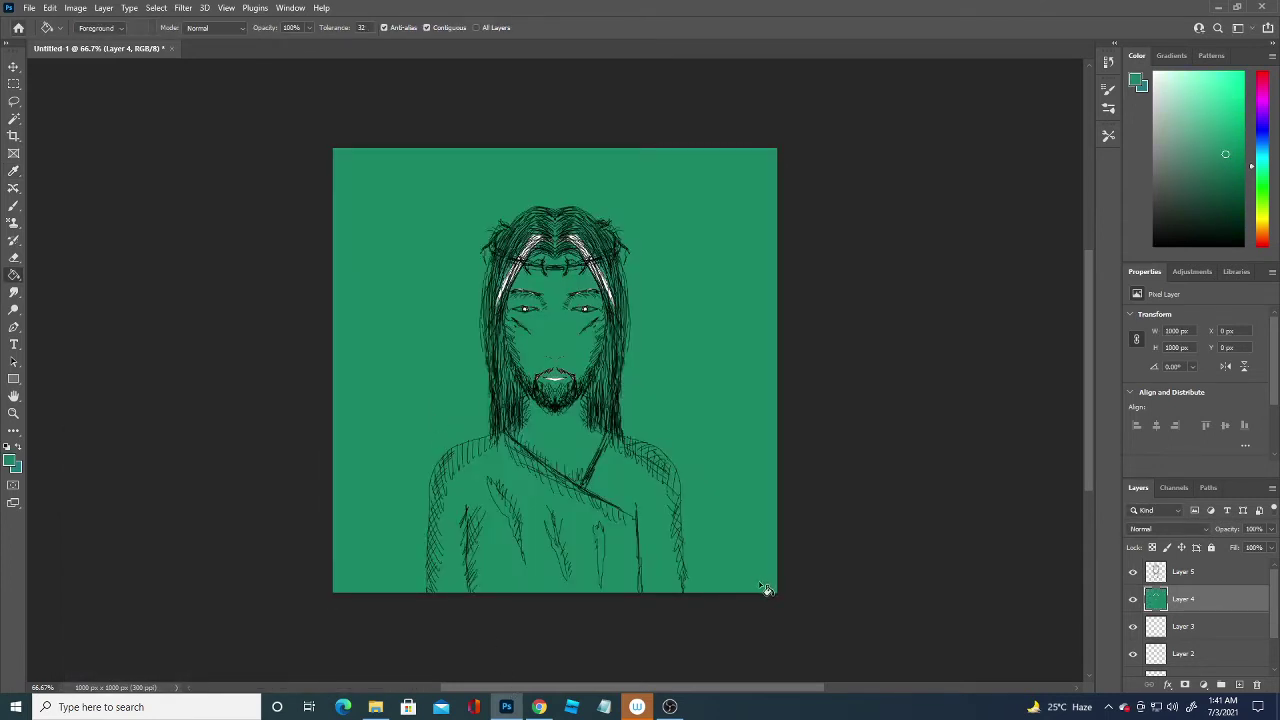
click(1134, 600)
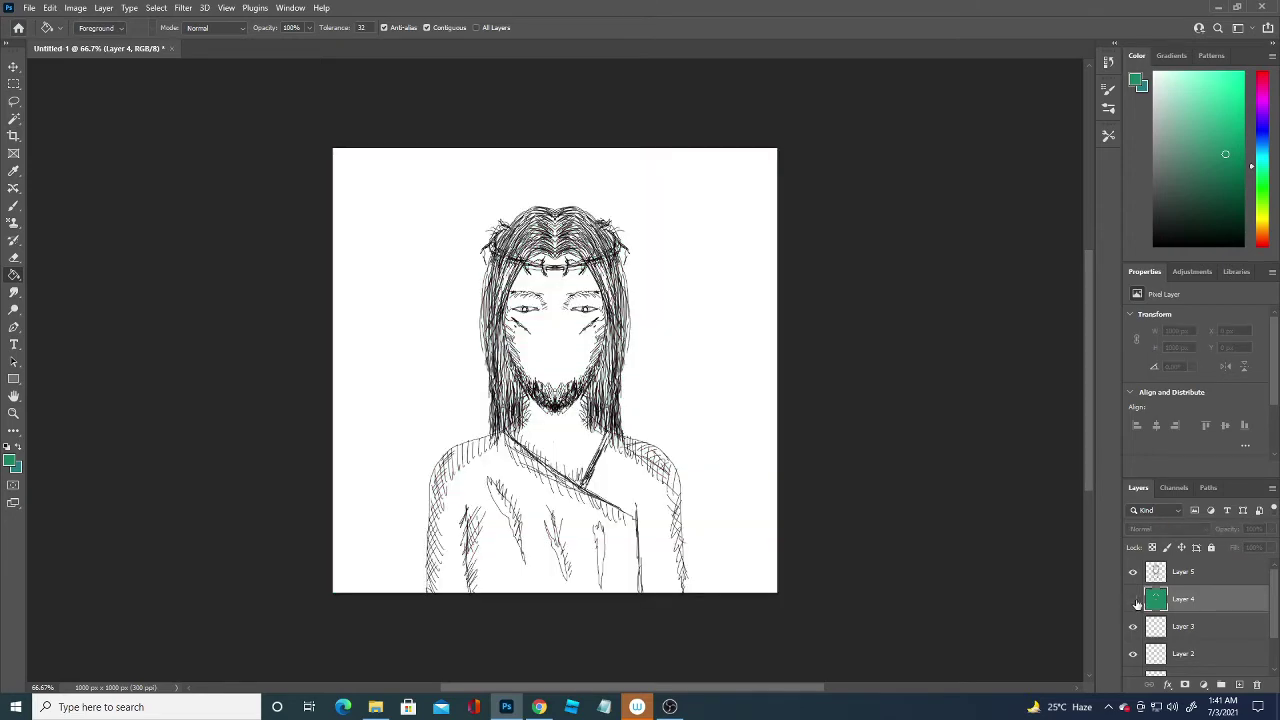
click(1133, 600)
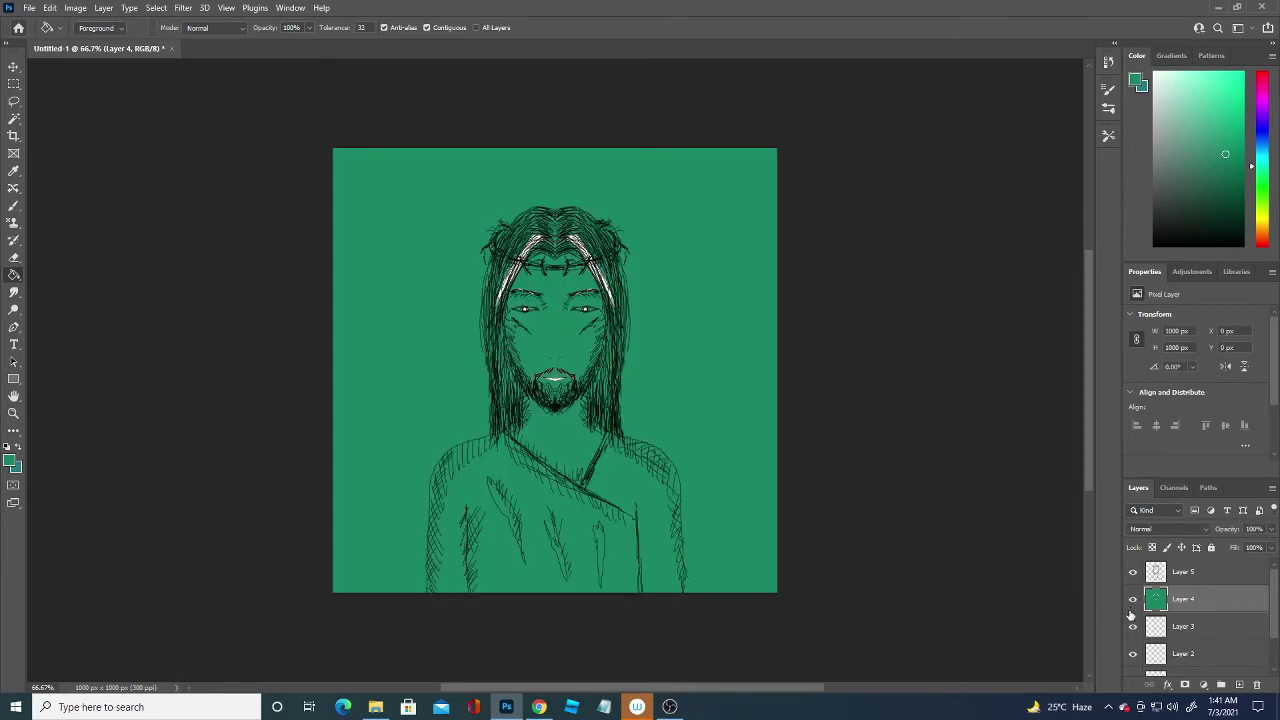
click(1133, 601)
click(1133, 601)
key(ctrl+z)
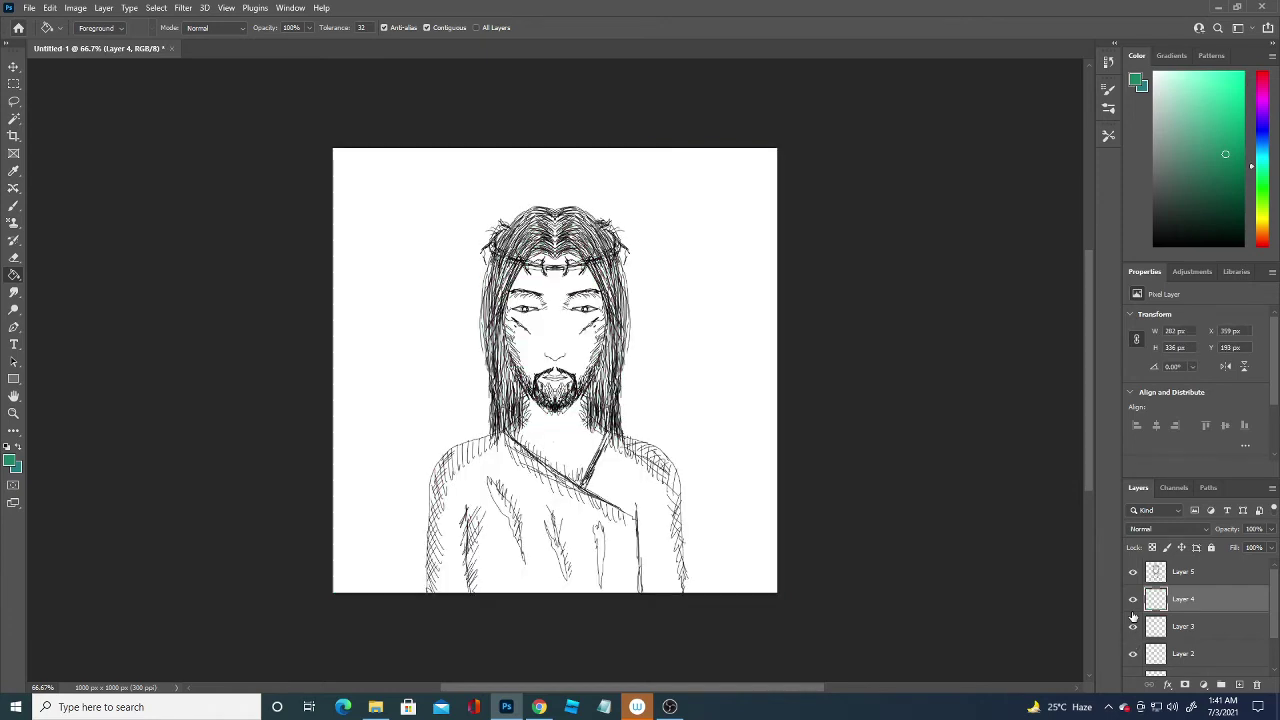
Fill Layer 2 with the green as a solid background behind the line drawing
click(1190, 626)
click(1202, 652)
click(758, 500)
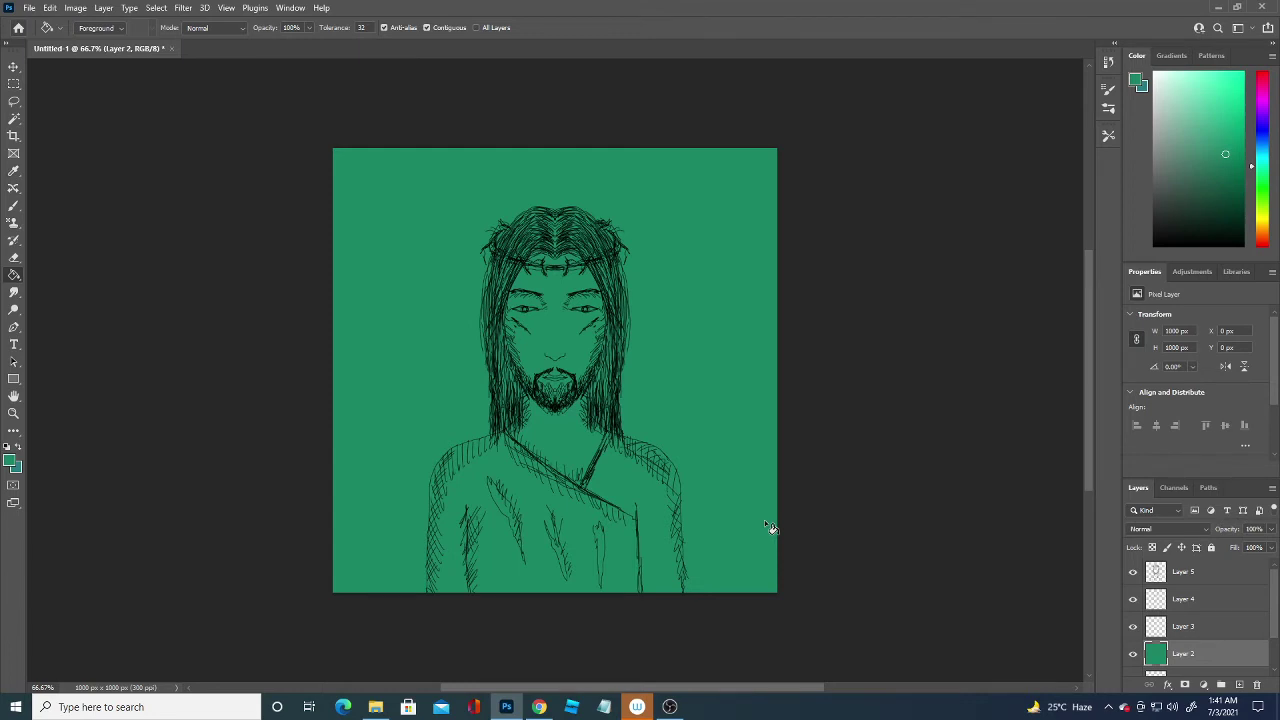
Select Layer 3 and set the foreground colour to light green 8ddbb5
click(1208, 626)
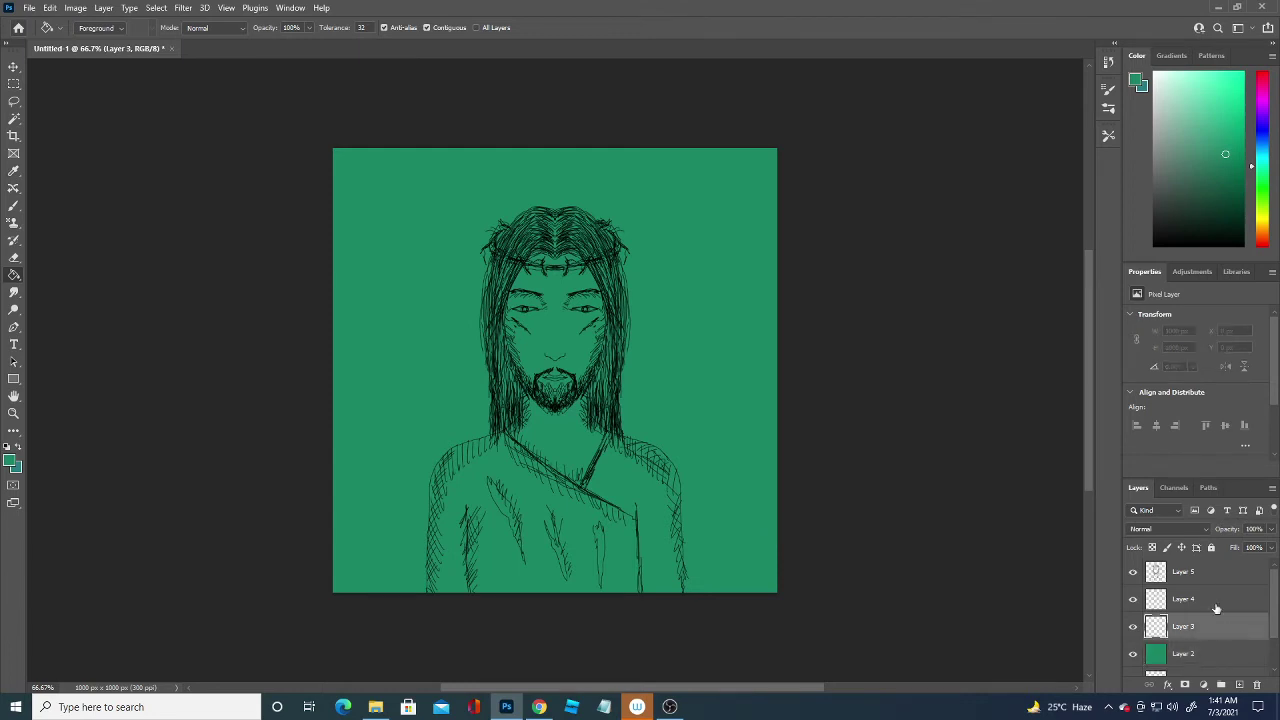
click(10, 461)
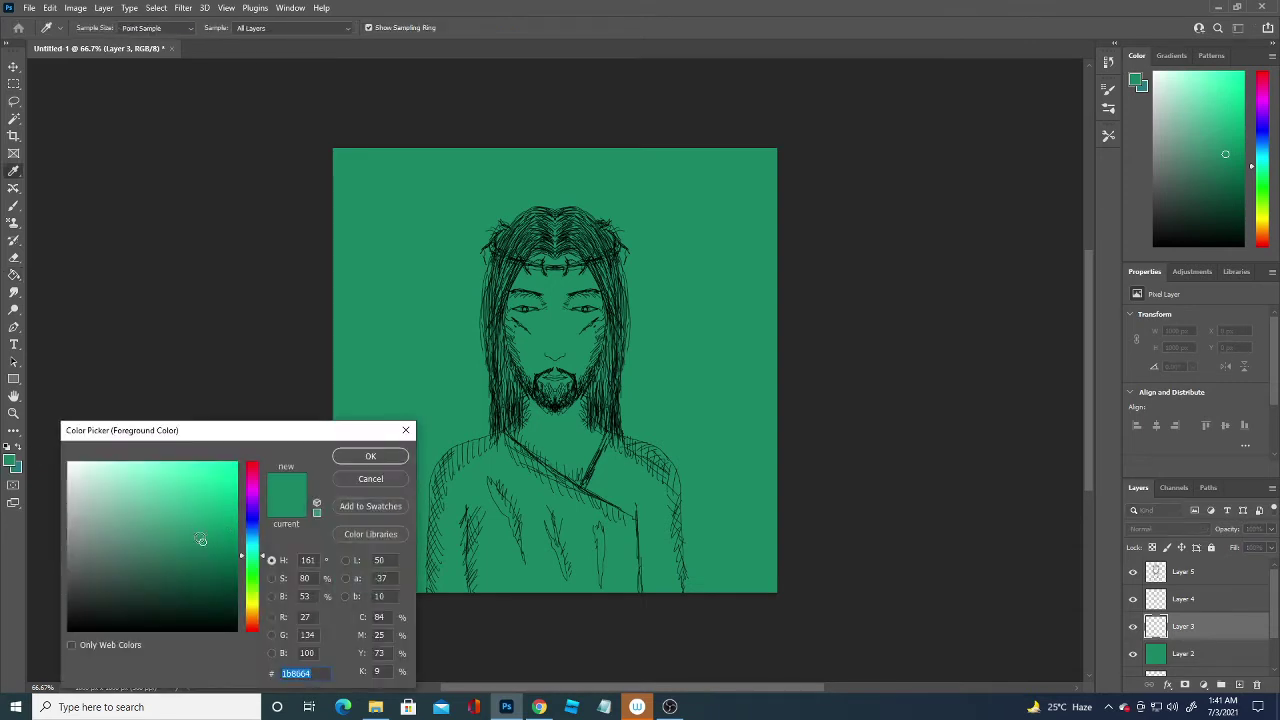
click(218, 503)
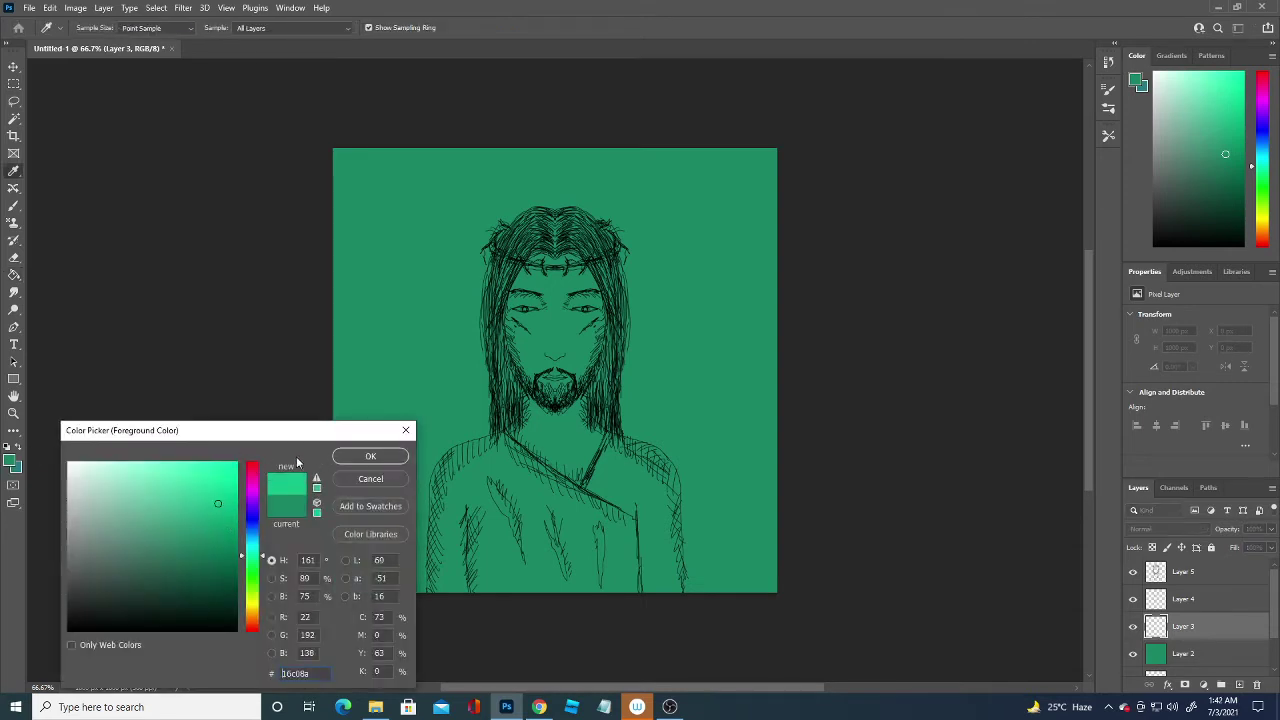
mouse_move(254, 550)
mouse_down()
mouse_move(252, 523)
mouse_move(254, 585)
mouse_move(251, 557)
mouse_up()
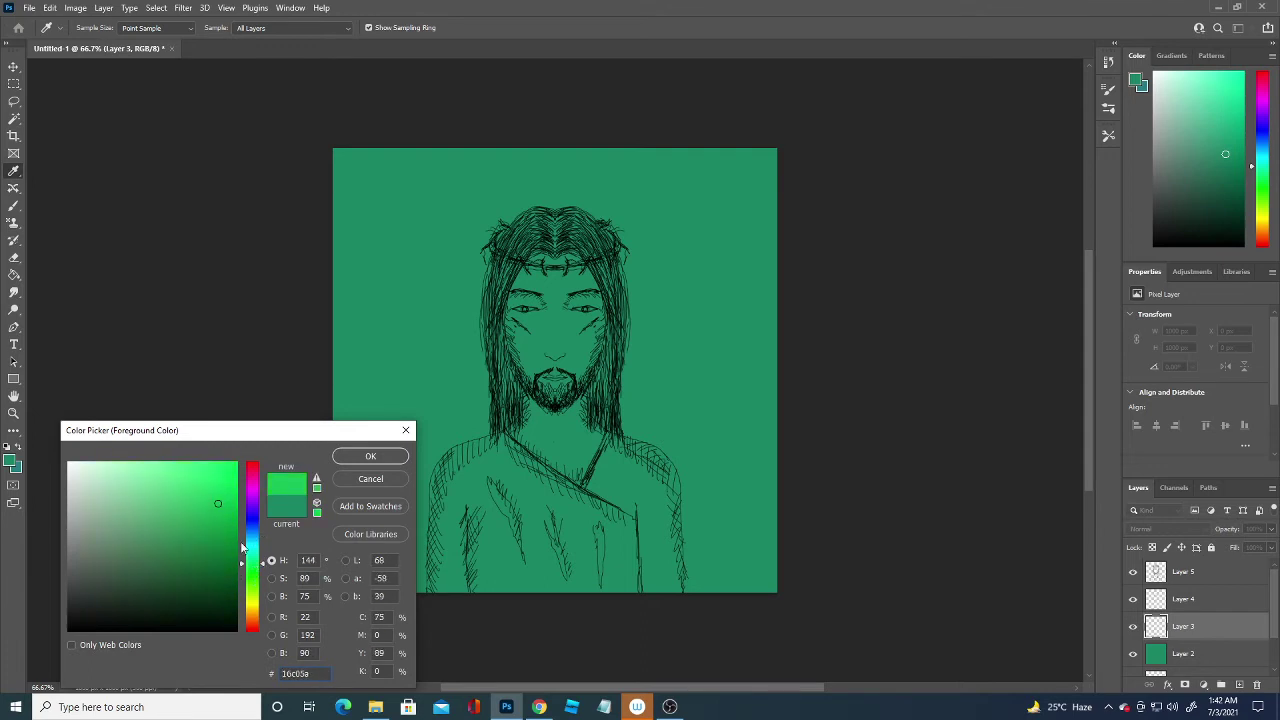
click(370, 456)
key(g)
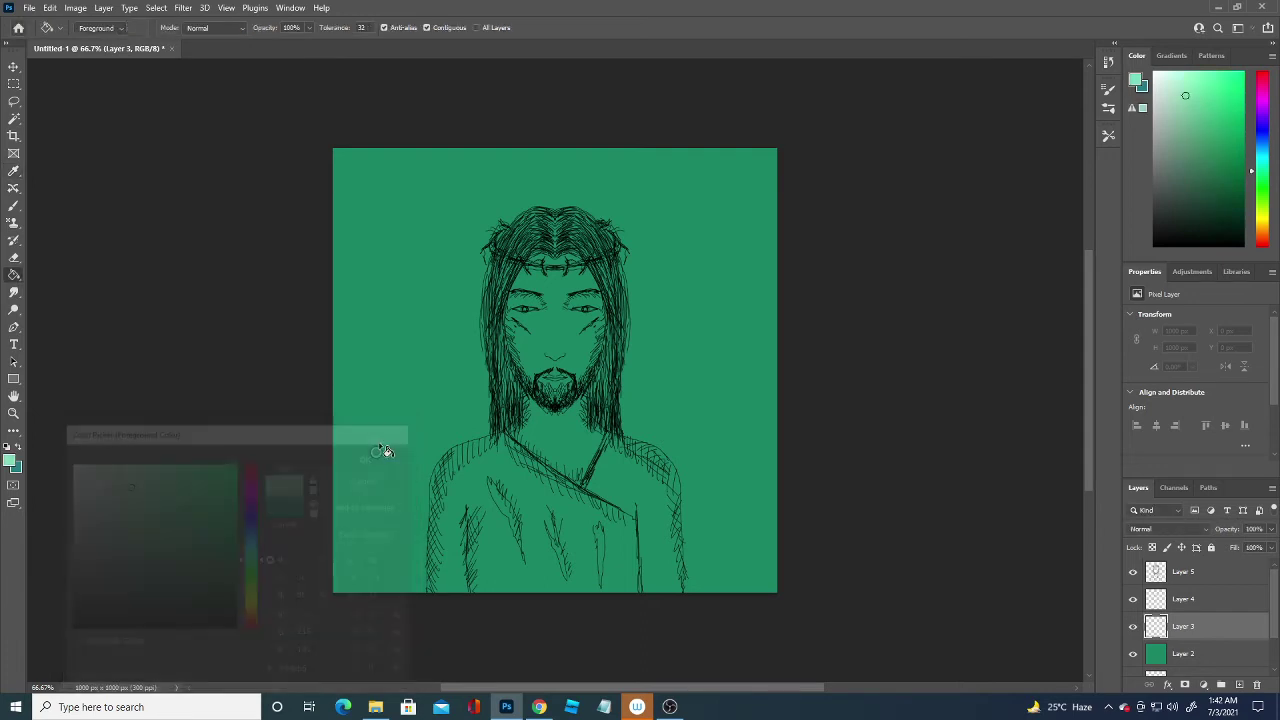
Paint the cheeks, nose, beard area and middle of the forehead light green with a 12 px Hard Round brush
click(14, 205)
click(61, 28)
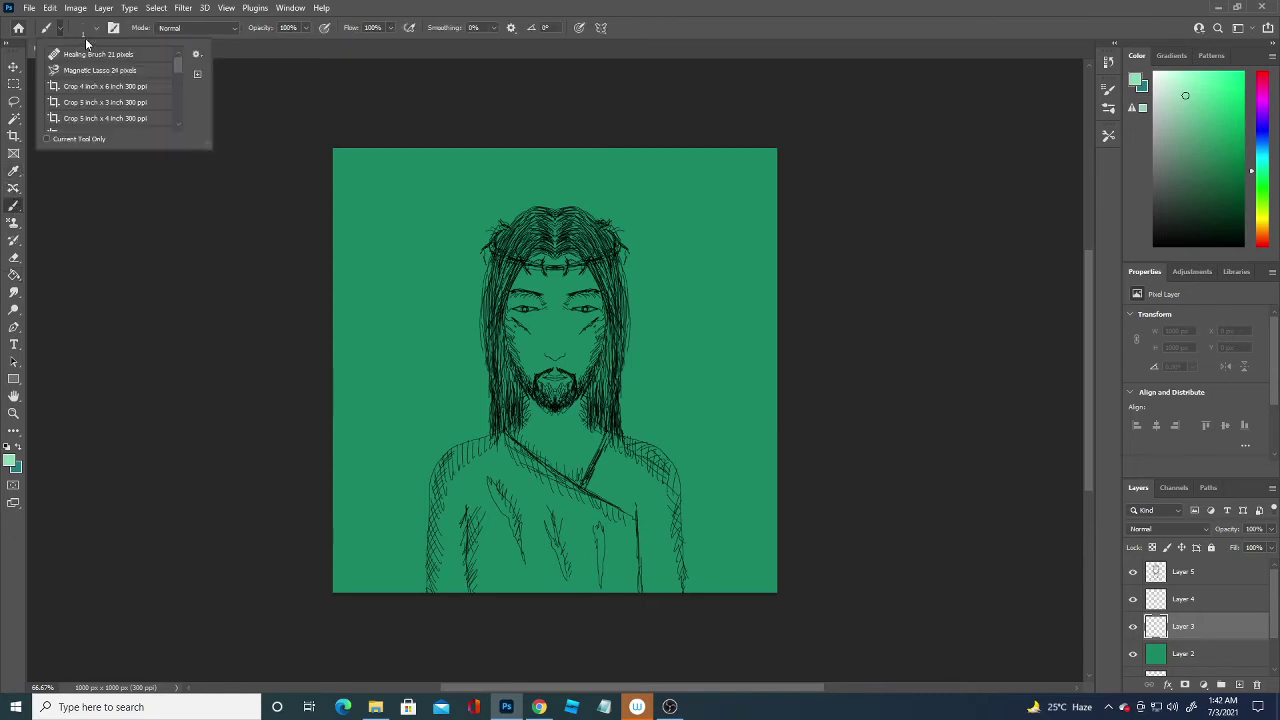
click(97, 28)
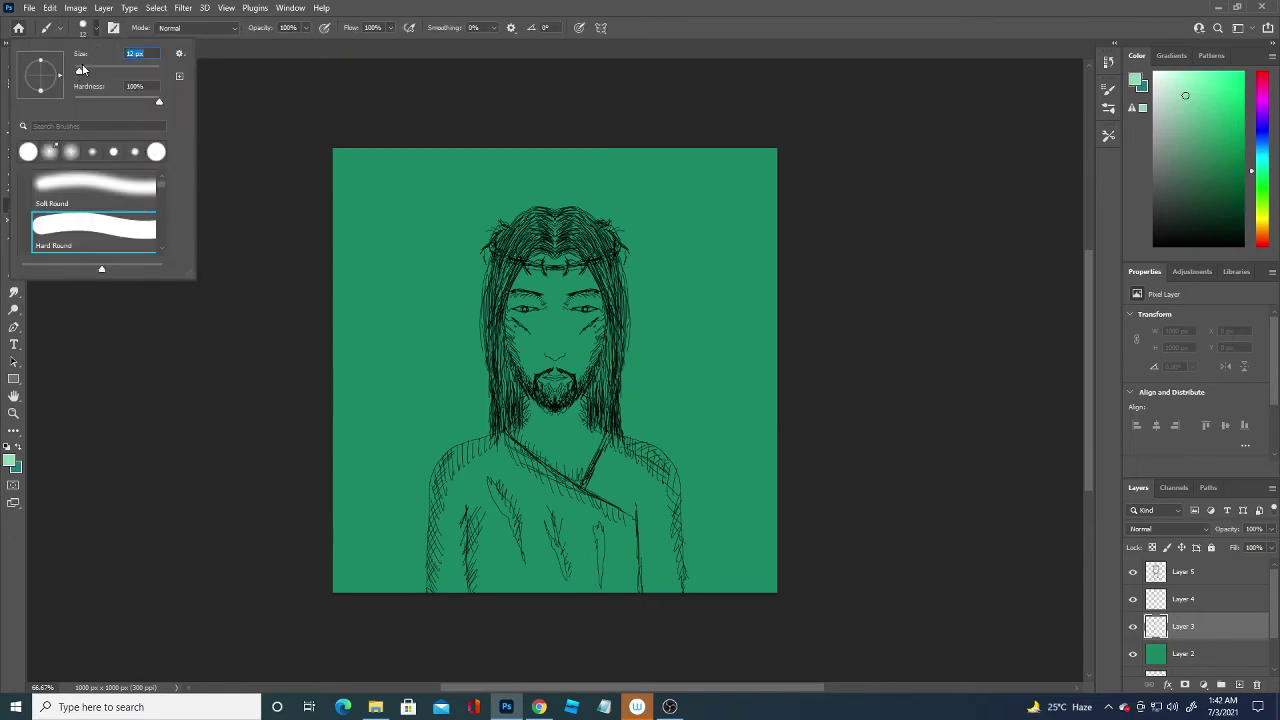
click(519, 344)
mouse_move(516, 346)
mouse_down()
mouse_move(537, 379)
mouse_move(528, 324)
mouse_move(521, 344)
mouse_move(545, 349)
mouse_move(544, 324)
mouse_move(555, 354)
mouse_move(568, 322)
mouse_move(582, 341)
mouse_move(575, 362)
mouse_move(587, 356)
mouse_move(549, 365)
mouse_move(573, 369)
mouse_move(589, 346)
mouse_move(556, 295)
mouse_move(551, 316)
mouse_move(548, 290)
mouse_move(547, 318)
mouse_move(547, 286)
mouse_up()
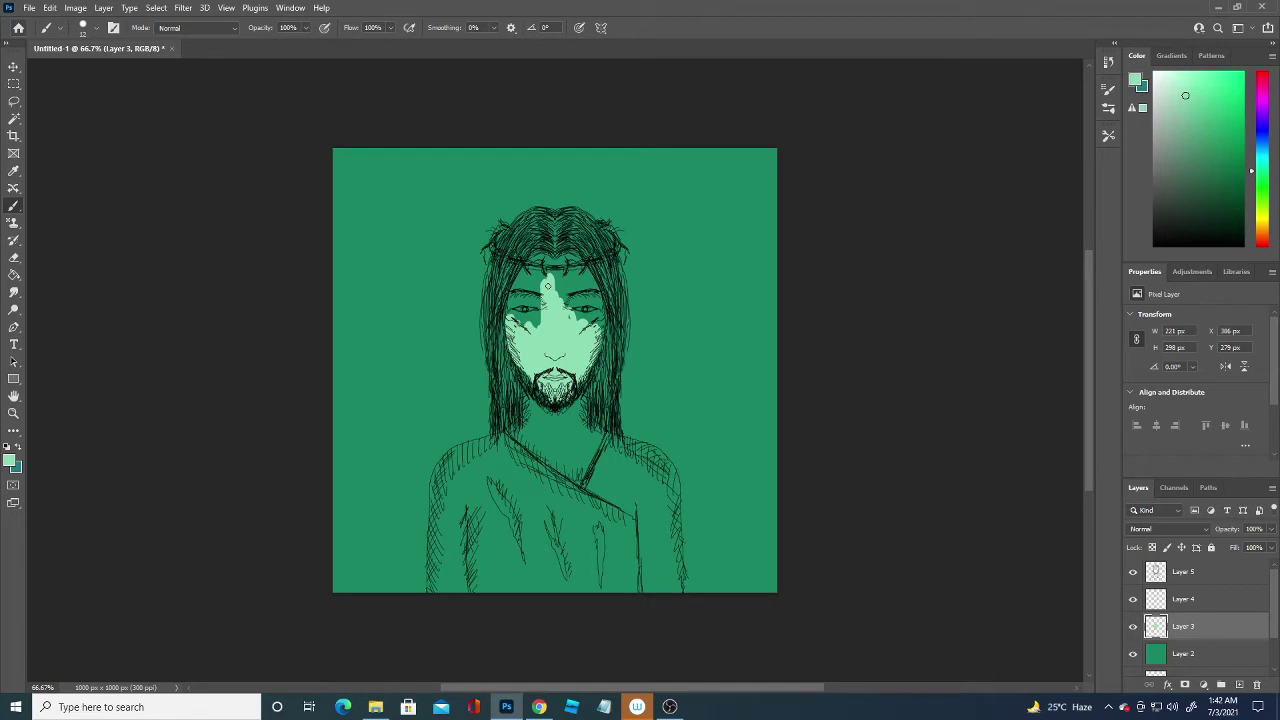
Hide Layer 3 and add a new empty layer directly above it
click(1133, 626)
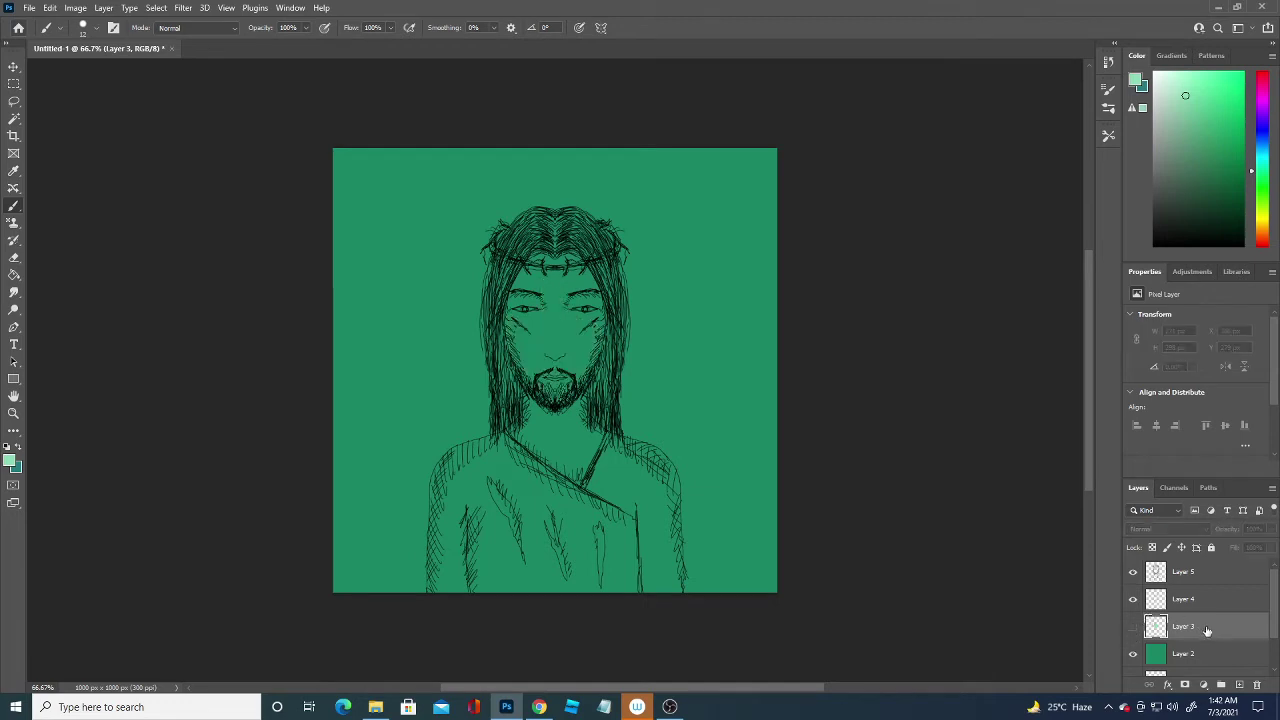
click(1240, 686)
Paint the face, beard area and neck on the new layer in a muted light green, leaving the eyes unpainted
click(9, 462)
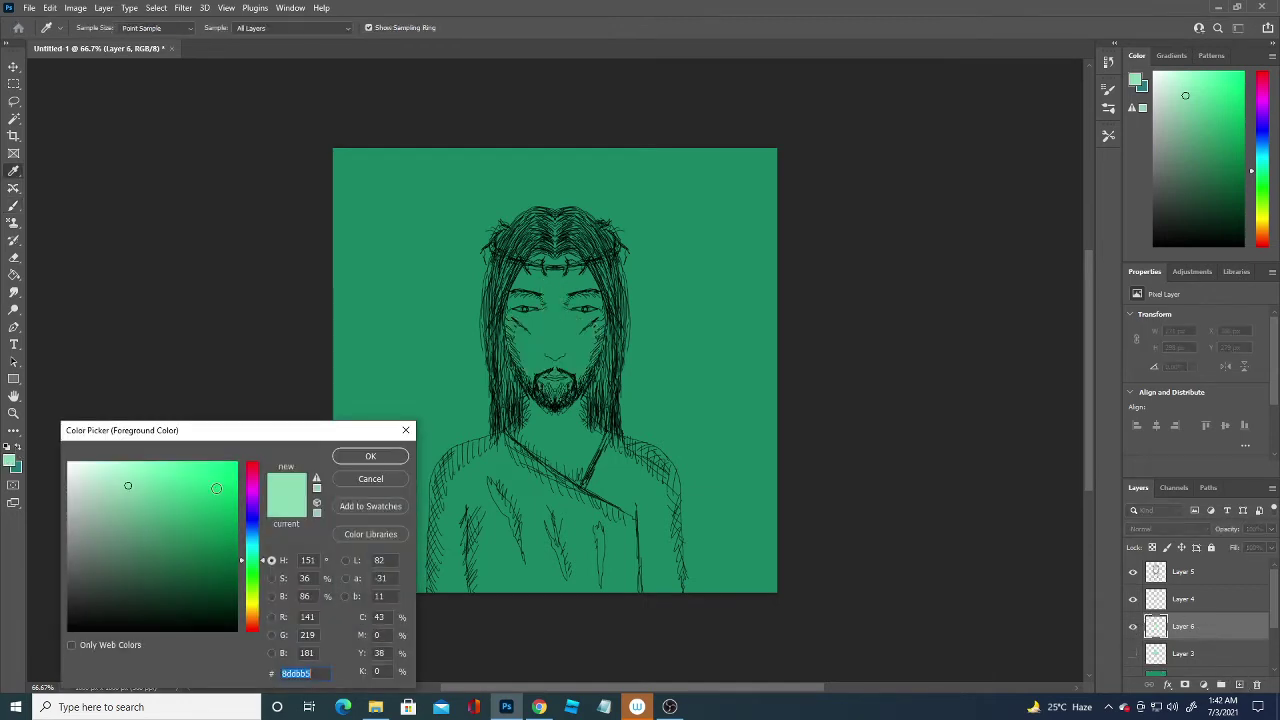
click(121, 515)
click(366, 457)
key(b)
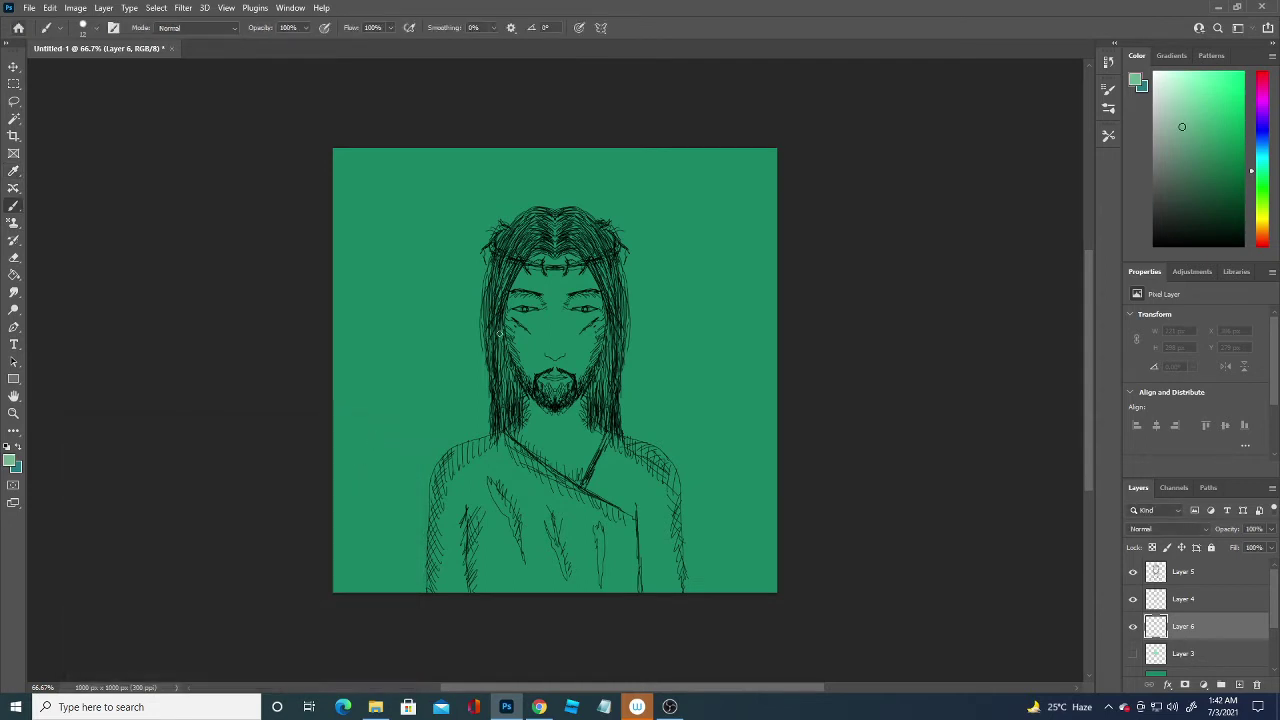
mouse_move(535, 346)
mouse_down()
mouse_move(526, 378)
mouse_move(509, 325)
mouse_move(532, 358)
mouse_move(534, 326)
mouse_move(523, 343)
mouse_move(523, 320)
mouse_move(507, 313)
mouse_move(541, 259)
mouse_move(556, 322)
mouse_move(554, 305)
mouse_move(545, 341)
mouse_move(519, 314)
mouse_up()
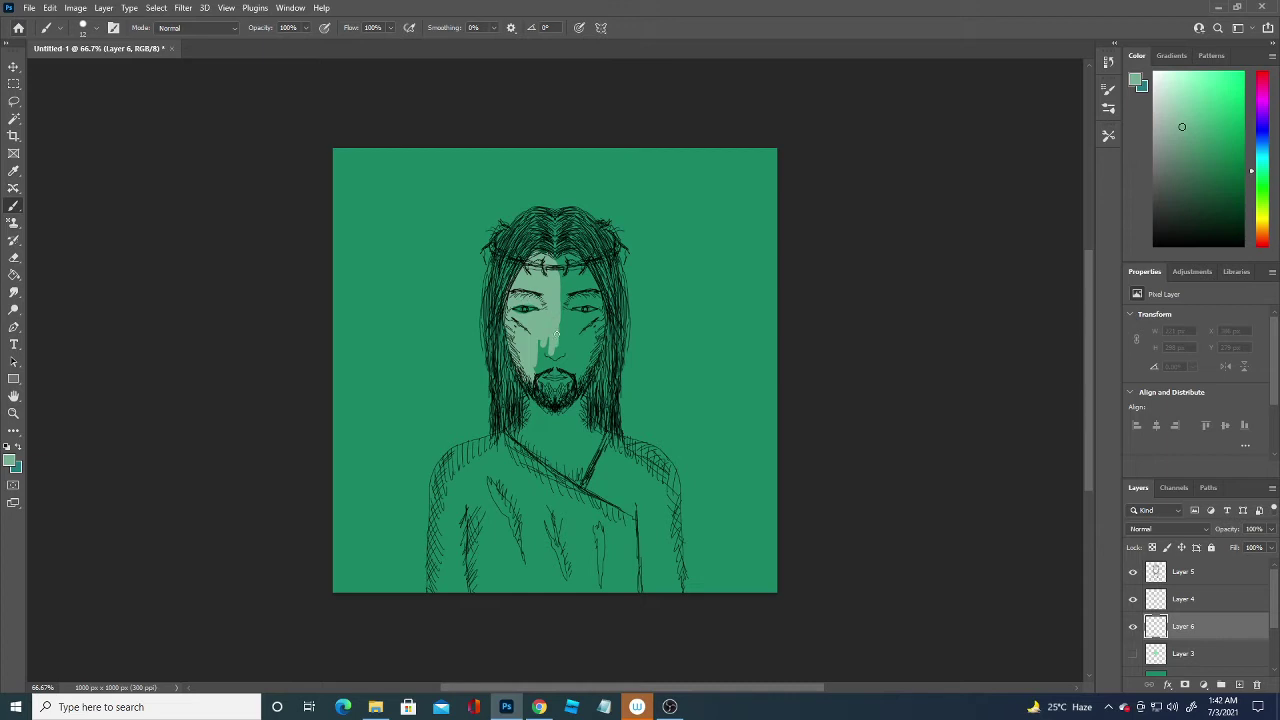
mouse_move(556, 334)
mouse_down()
mouse_move(547, 356)
mouse_move(540, 345)
mouse_move(552, 400)
mouse_move(560, 258)
mouse_move(571, 372)
mouse_move(561, 362)
mouse_move(574, 377)
mouse_move(584, 334)
mouse_move(573, 349)
mouse_up()
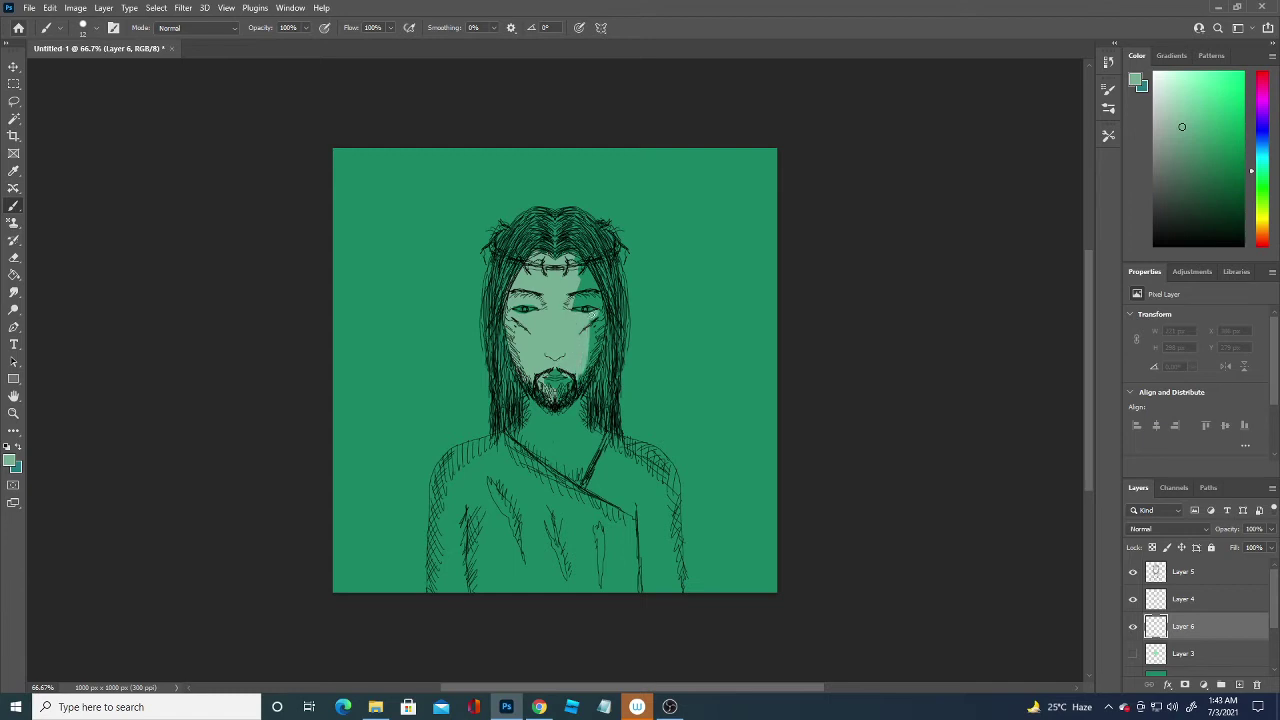
mouse_move(597, 312)
mouse_down()
mouse_move(598, 362)
mouse_move(582, 388)
mouse_move(558, 390)
mouse_up()
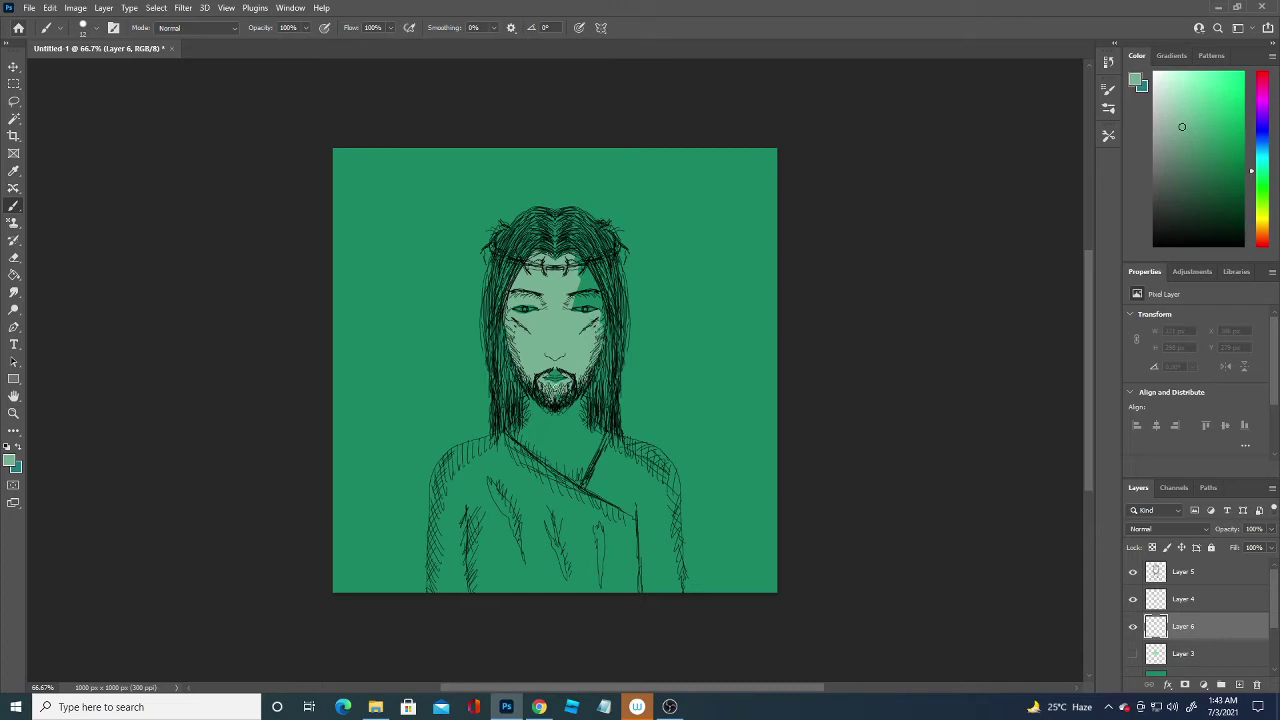
drag(550, 374, 560, 382)
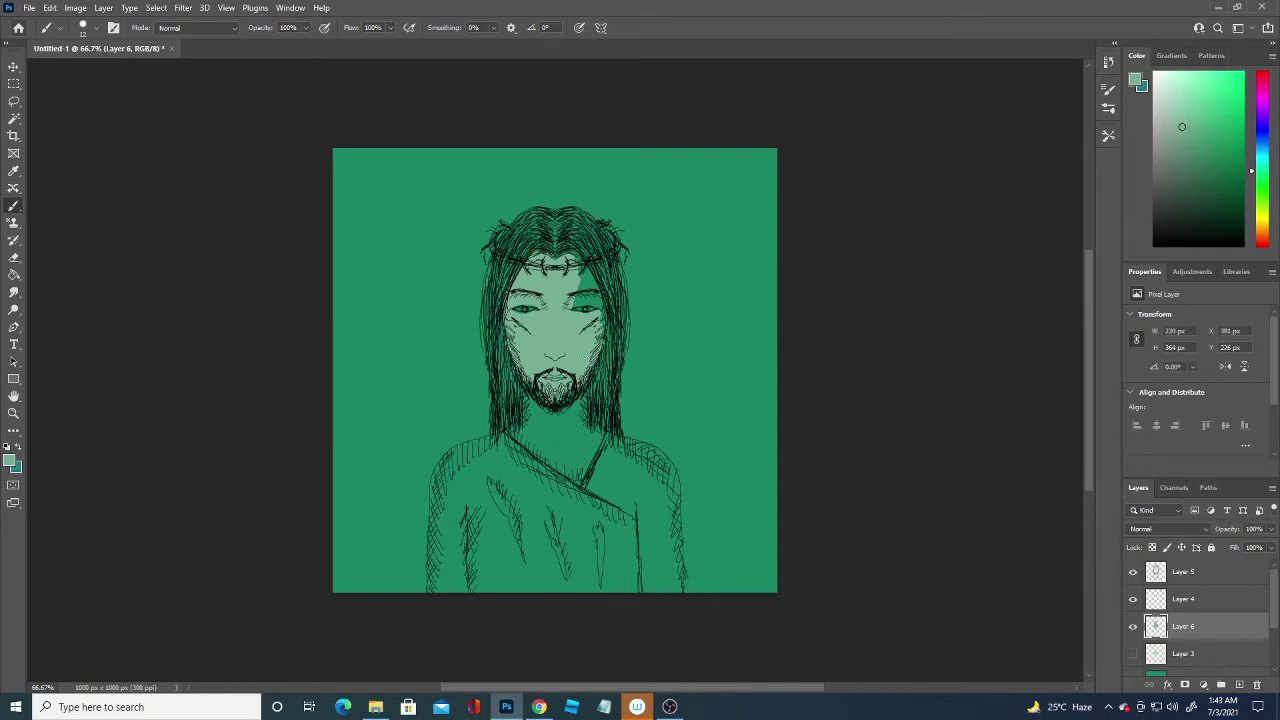
mouse_move(601, 312)
mouse_down()
mouse_move(600, 292)
mouse_move(576, 294)
mouse_move(590, 266)
mouse_up()
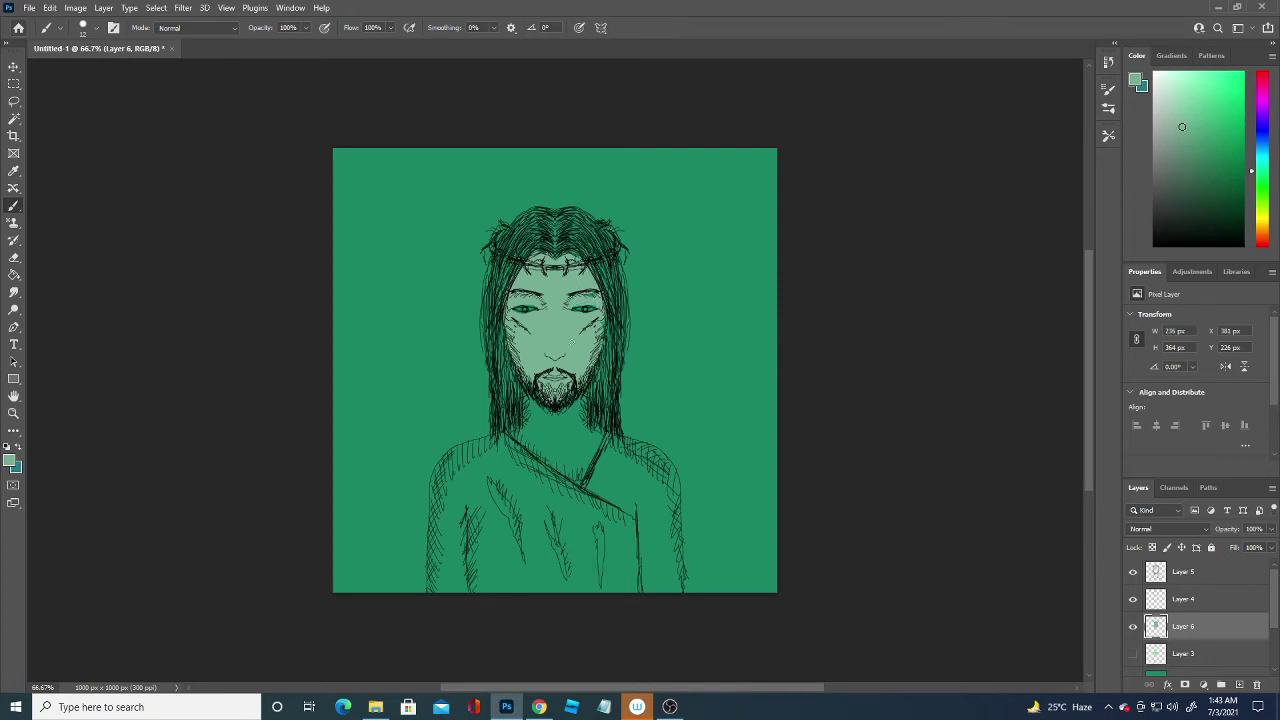
mouse_move(534, 418)
mouse_down()
mouse_move(524, 396)
mouse_move(516, 428)
mouse_move(550, 460)
mouse_move(546, 410)
mouse_move(558, 440)
mouse_move(580, 400)
mouse_move(584, 448)
mouse_move(555, 474)
mouse_move(586, 476)
mouse_move(593, 458)
mouse_up()
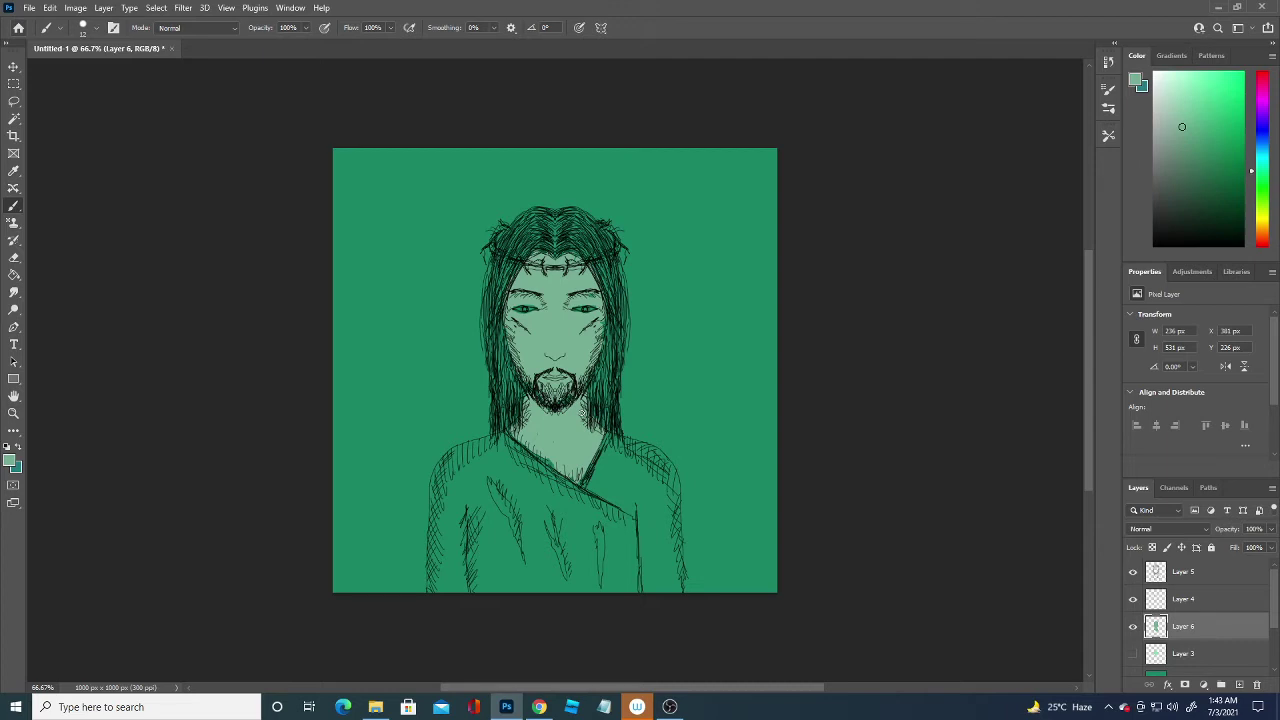
Set the foreground colour to the muted green 56895e
click(13, 462)
click(225, 502)
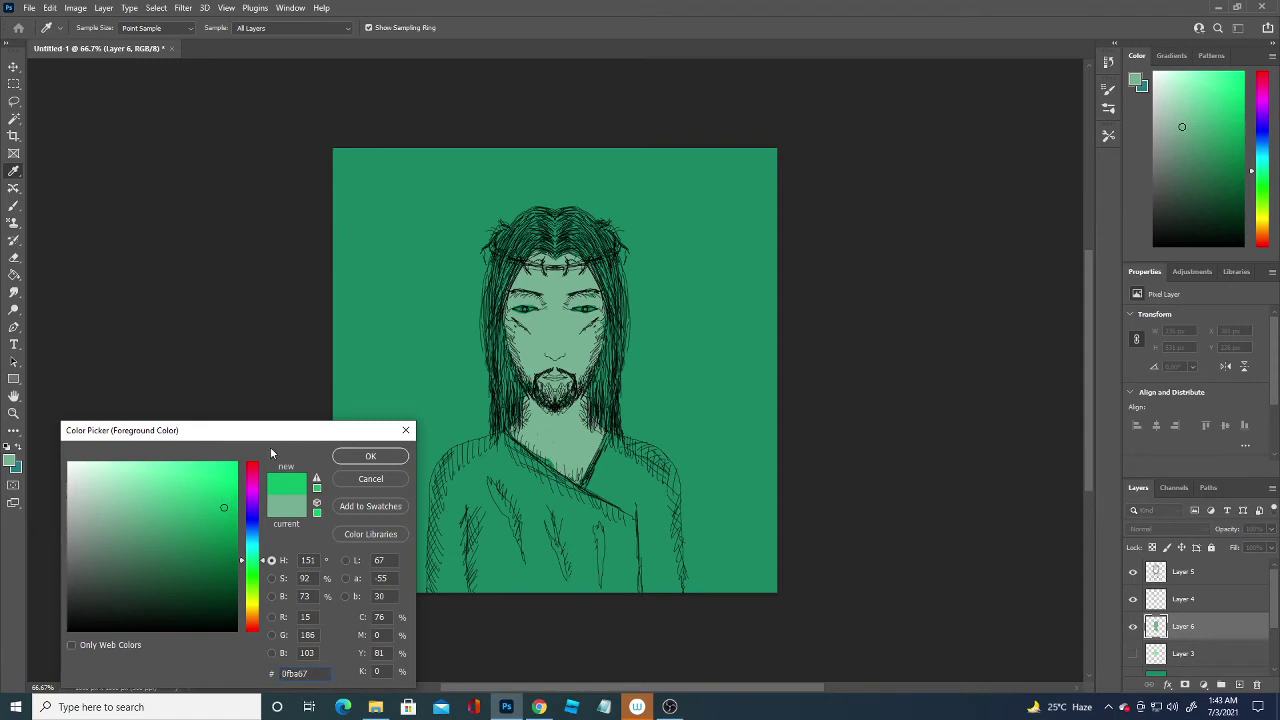
drag(224, 508, 201, 494)
drag(254, 565, 250, 537)
click(252, 570)
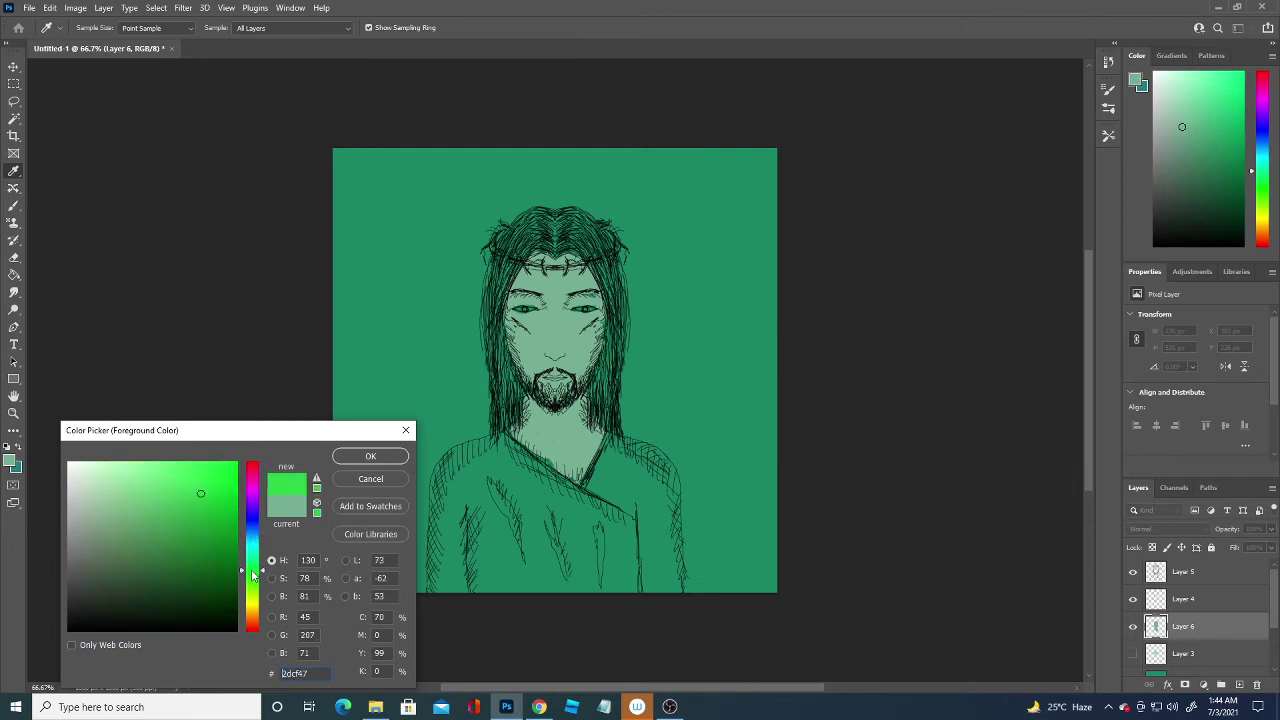
click(174, 478)
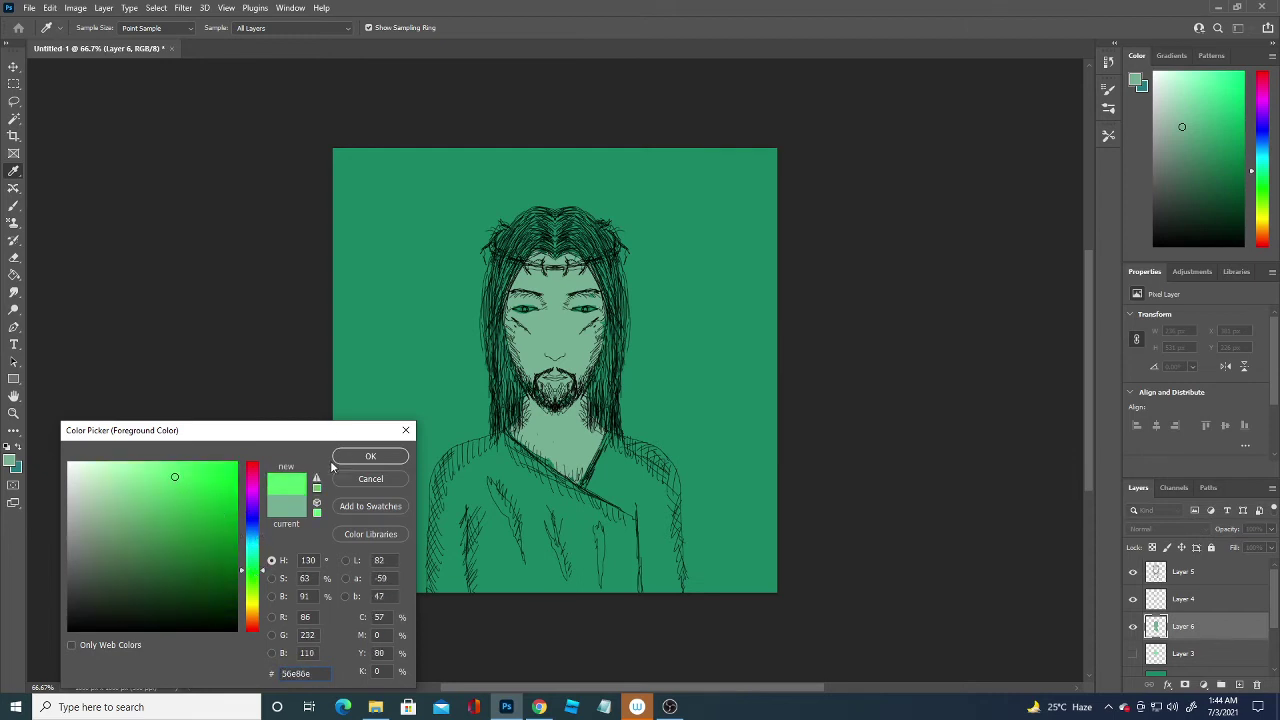
click(183, 504)
click(141, 491)
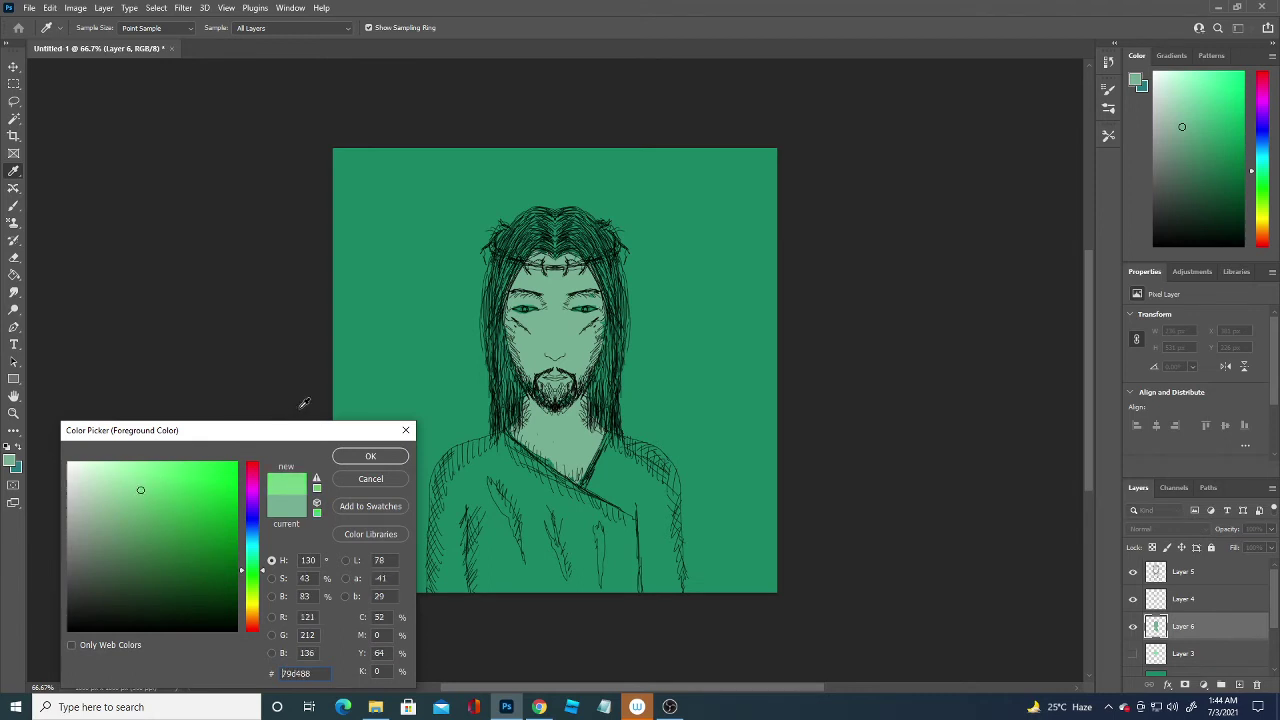
click(130, 540)
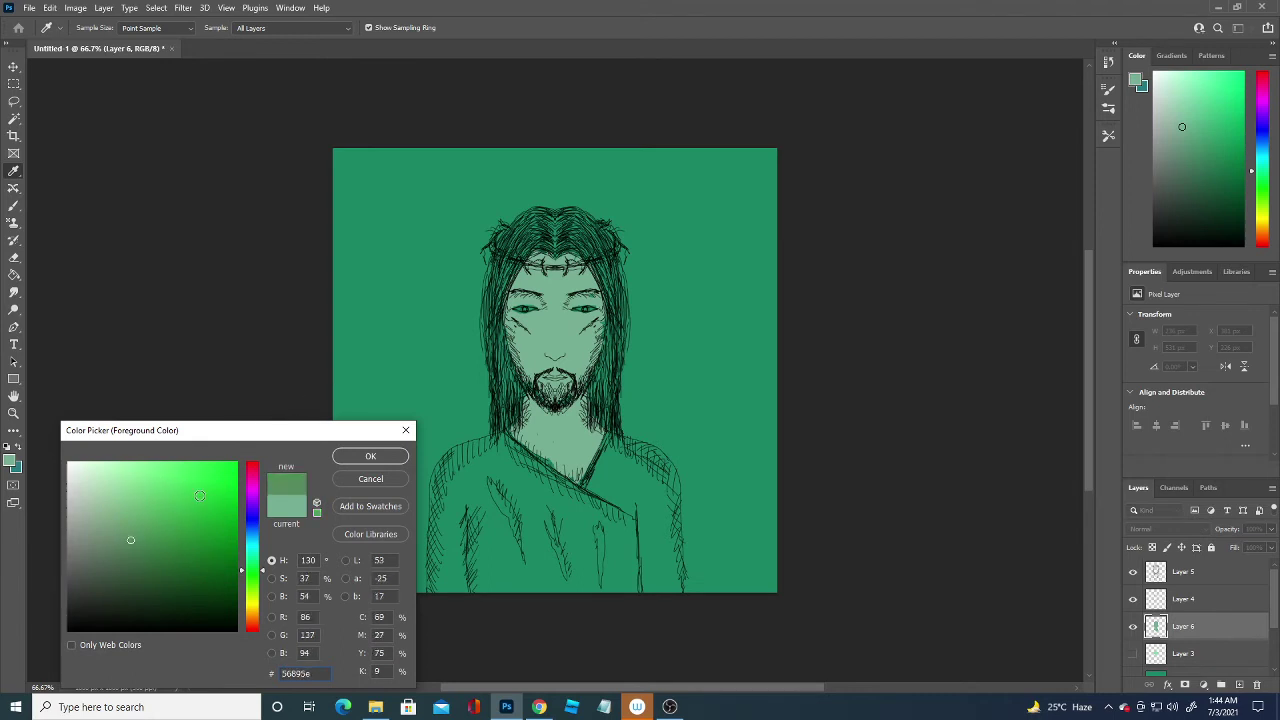
click(370, 456)
Paint over the whole face, beard area and neck on Layer 6 with the muted green, including the eyes
key(b)
mouse_move(530, 380)
mouse_down()
mouse_move(511, 318)
mouse_move(543, 360)
mouse_move(563, 338)
mouse_move(572, 362)
mouse_move(586, 345)
mouse_move(598, 352)
mouse_move(548, 438)
mouse_move(524, 398)
mouse_move(555, 445)
mouse_move(582, 400)
mouse_move(594, 444)
mouse_move(520, 428)
mouse_move(514, 450)
mouse_move(575, 466)
mouse_move(596, 442)
mouse_up()
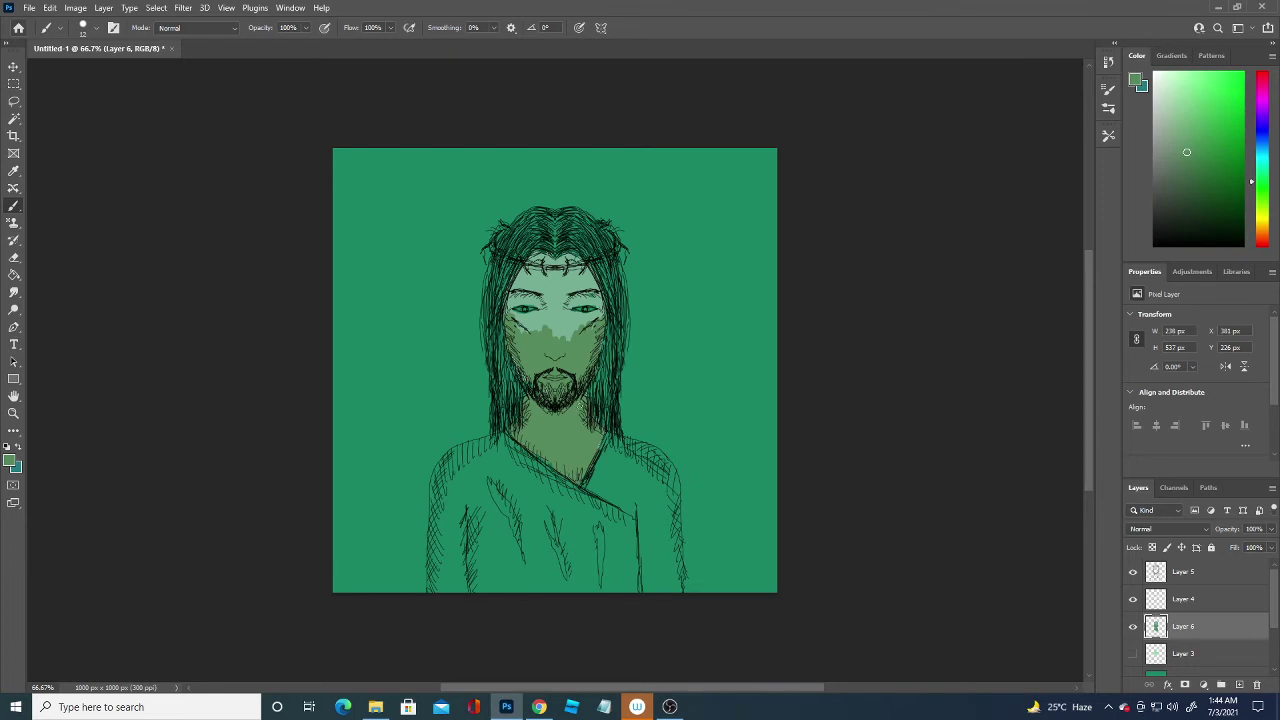
mouse_move(518, 316)
mouse_down()
mouse_move(512, 298)
mouse_move(526, 310)
mouse_move(530, 290)
mouse_move(534, 335)
mouse_move(550, 300)
mouse_move(569, 343)
mouse_move(556, 256)
mouse_move(582, 318)
mouse_move(598, 290)
mouse_move(583, 280)
mouse_up()
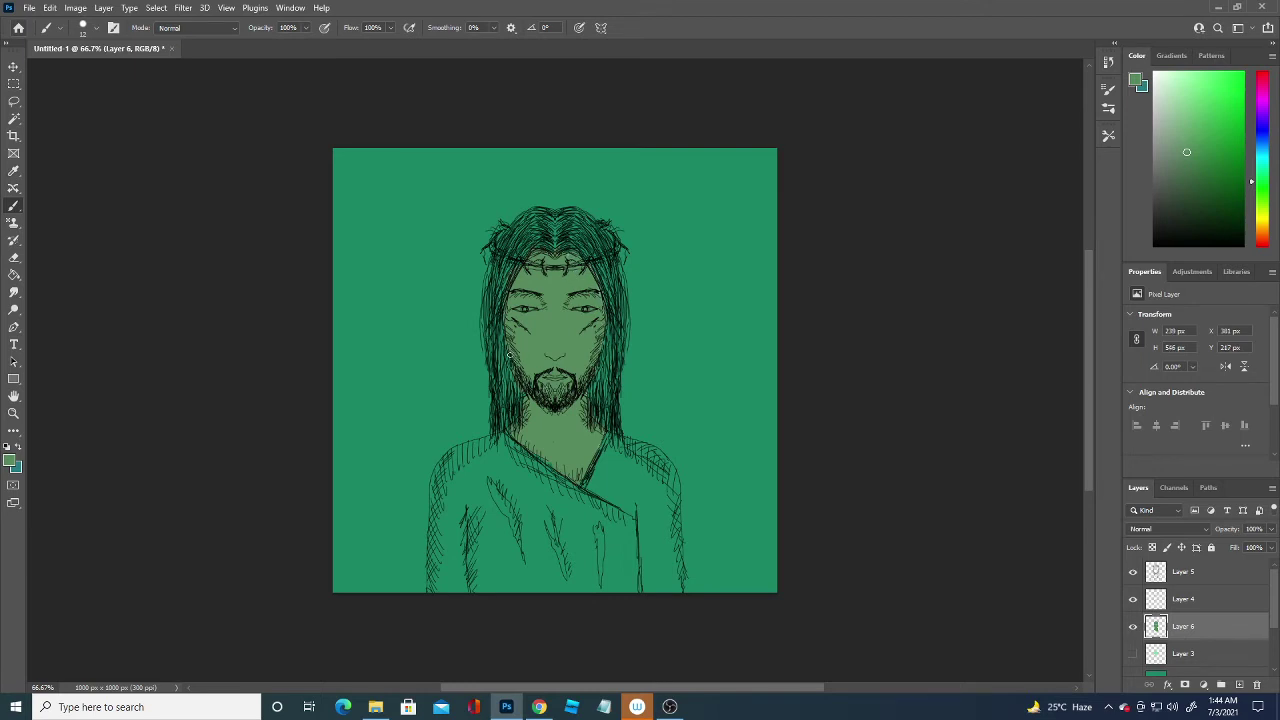
Add a new layer above Layer 6 and prepare a white 1 px Hard Round brush for it
click(10, 461)
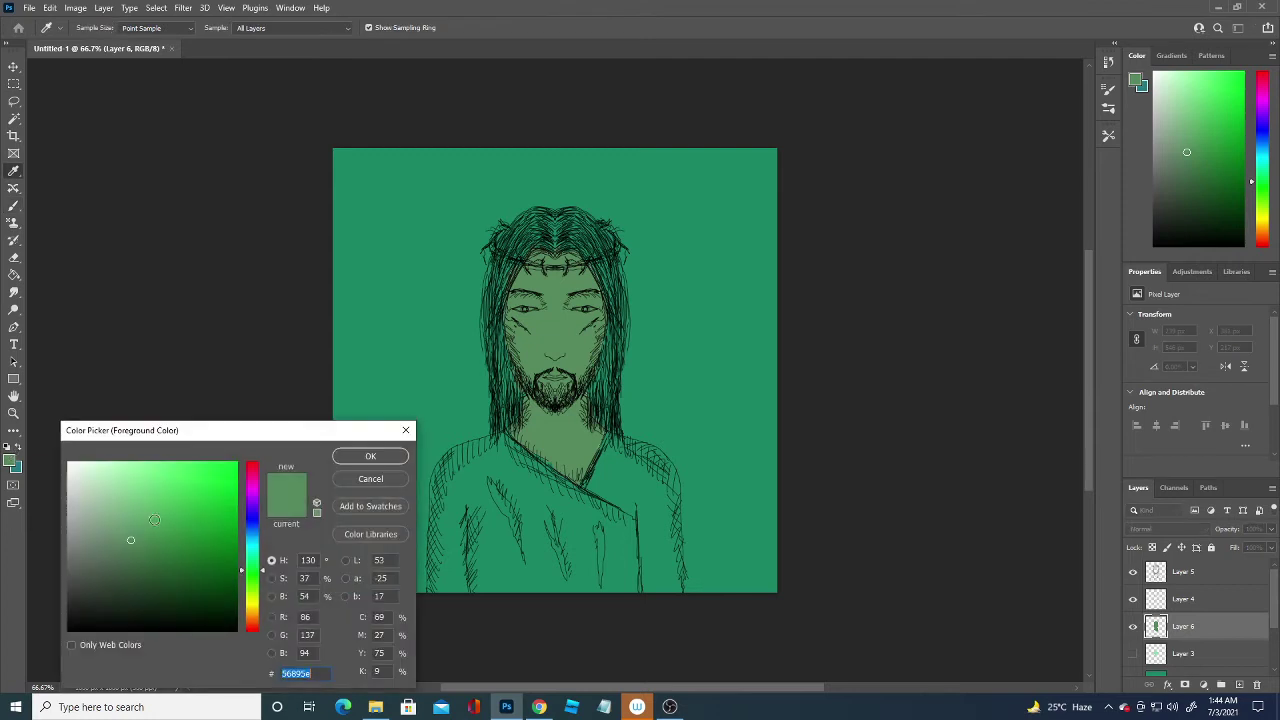
click(69, 463)
click(372, 457)
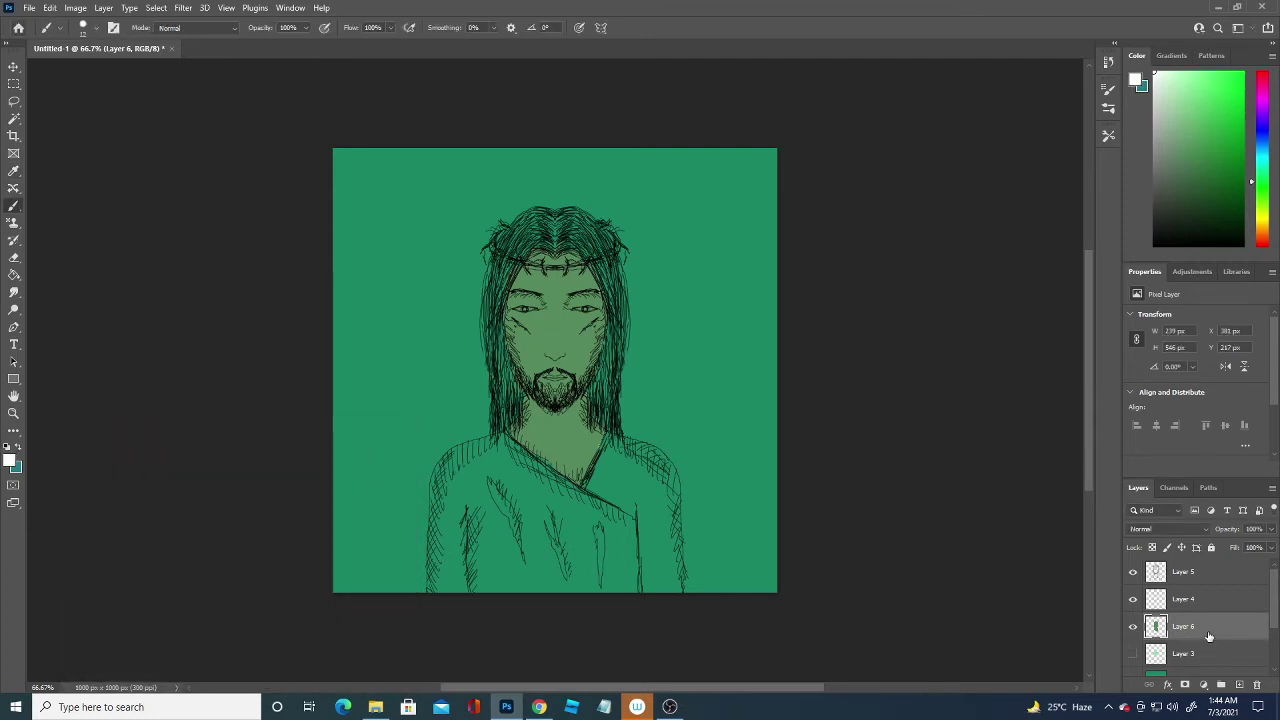
click(1240, 683)
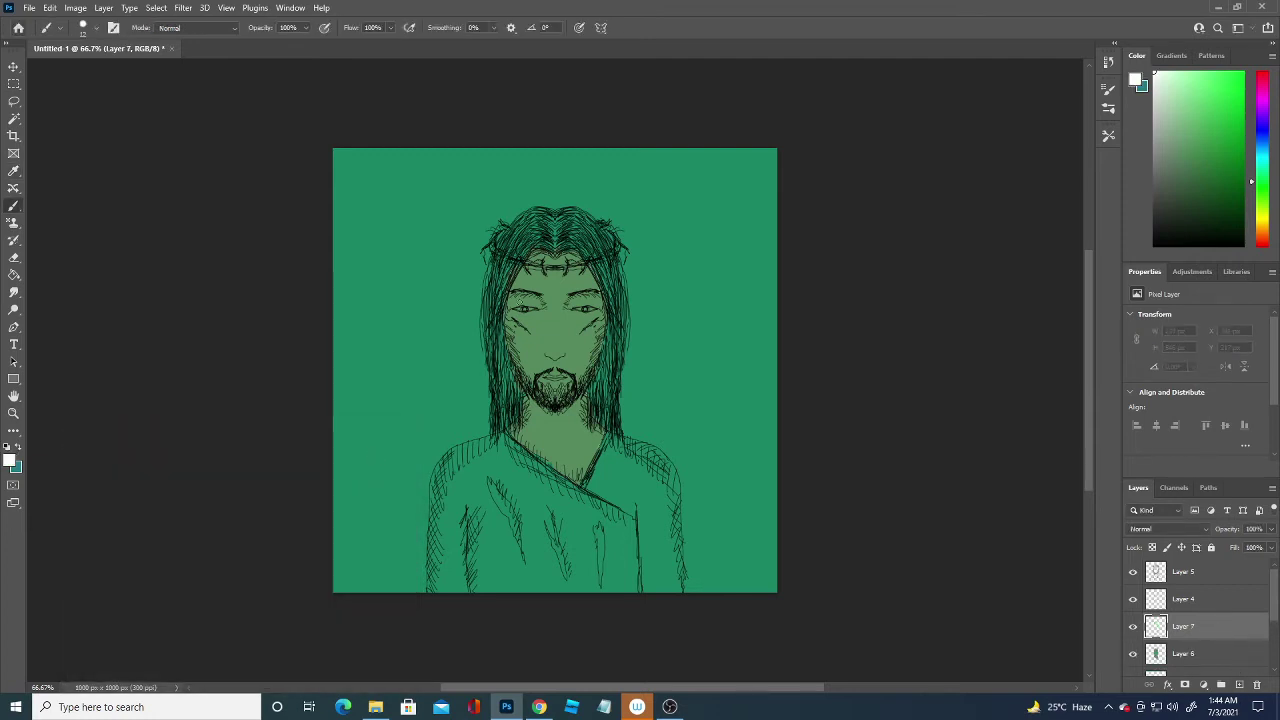
click(97, 29)
drag(84, 70, 74, 74)
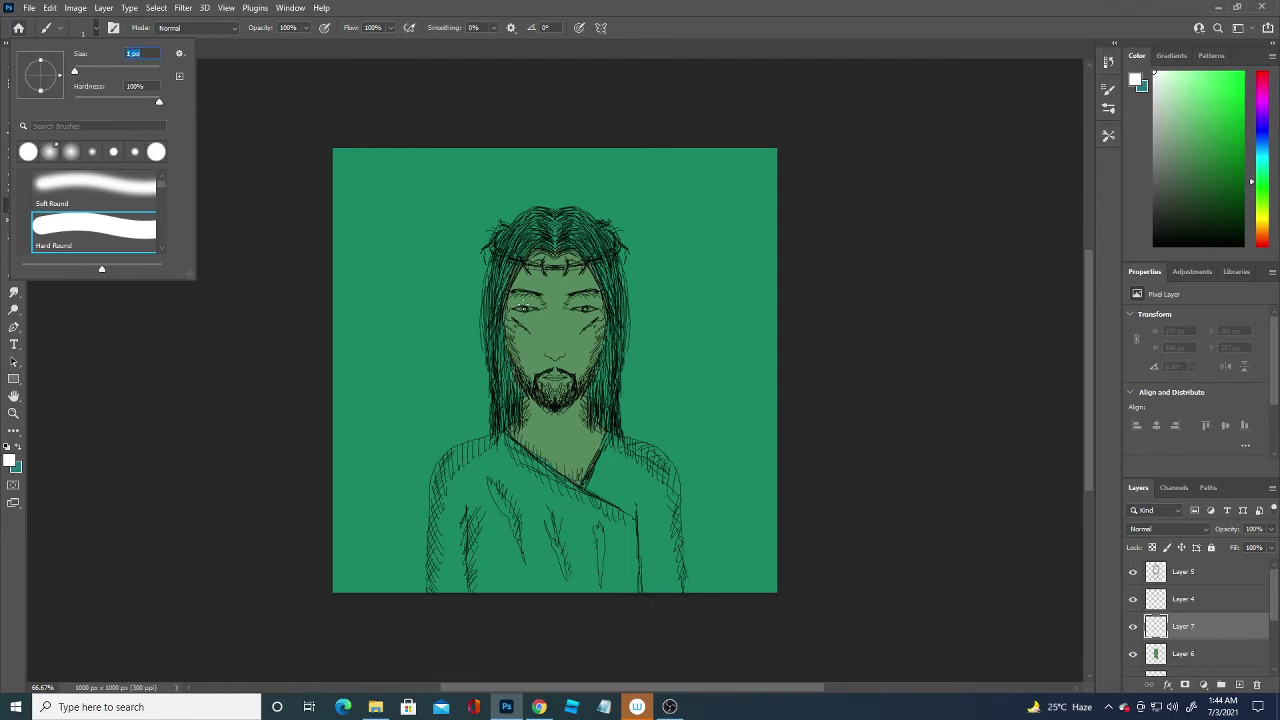
key(Return)
Paint the whites of both eyes on Layer 7, working around the pupils
key(ctrl+plus)
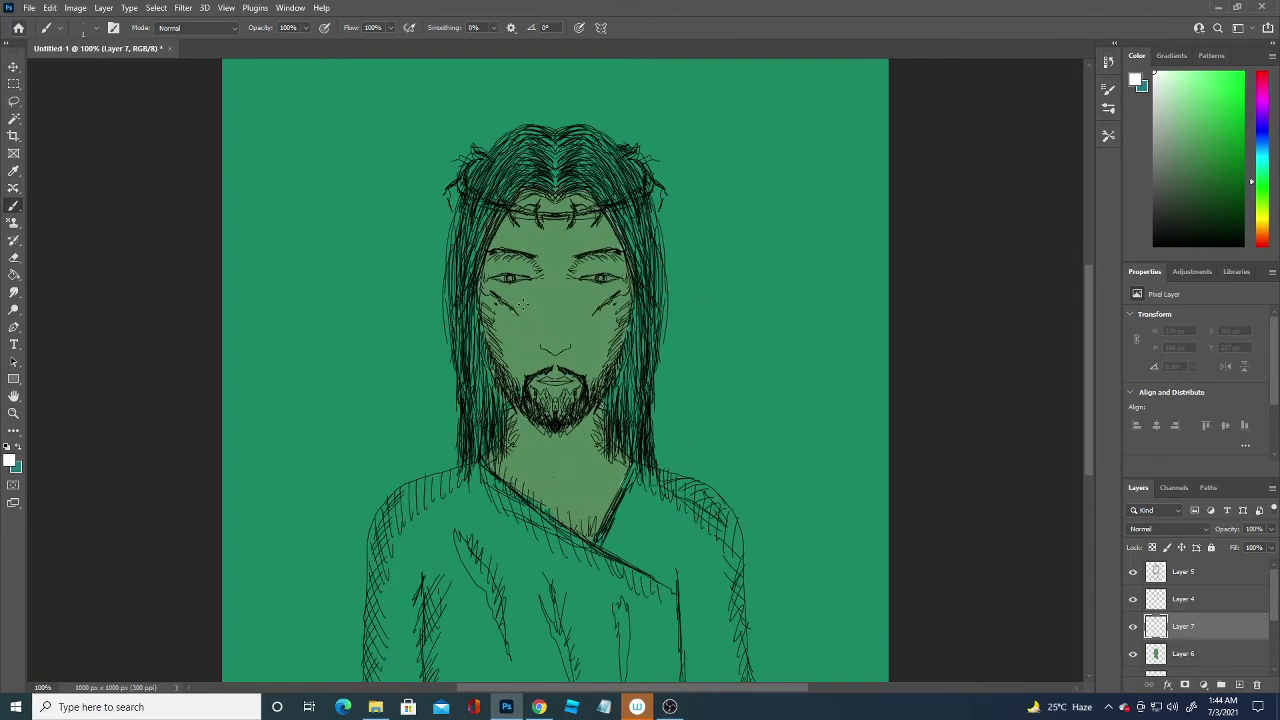
click(500, 279)
drag(496, 277, 507, 282)
drag(522, 280, 516, 278)
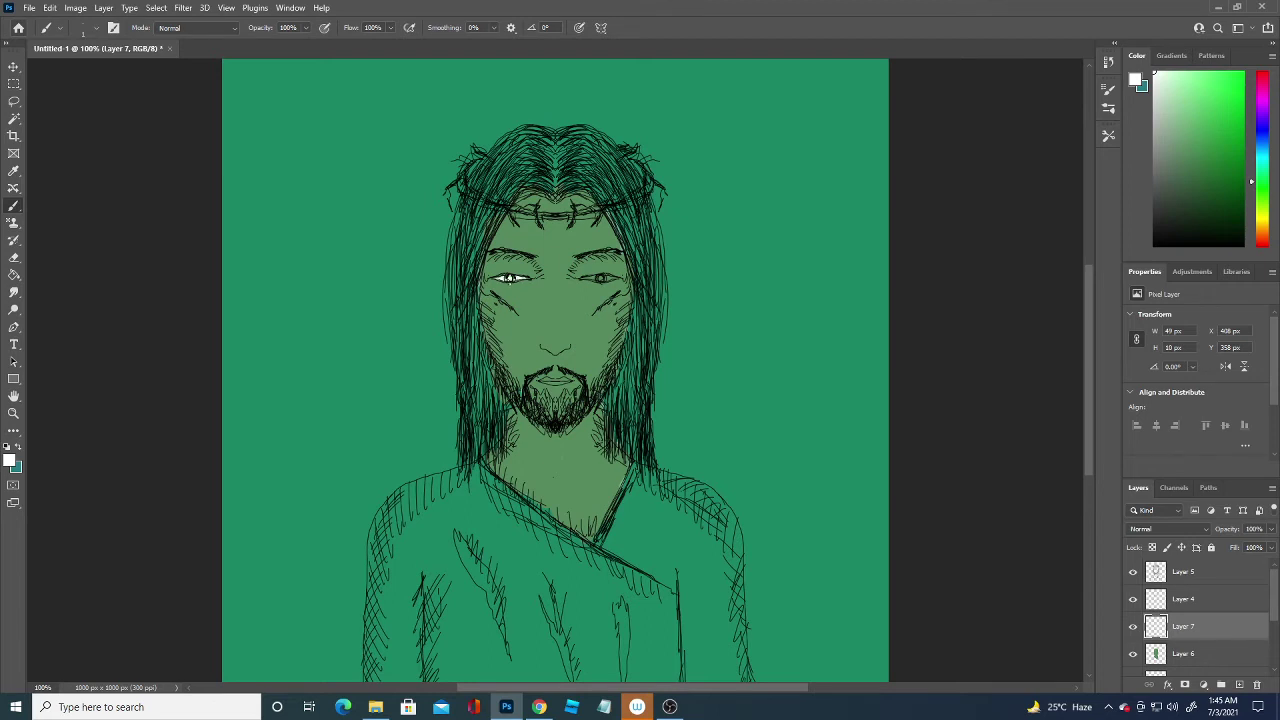
drag(597, 279, 611, 278)
drag(591, 277, 594, 279)
drag(605, 278, 608, 272)
Select Layer 2 and compare the portrait with its green background hidden and shown
scroll(1275, 617, down, 3)
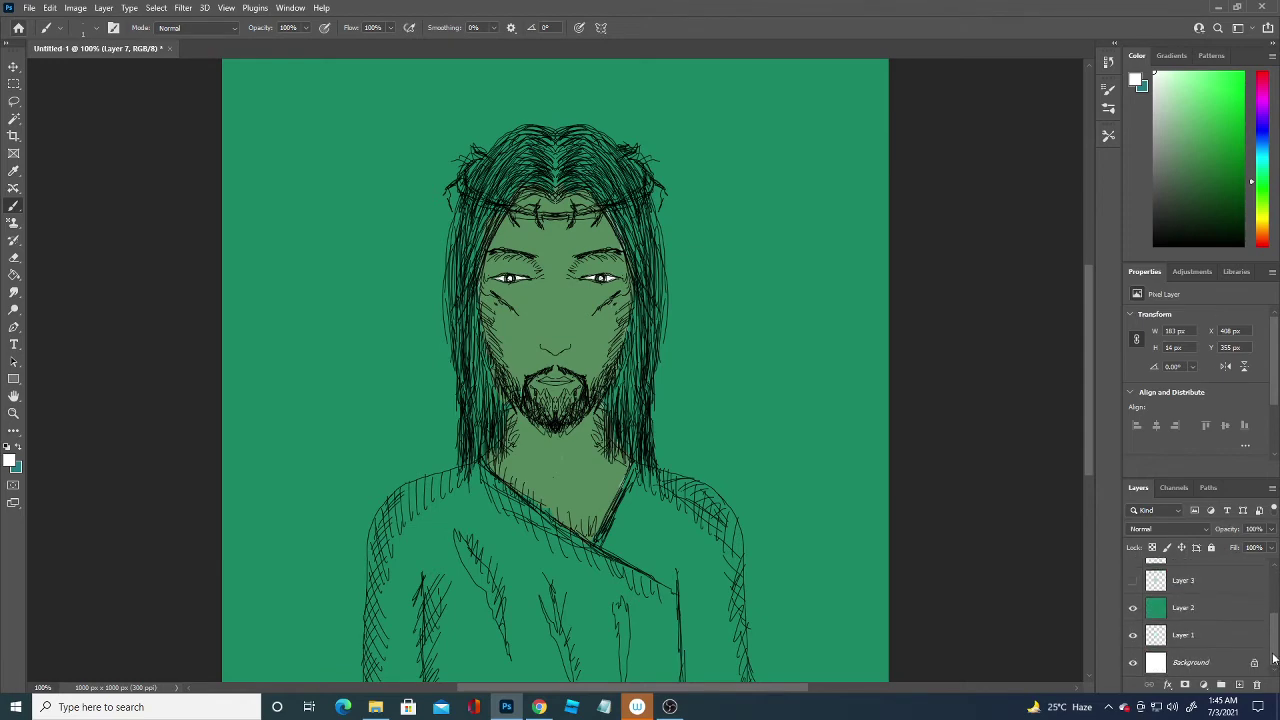
click(1194, 607)
click(1134, 608)
click(1134, 609)
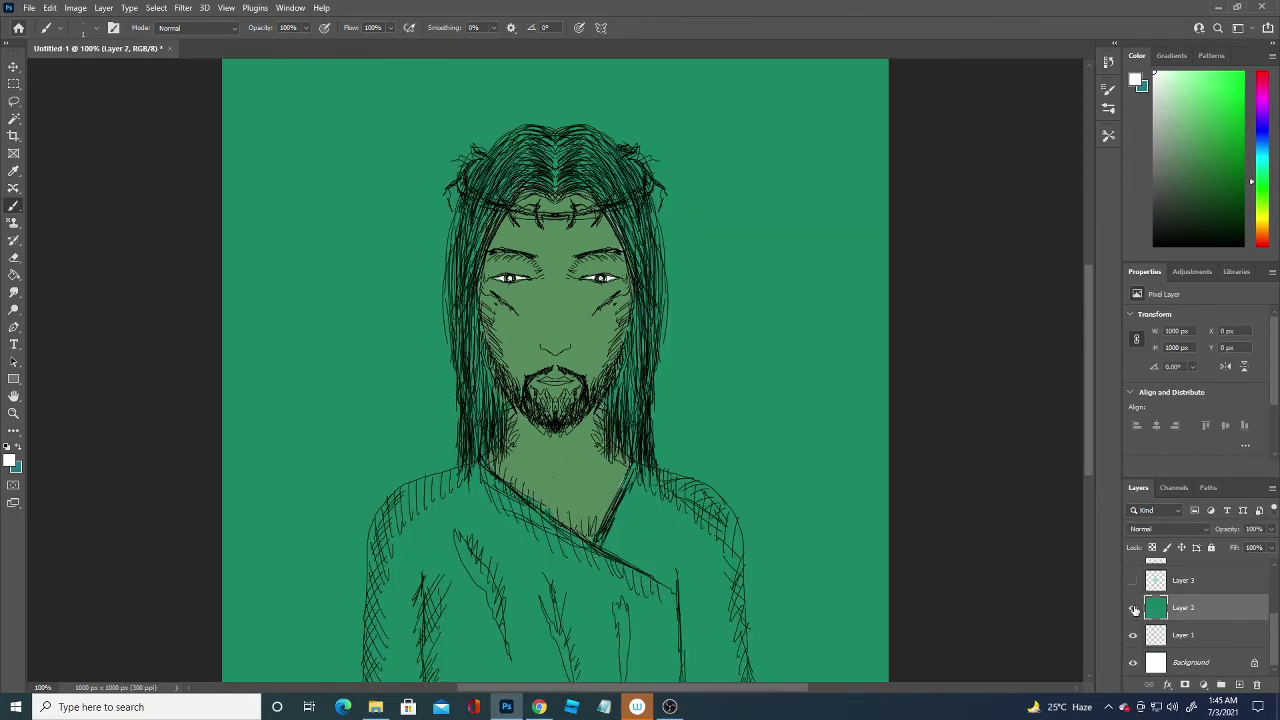
click(1133, 610)
click(1133, 610)
Fill the Layer 2 background with a dark green using the Paint Bucket
click(9, 461)
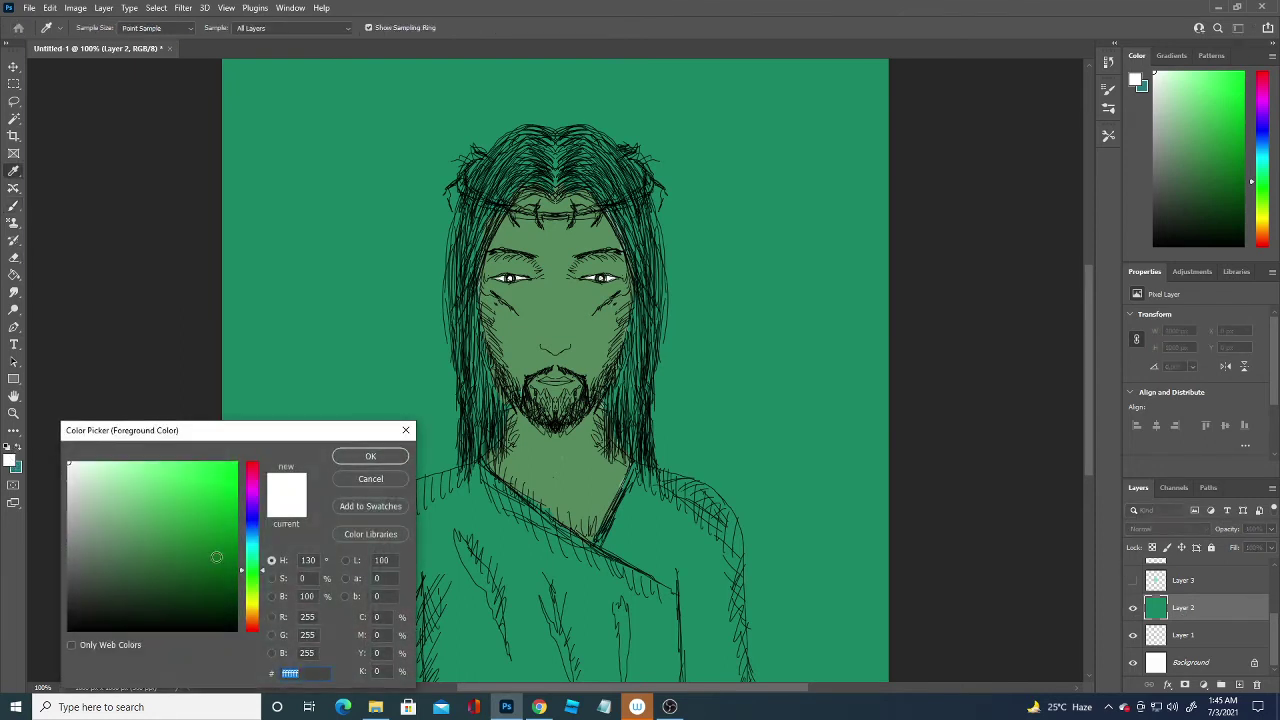
click(214, 562)
click(362, 458)
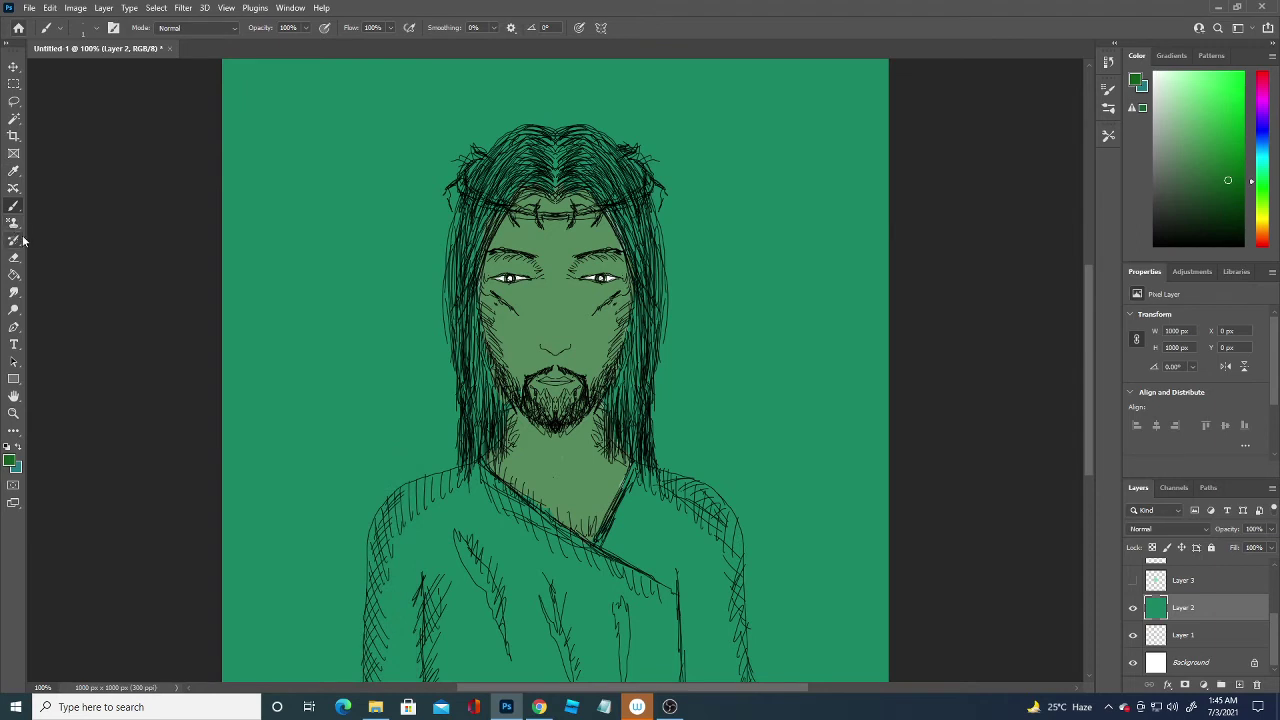
click(15, 276)
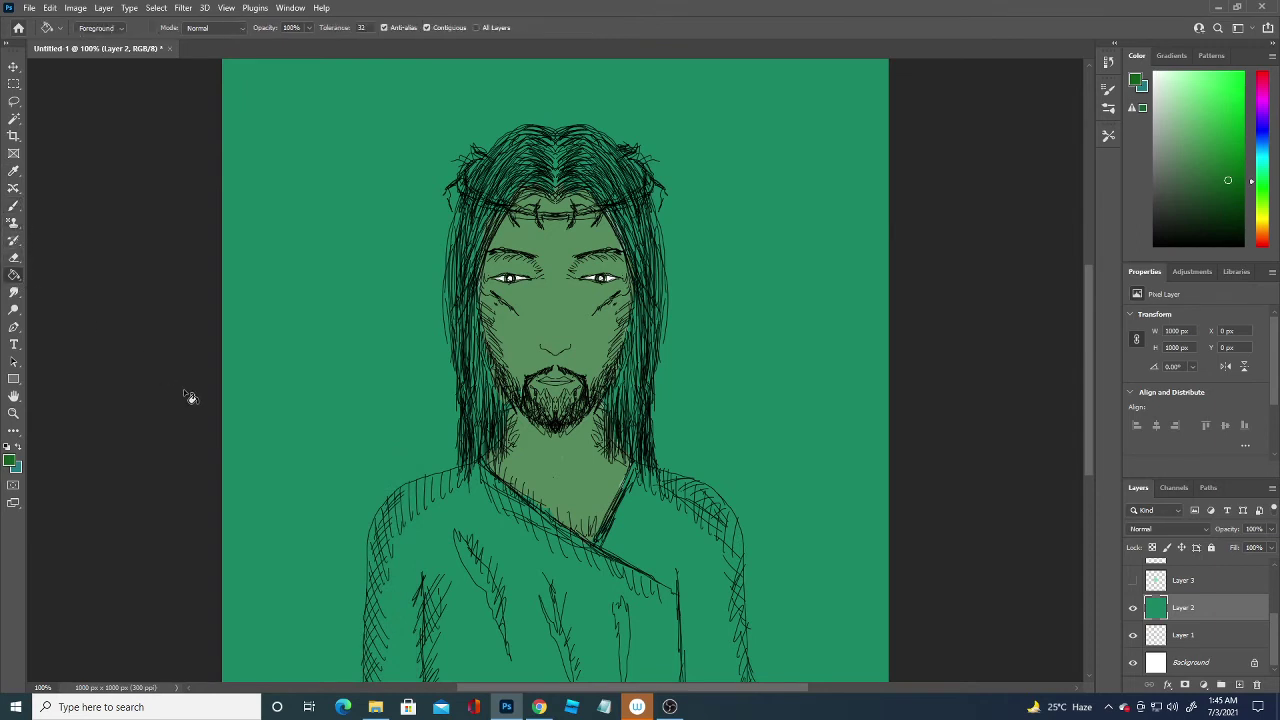
click(302, 530)
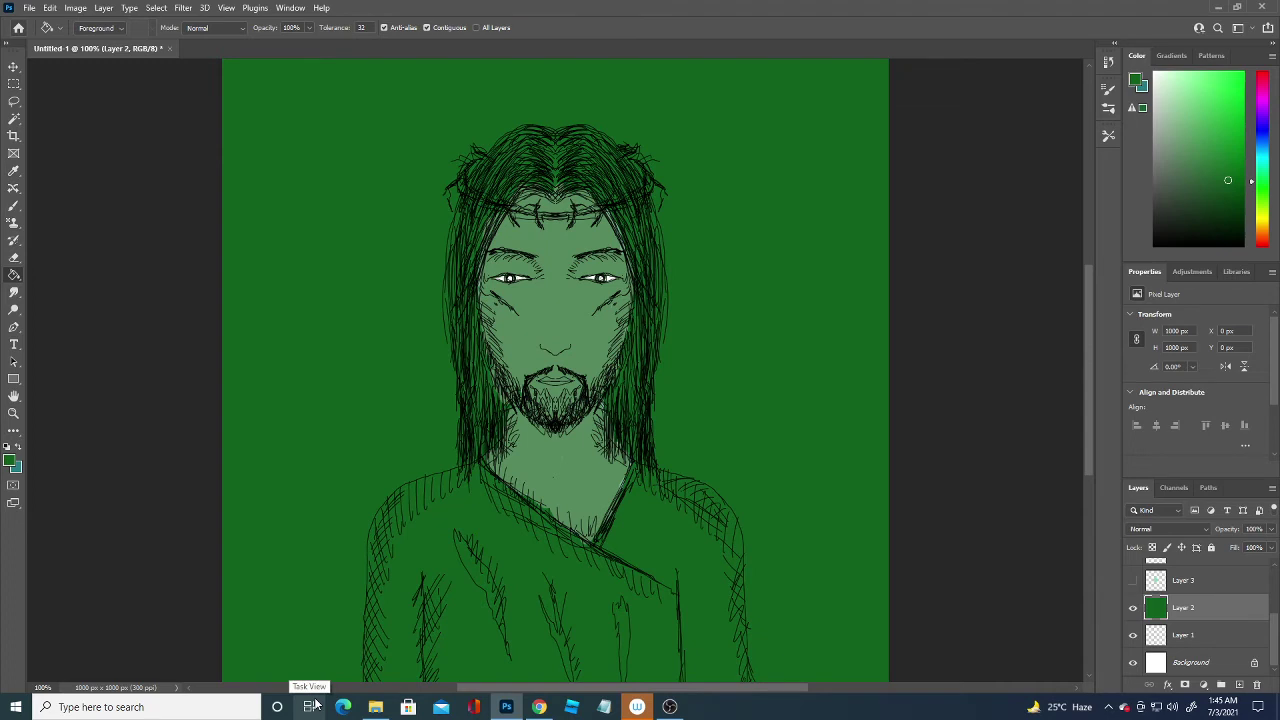
key(ctrl+minus)
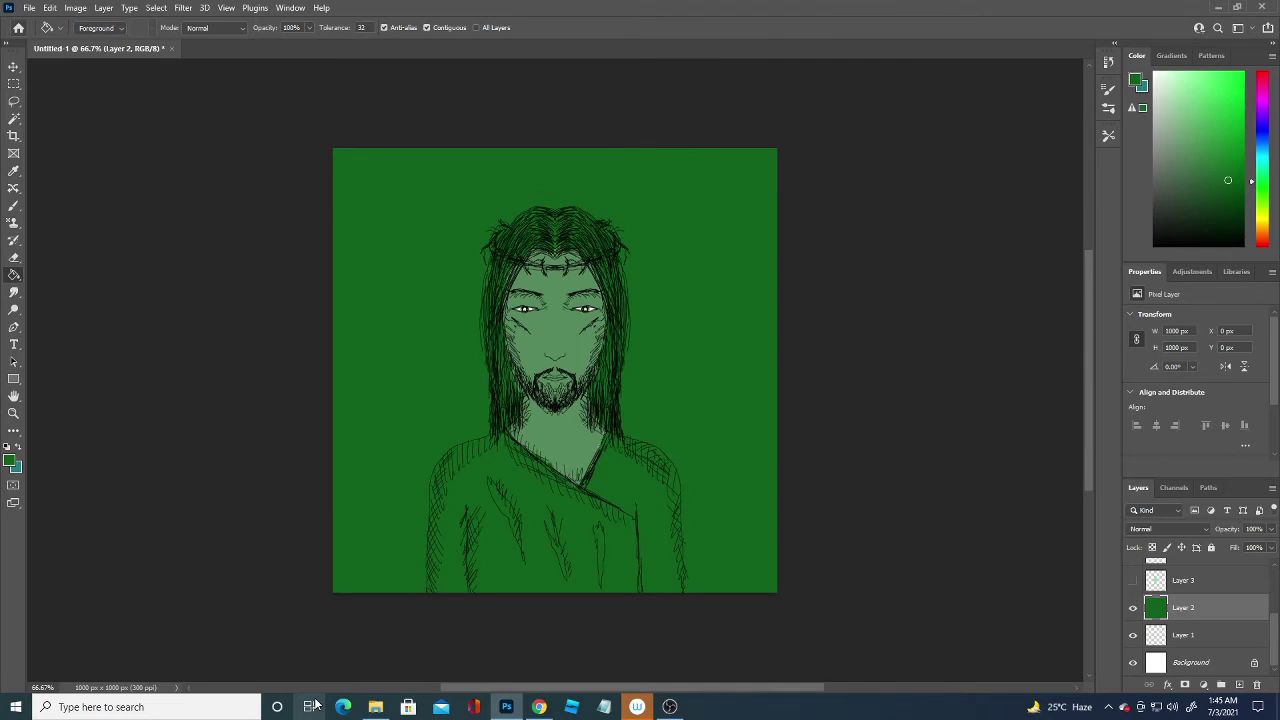
Check what the skin, eye-white and background layers contribute by hiding and showing Layers 6, 7 and 2
scroll(1274, 617, up, 2)
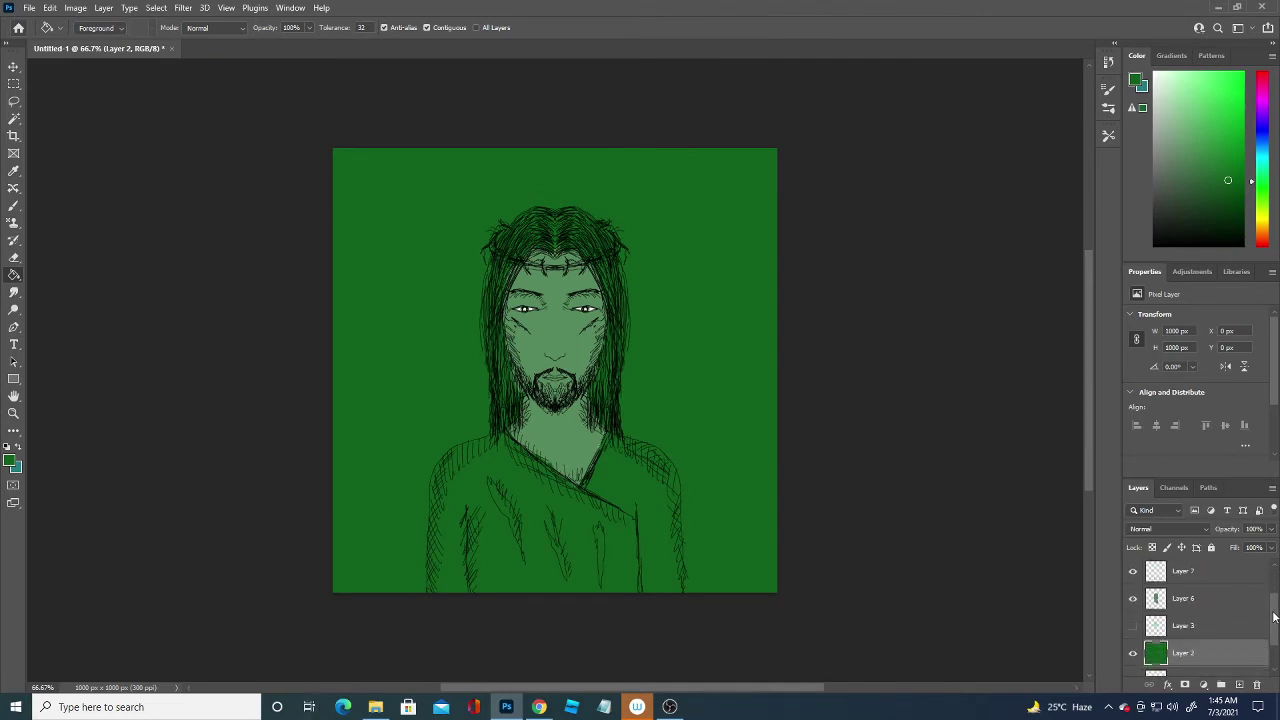
click(1133, 598)
click(1133, 598)
click(1133, 571)
click(1133, 571)
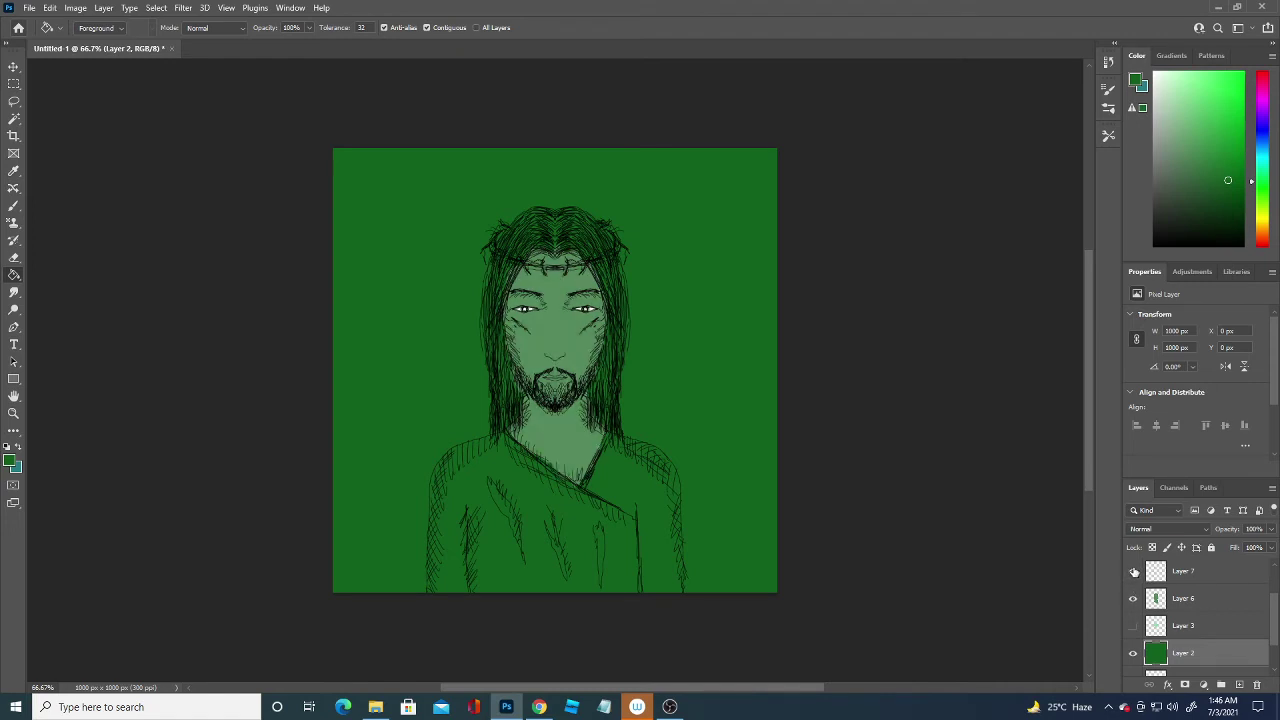
click(1133, 625)
click(1133, 653)
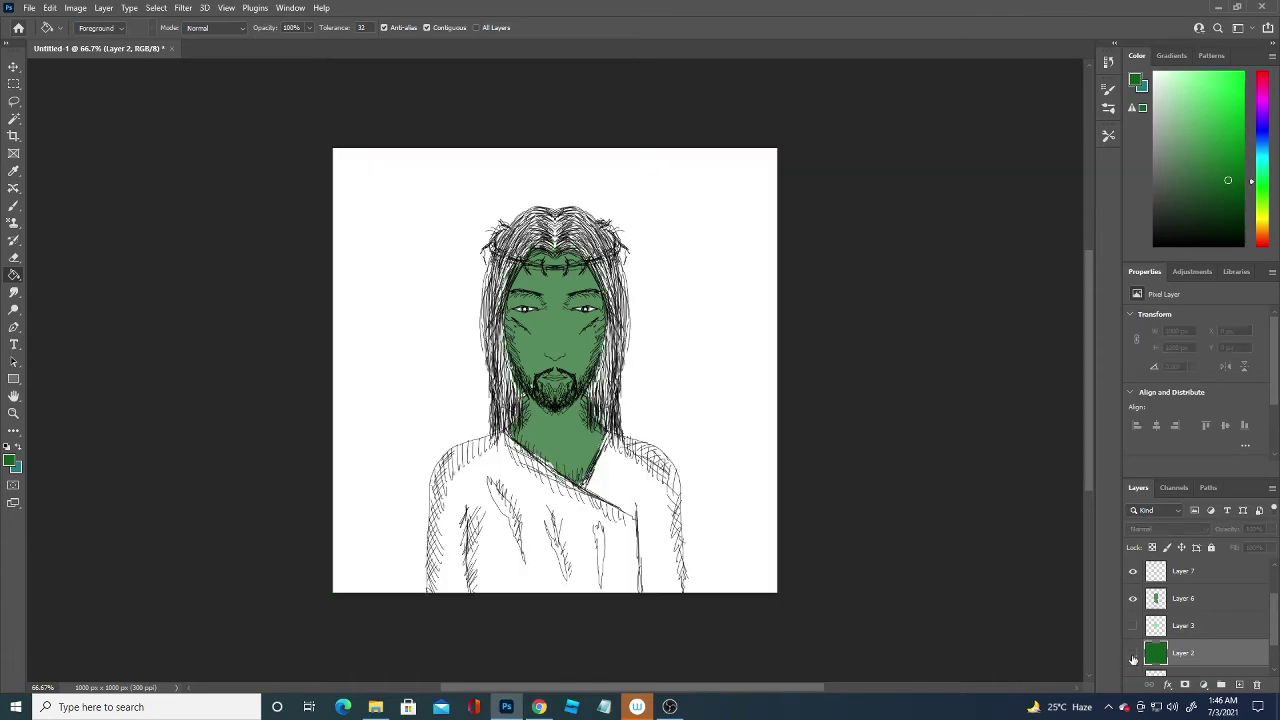
click(1133, 653)
click(1133, 653)
click(1133, 653)
click(1134, 653)
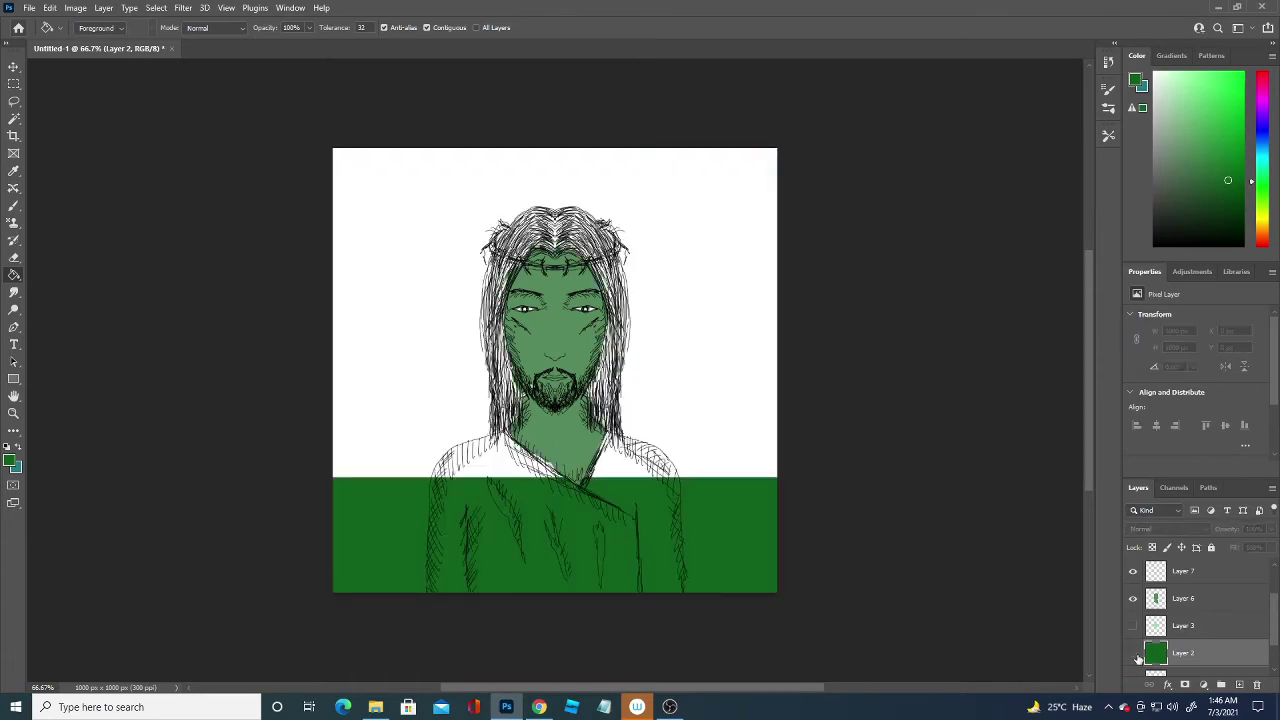
click(1134, 654)
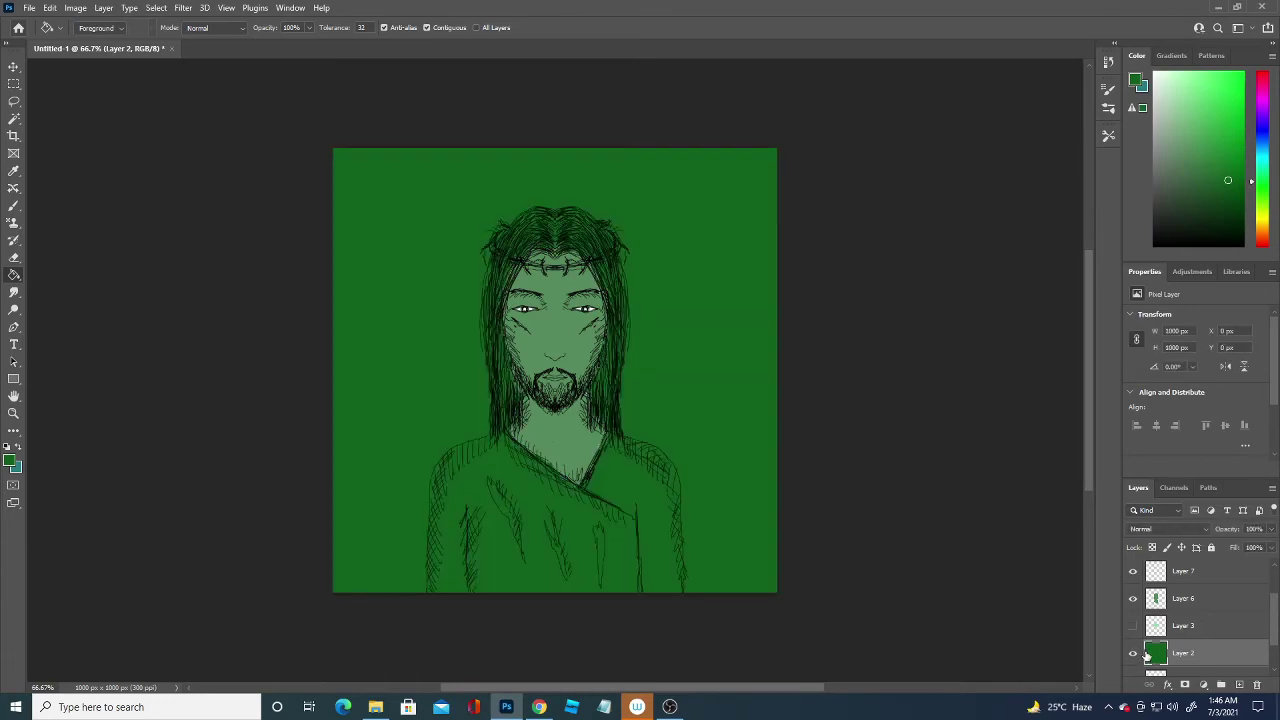
Add a new layer above Layer 3 and set the foreground colour to a pale grey-green
click(1198, 627)
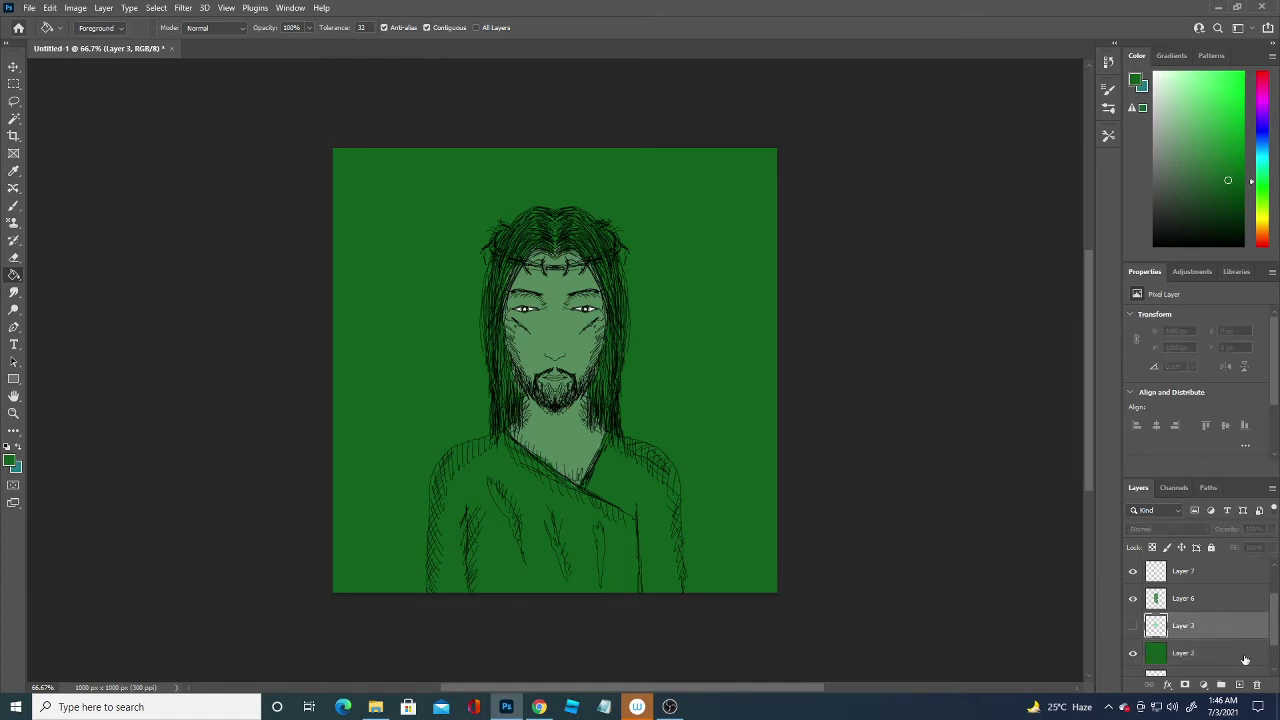
click(1239, 684)
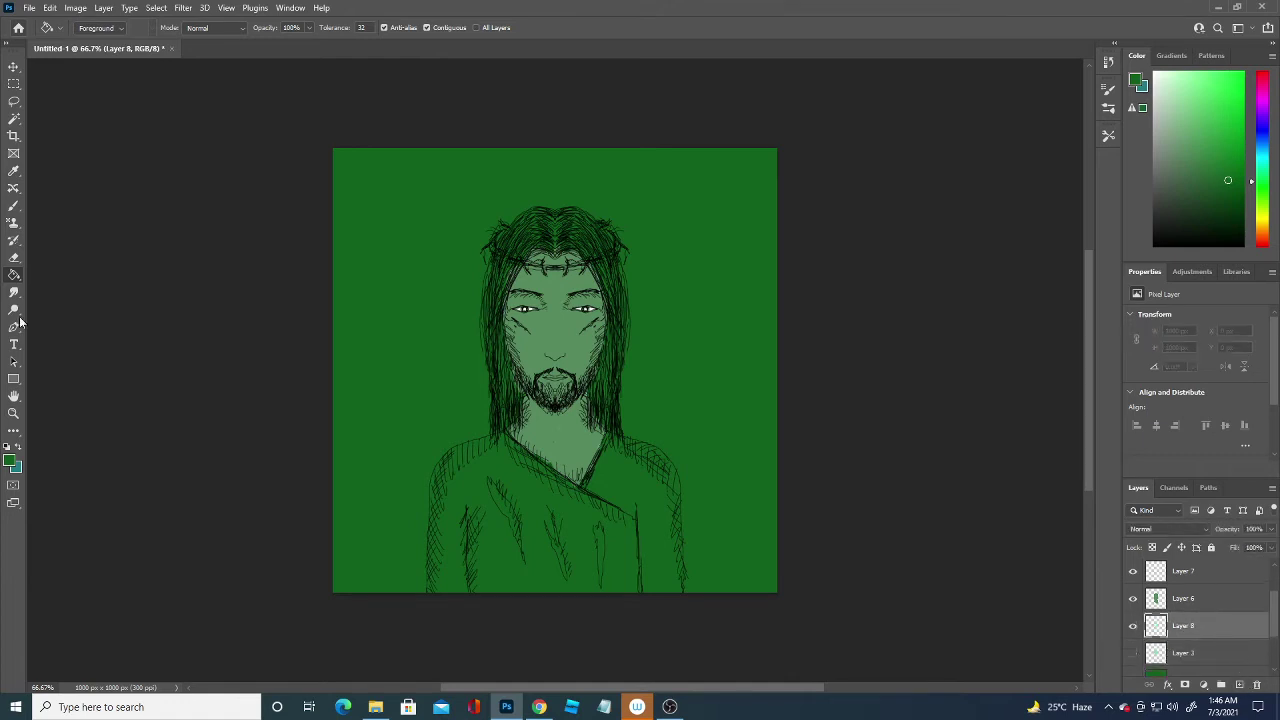
click(10, 460)
click(121, 513)
click(84, 494)
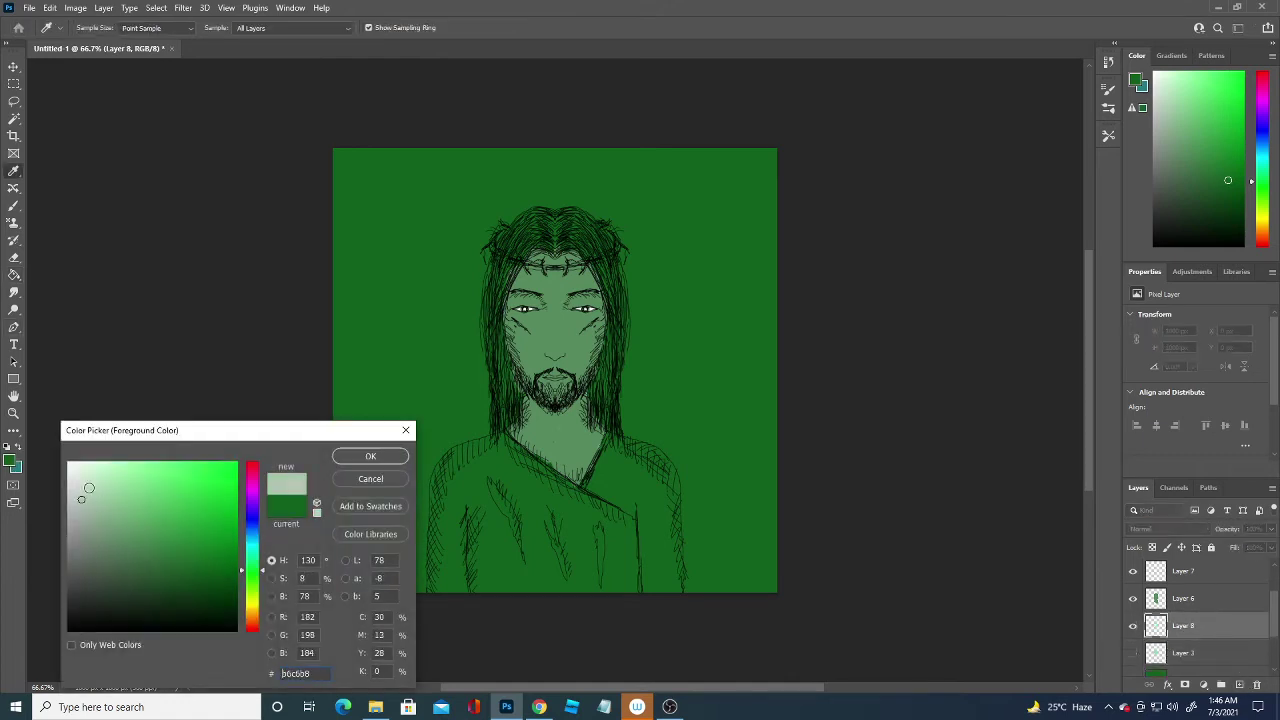
click(370, 458)
key(g)
click(455, 527)
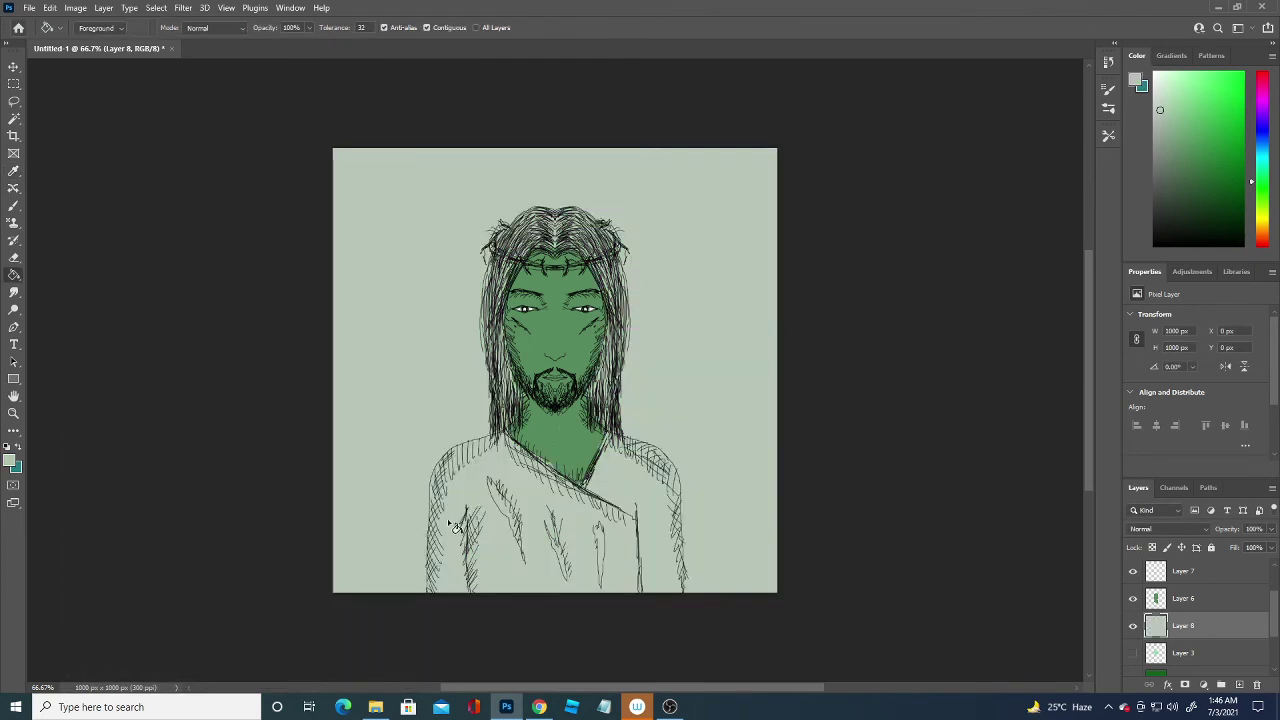
click(455, 527)
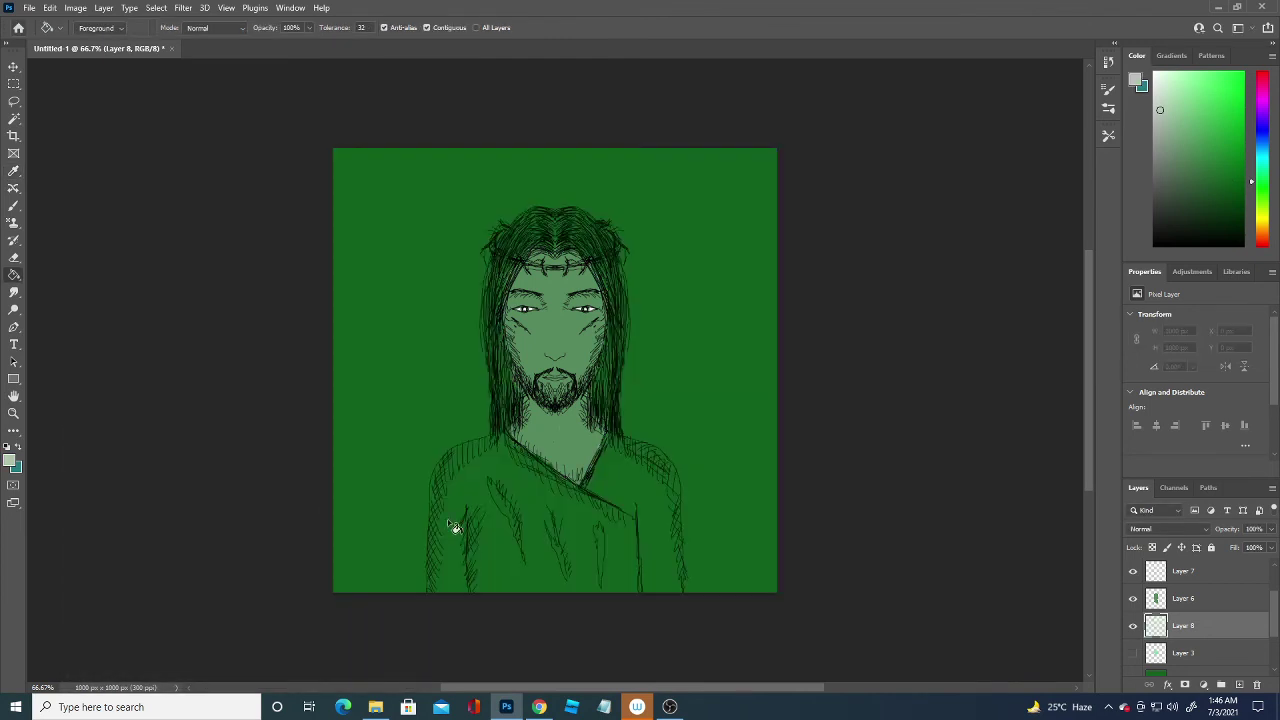
Paint the whole robe pale grey-green on Layer 8 with a 25 px Hard Round brush, up to the collar lines
click(15, 208)
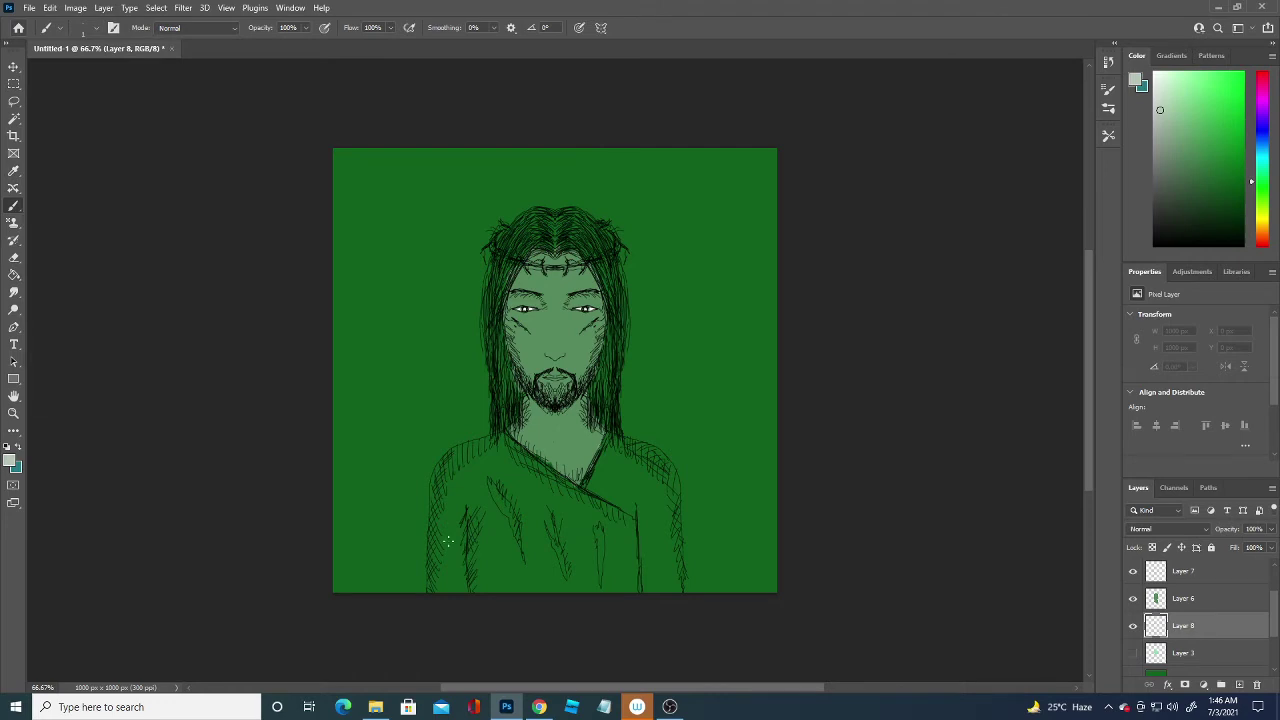
click(95, 28)
drag(75, 71, 104, 65)
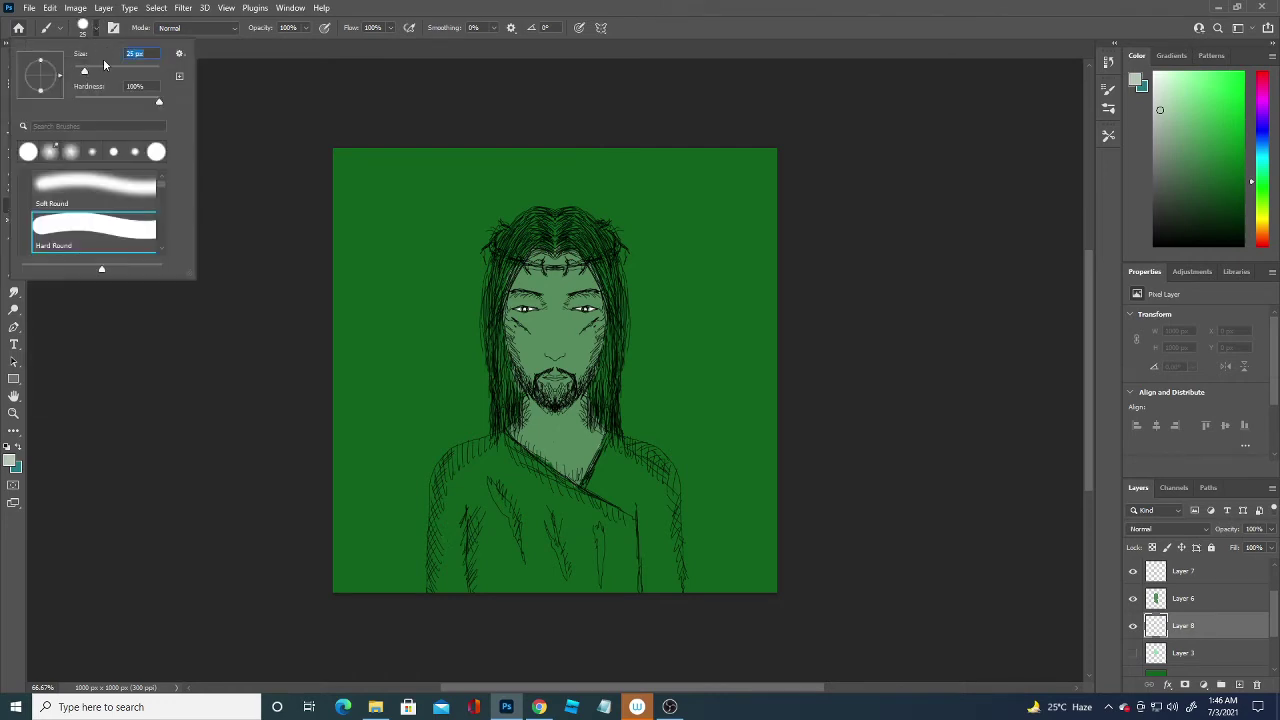
mouse_move(440, 525)
mouse_down()
mouse_move(449, 581)
mouse_move(436, 600)
mouse_move(440, 522)
mouse_move(458, 591)
mouse_move(452, 500)
mouse_move(436, 476)
mouse_move(466, 470)
mouse_move(488, 530)
mouse_move(467, 593)
mouse_move(506, 594)
mouse_move(510, 490)
mouse_move(495, 470)
mouse_move(448, 462)
mouse_move(498, 440)
mouse_move(450, 462)
mouse_move(433, 500)
mouse_move(432, 590)
mouse_move(435, 545)
mouse_up()
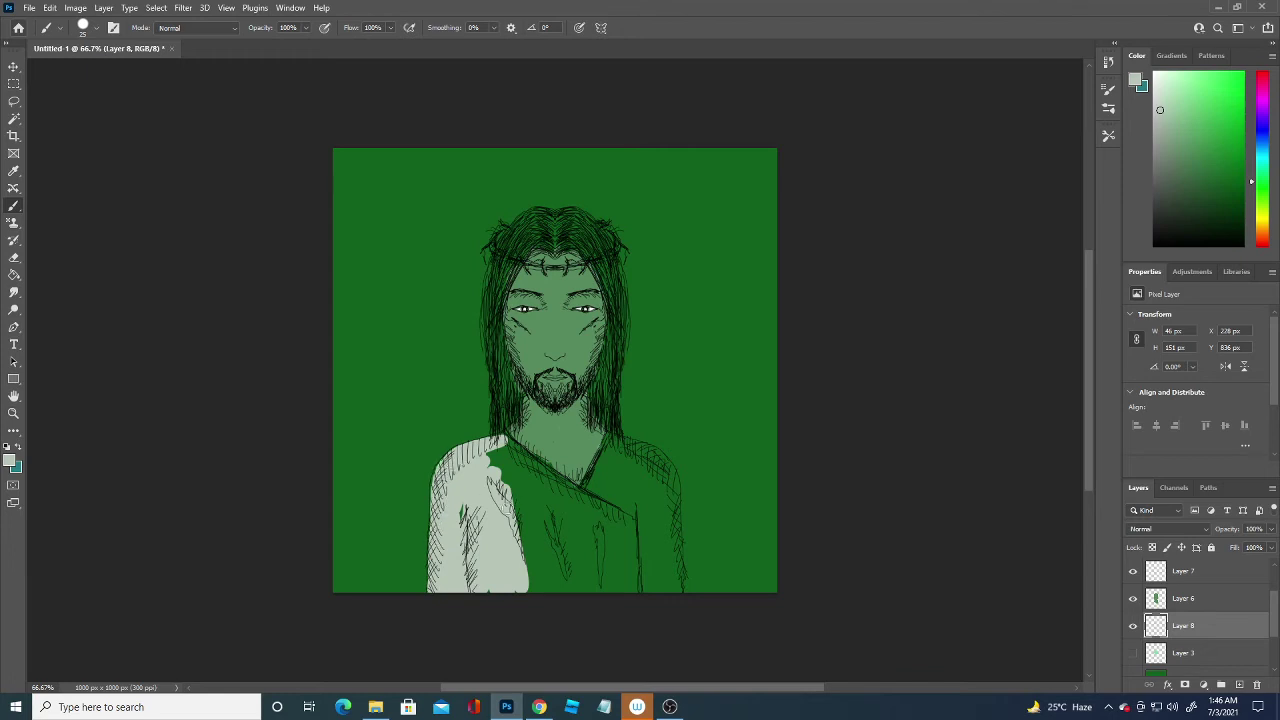
mouse_move(505, 500)
mouse_down()
mouse_move(550, 585)
mouse_move(521, 546)
mouse_move(490, 590)
mouse_move(570, 540)
mouse_move(500, 458)
mouse_move(533, 523)
mouse_move(590, 575)
mouse_move(583, 594)
mouse_move(607, 508)
mouse_move(626, 560)
mouse_move(664, 510)
mouse_move(668, 591)
mouse_move(675, 575)
mouse_move(677, 586)
mouse_move(670, 475)
mouse_move(645, 447)
mouse_move(608, 445)
mouse_move(580, 515)
mouse_move(620, 460)
mouse_move(635, 500)
mouse_move(648, 490)
mouse_move(660, 503)
mouse_move(632, 456)
mouse_move(652, 466)
mouse_move(611, 438)
mouse_move(575, 516)
mouse_up()
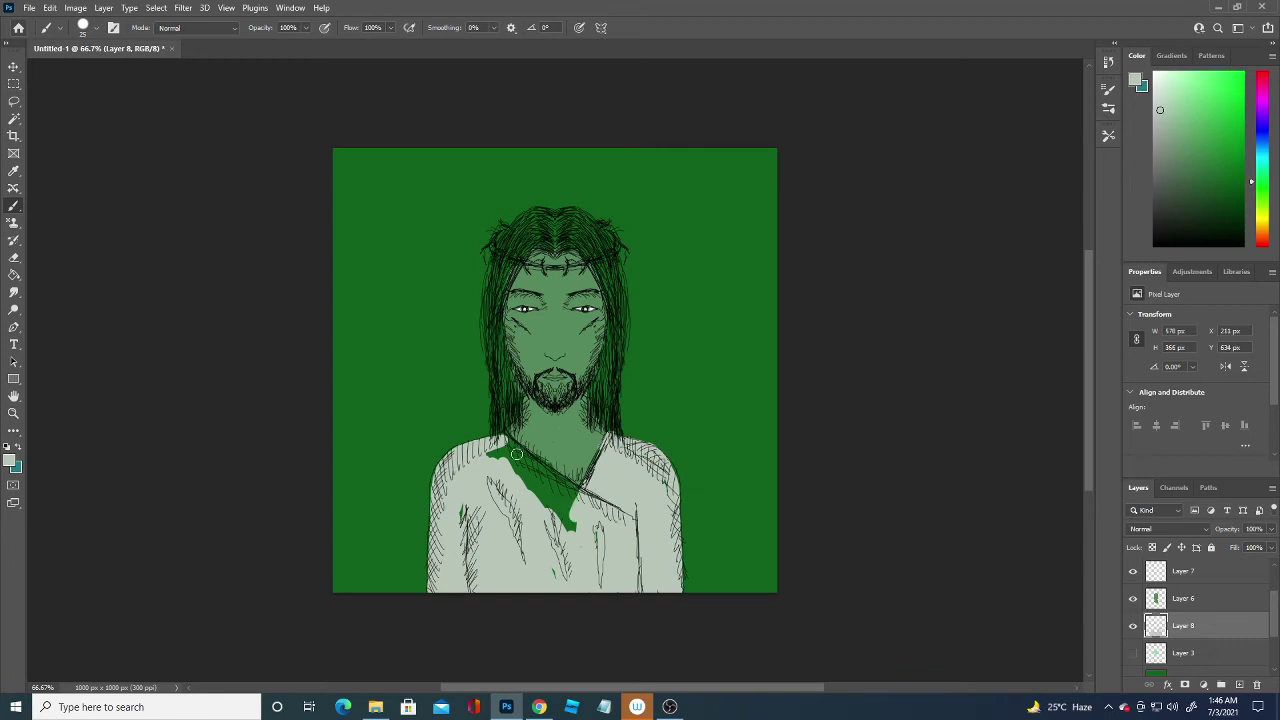
mouse_move(516, 455)
mouse_down()
mouse_move(500, 472)
mouse_move(495, 460)
mouse_move(520, 470)
mouse_move(505, 445)
mouse_move(578, 492)
mouse_move(538, 483)
mouse_move(583, 523)
mouse_up()
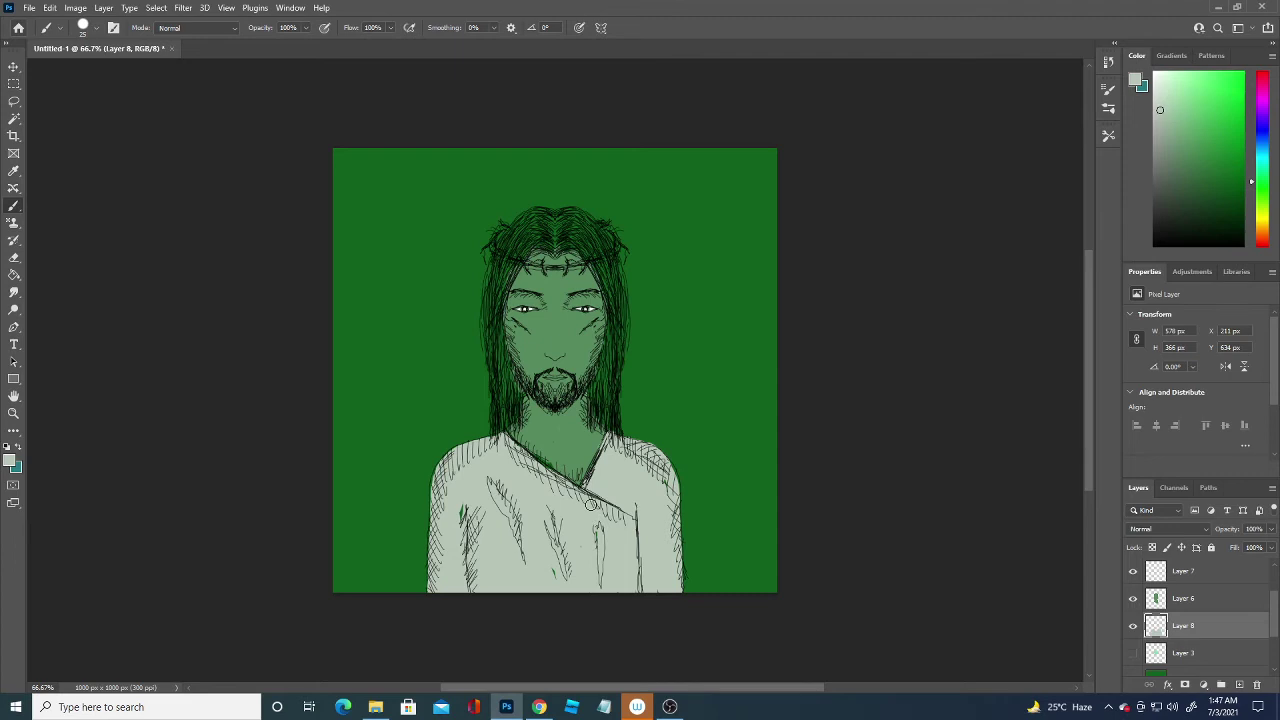
Add a layer above Layer 8 and draw black hair strokes beside the face with a 1 px brush
key(i)
click(9, 460)
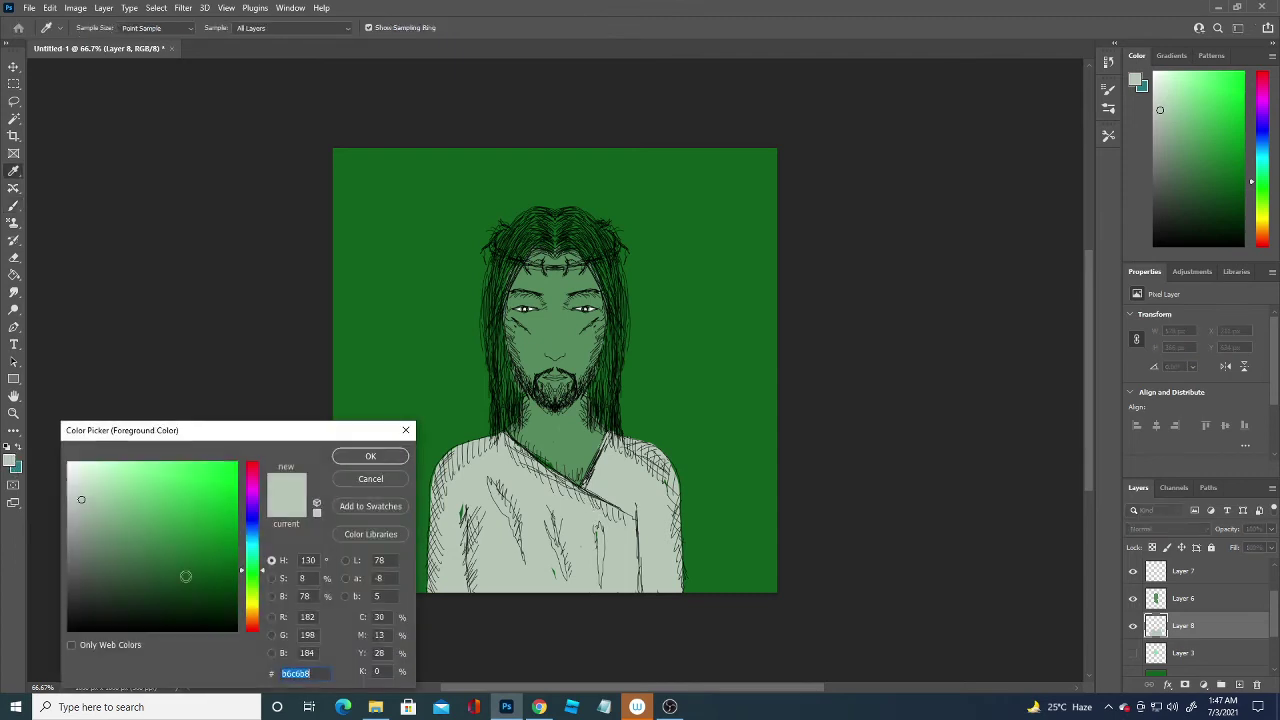
click(68, 630)
click(370, 457)
key(b)
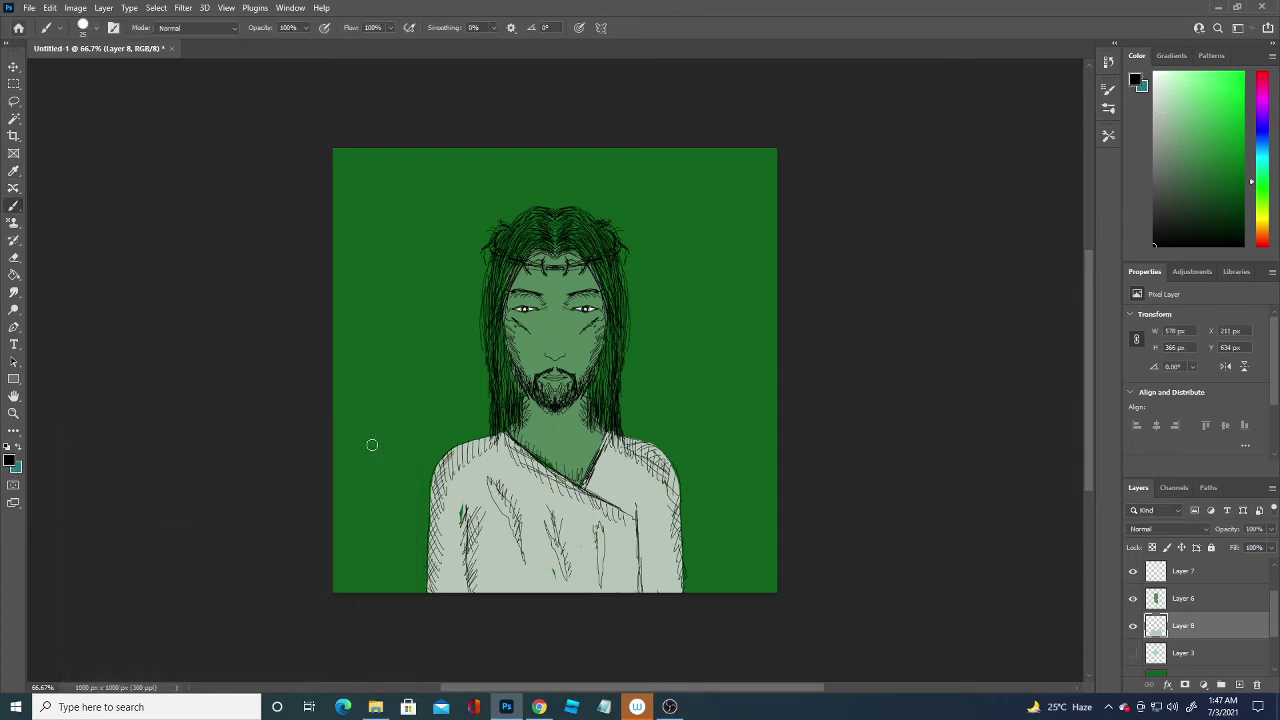
click(99, 27)
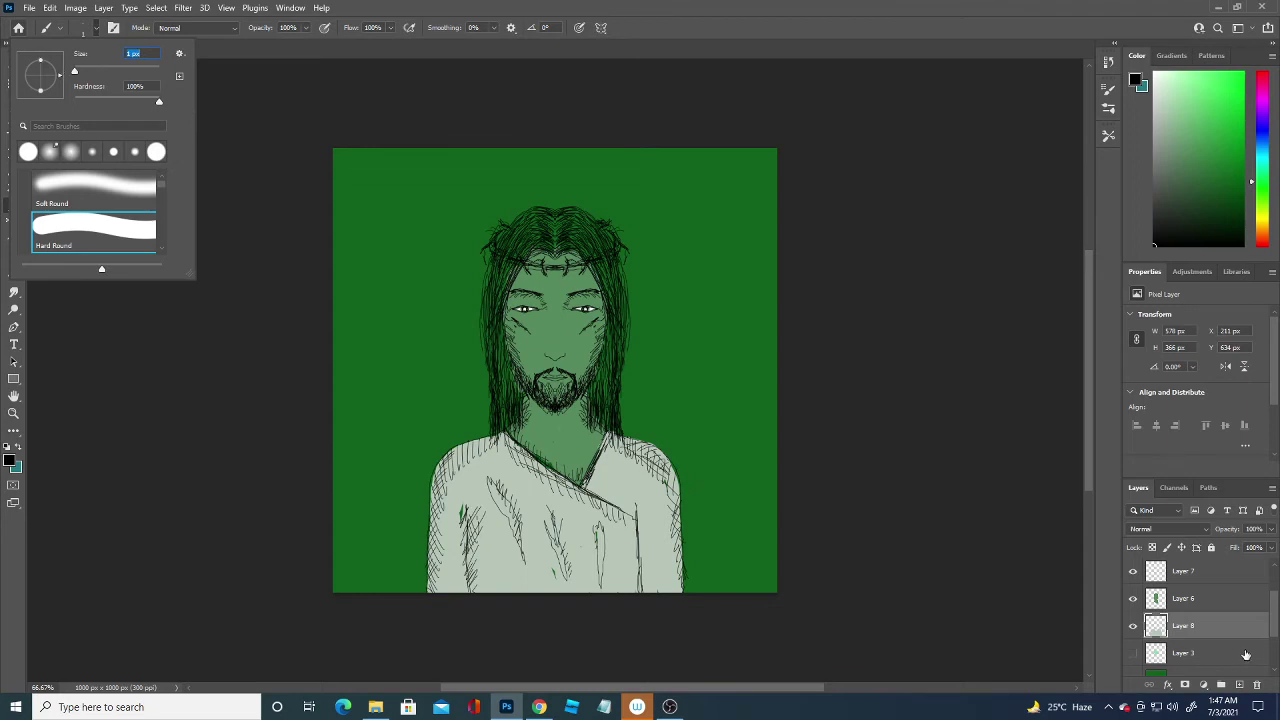
click(1240, 685)
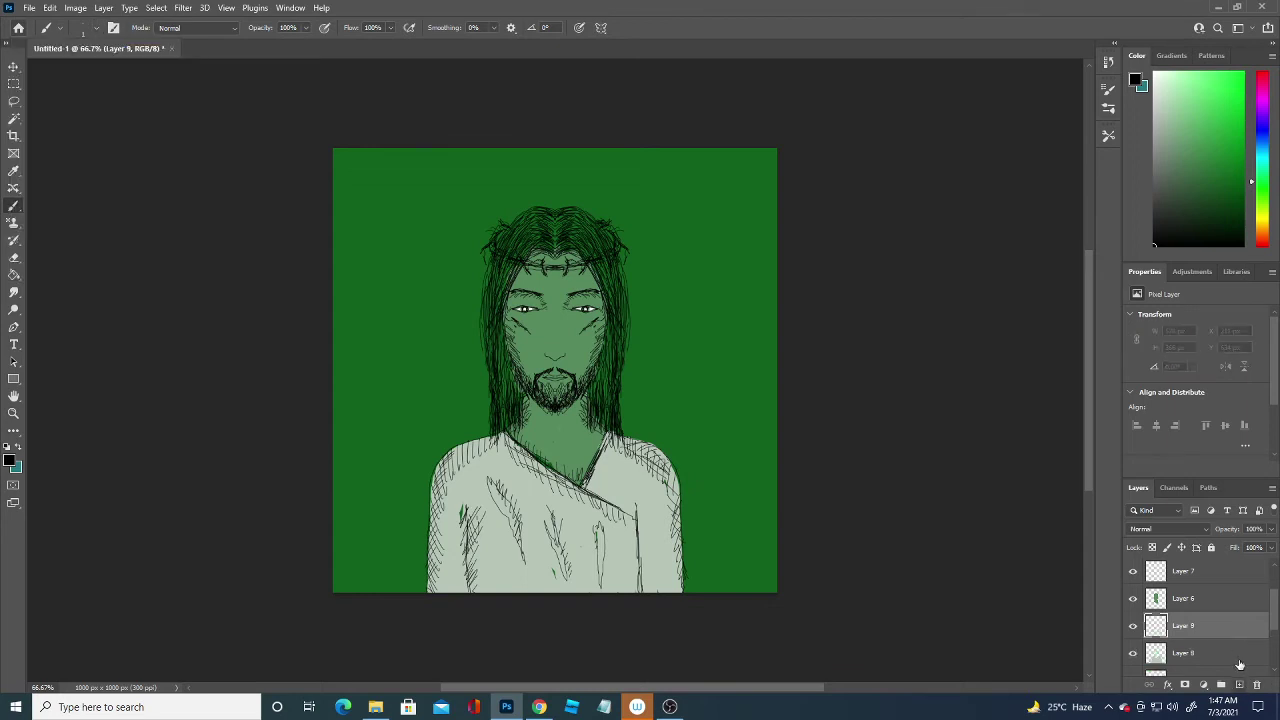
mouse_move(502, 309)
mouse_down()
mouse_move(491, 388)
mouse_move(510, 384)
mouse_up()
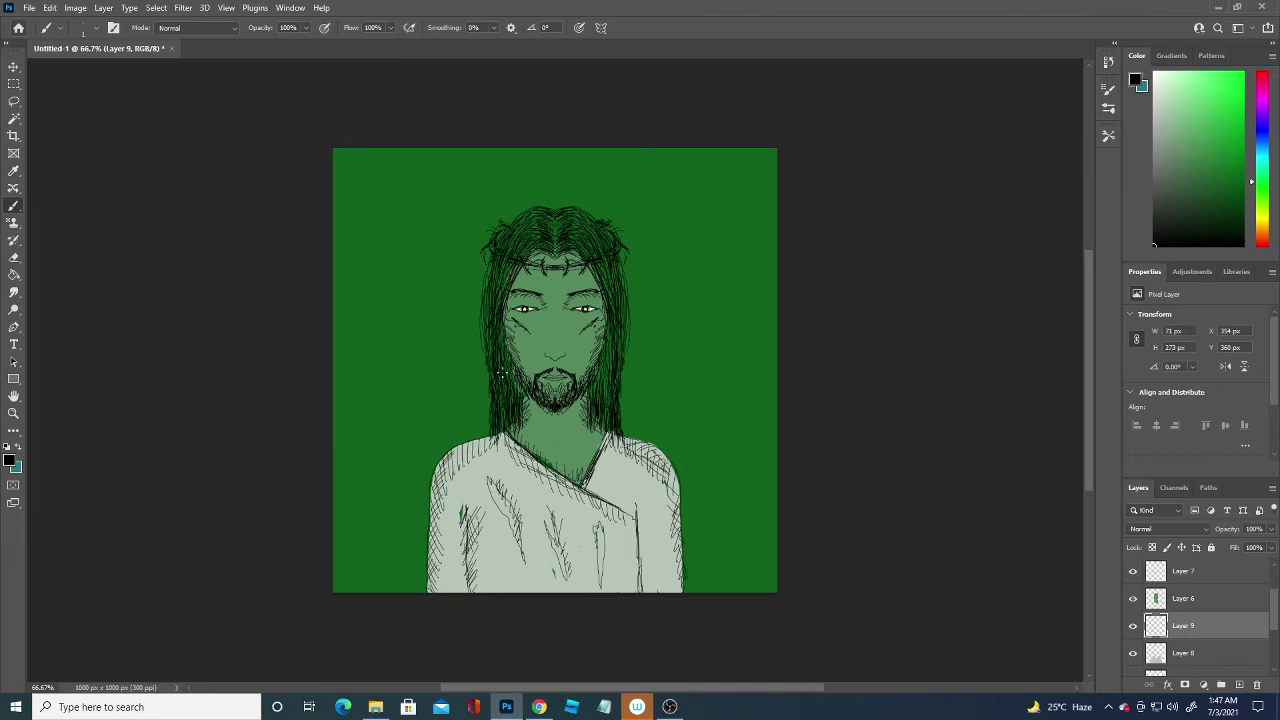
Add a layer above Layer 5 and thicken the hair with black strokes along both sides and over the crown of the head
drag(1273, 618, 1273, 582)
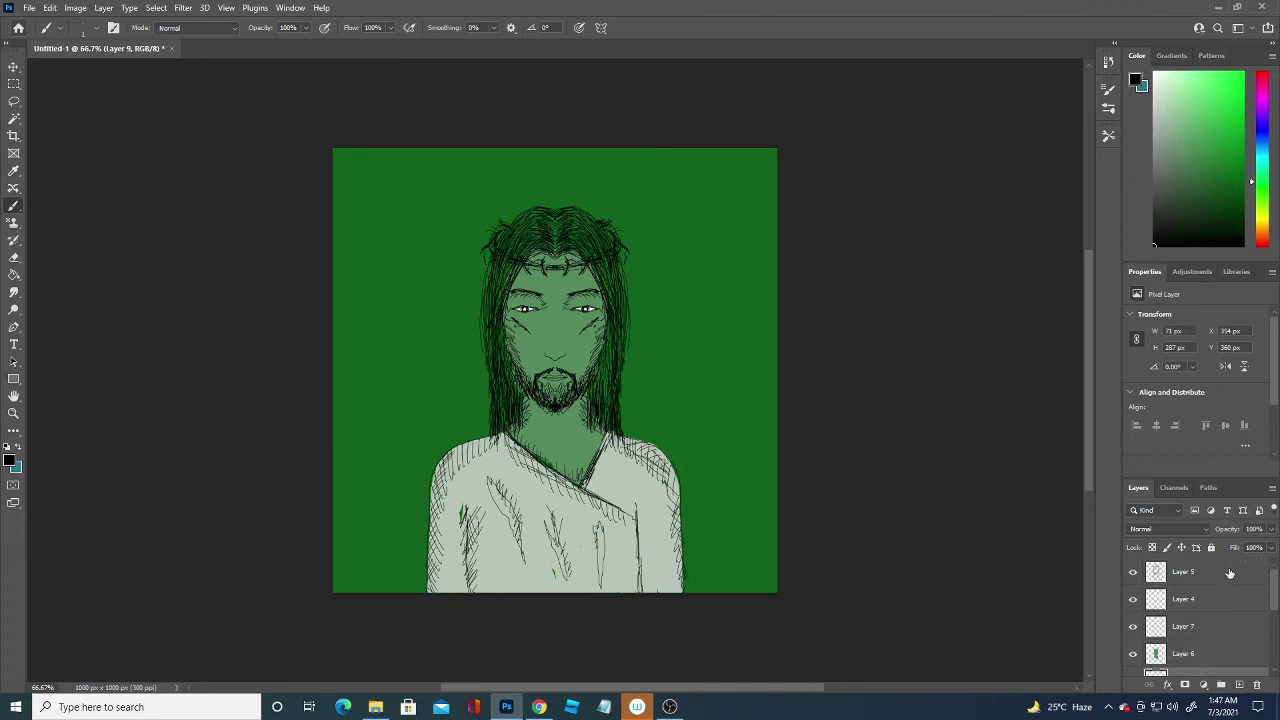
click(1229, 573)
click(1239, 684)
drag(488, 298, 500, 386)
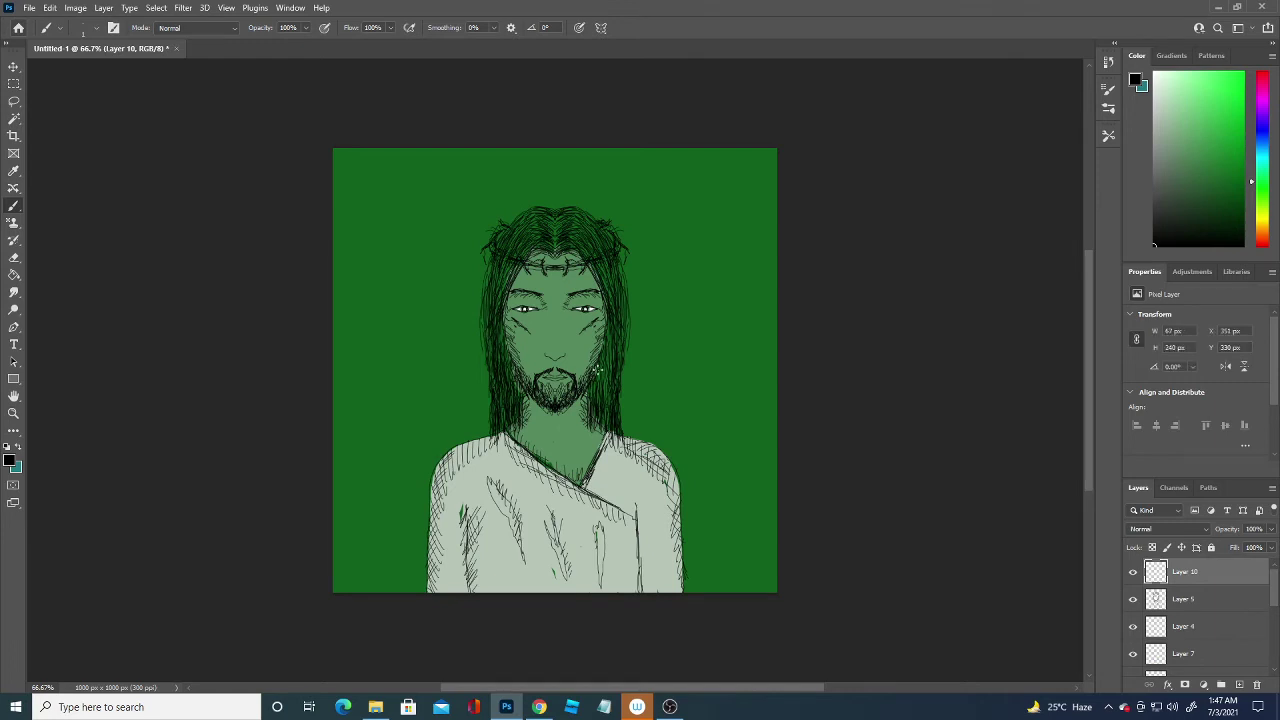
drag(598, 369, 600, 410)
drag(605, 279, 623, 262)
drag(497, 294, 489, 306)
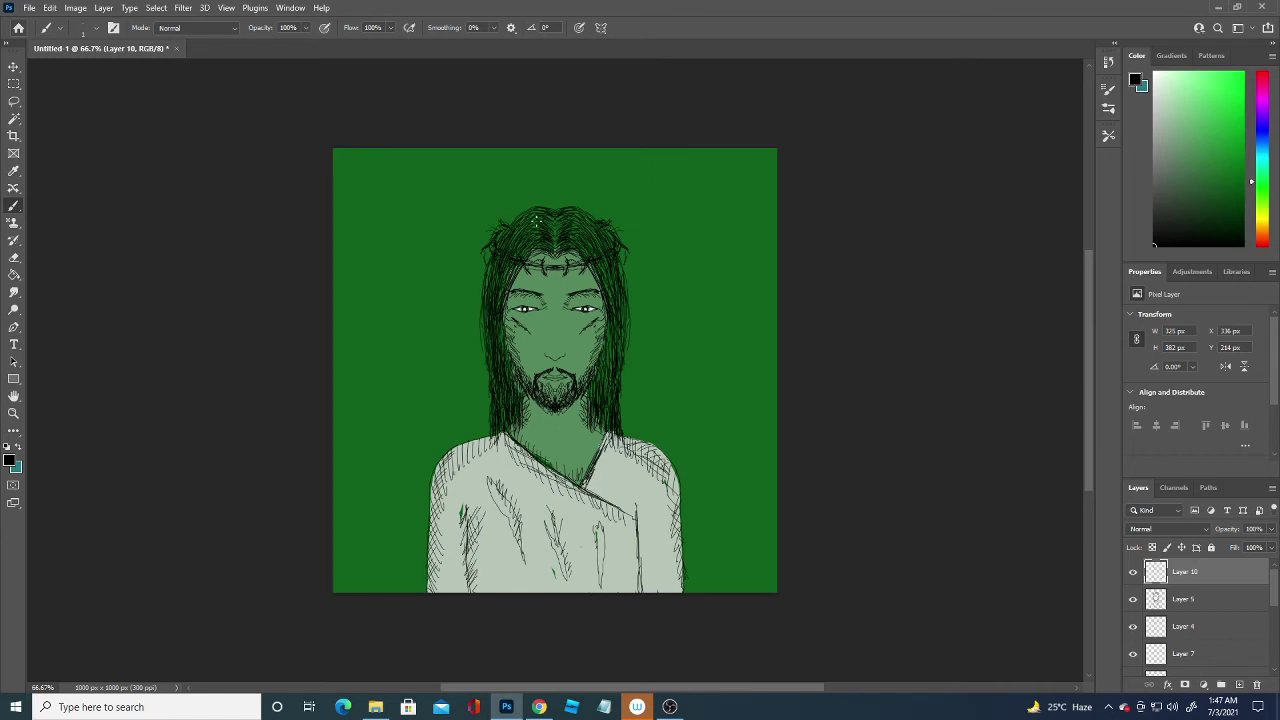
drag(508, 255, 537, 212)
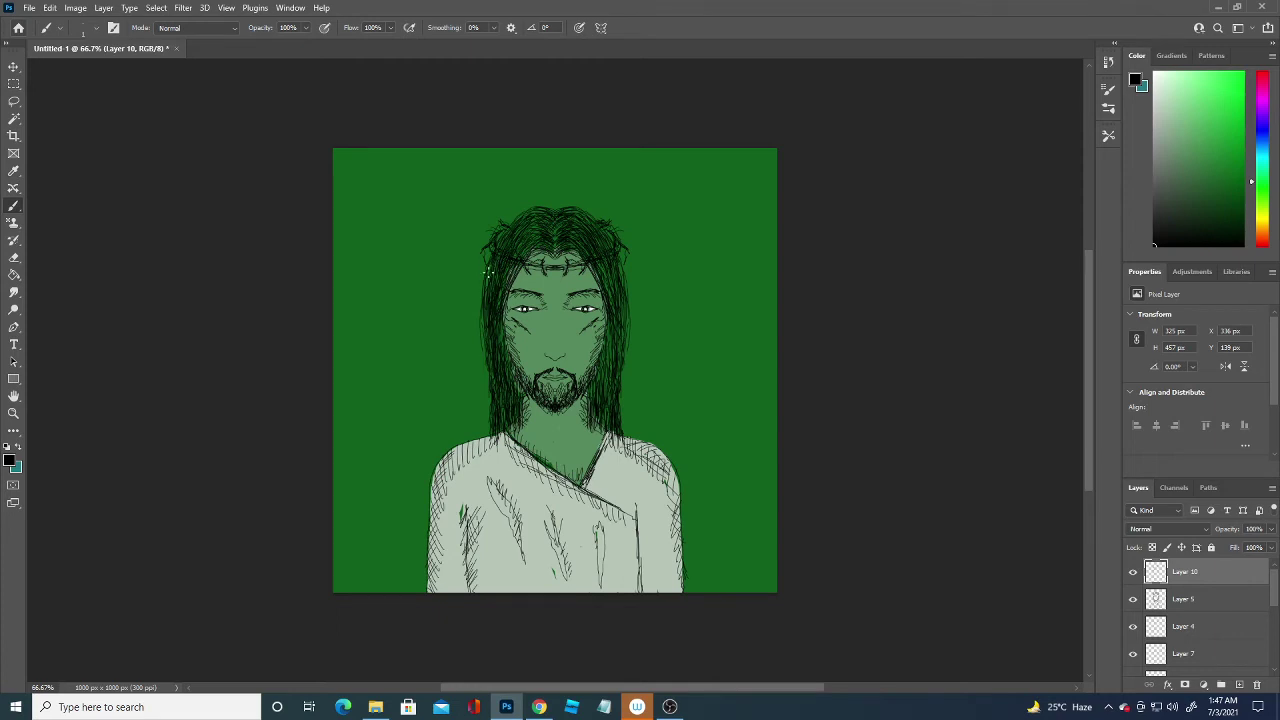
click(1133, 572)
click(1133, 572)
Turn on vertical paint symmetry through the portrait's centre and darken the long side hair with mirrored black strokes
click(601, 27)
click(634, 80)
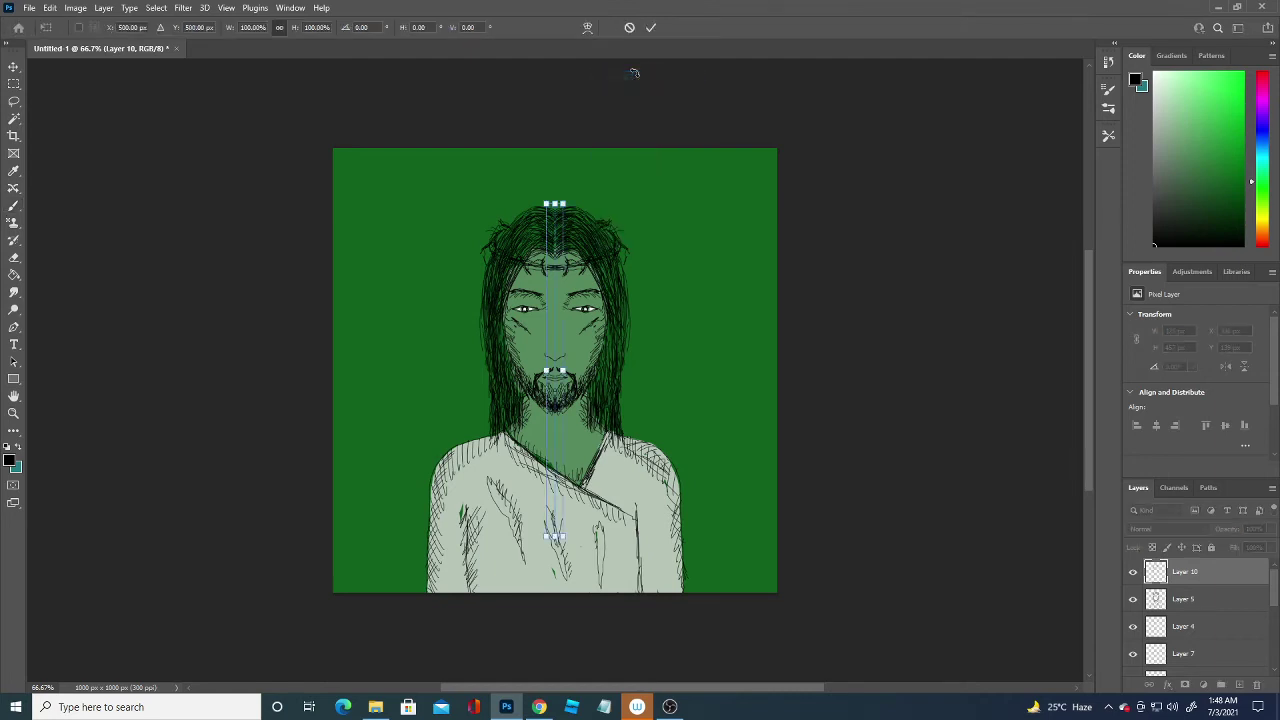
drag(560, 215, 588, 219)
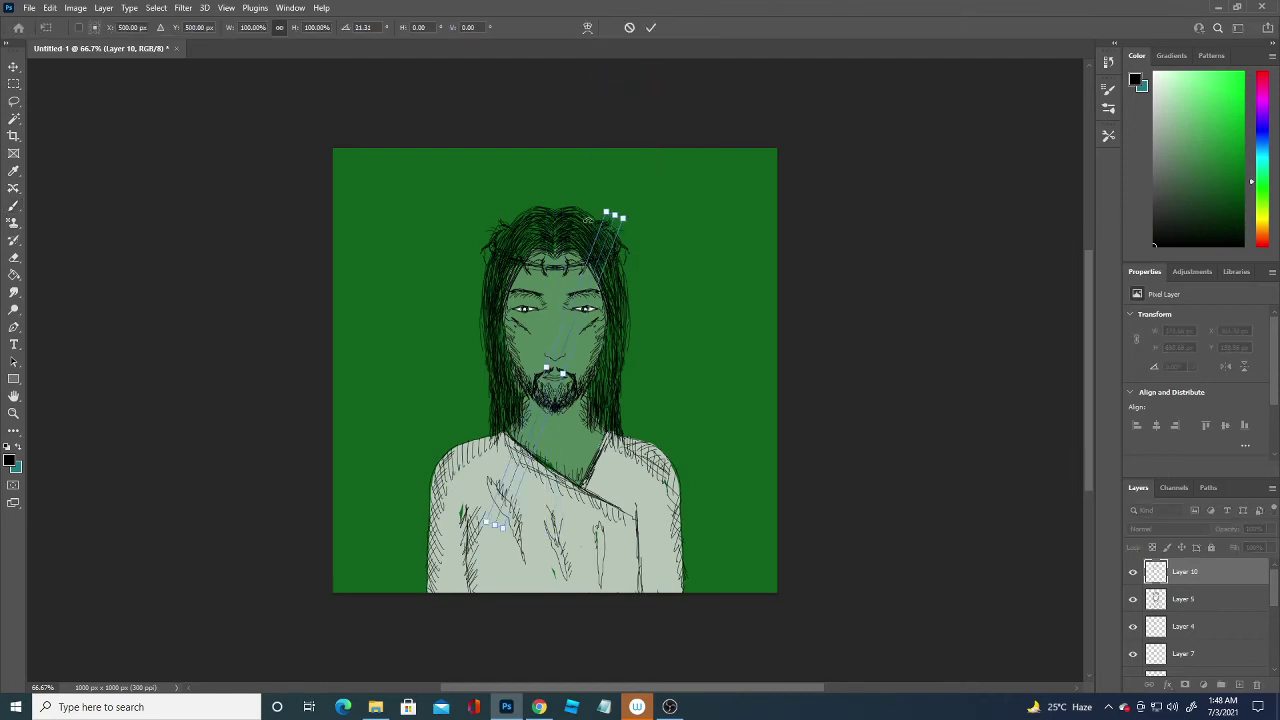
key(ctrl+z)
key(Return)
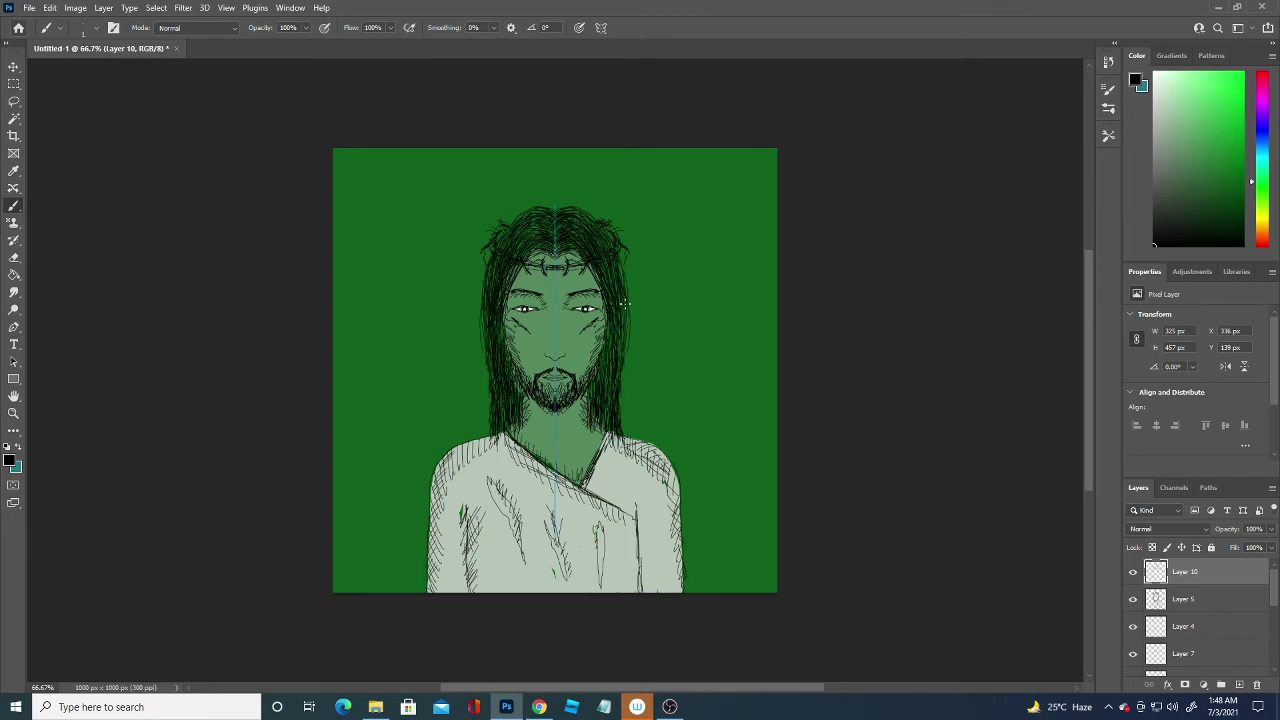
drag(628, 333, 621, 354)
drag(607, 378, 611, 413)
Trace the crown of thorns and its spikes with mirrored white strokes on Layer 10
click(9, 460)
drag(120, 500, 73, 464)
click(364, 453)
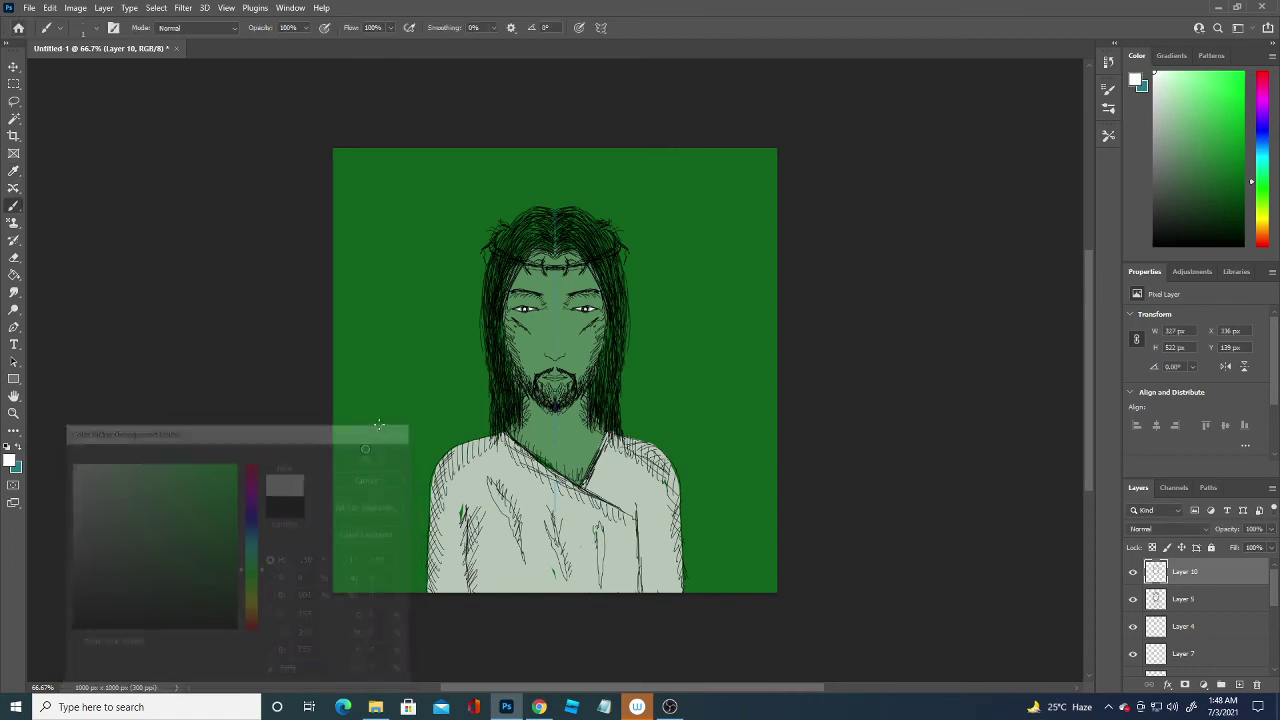
mouse_move(492, 245)
mouse_down()
mouse_move(516, 262)
mouse_move(596, 257)
mouse_move(574, 266)
mouse_move(590, 266)
mouse_up()
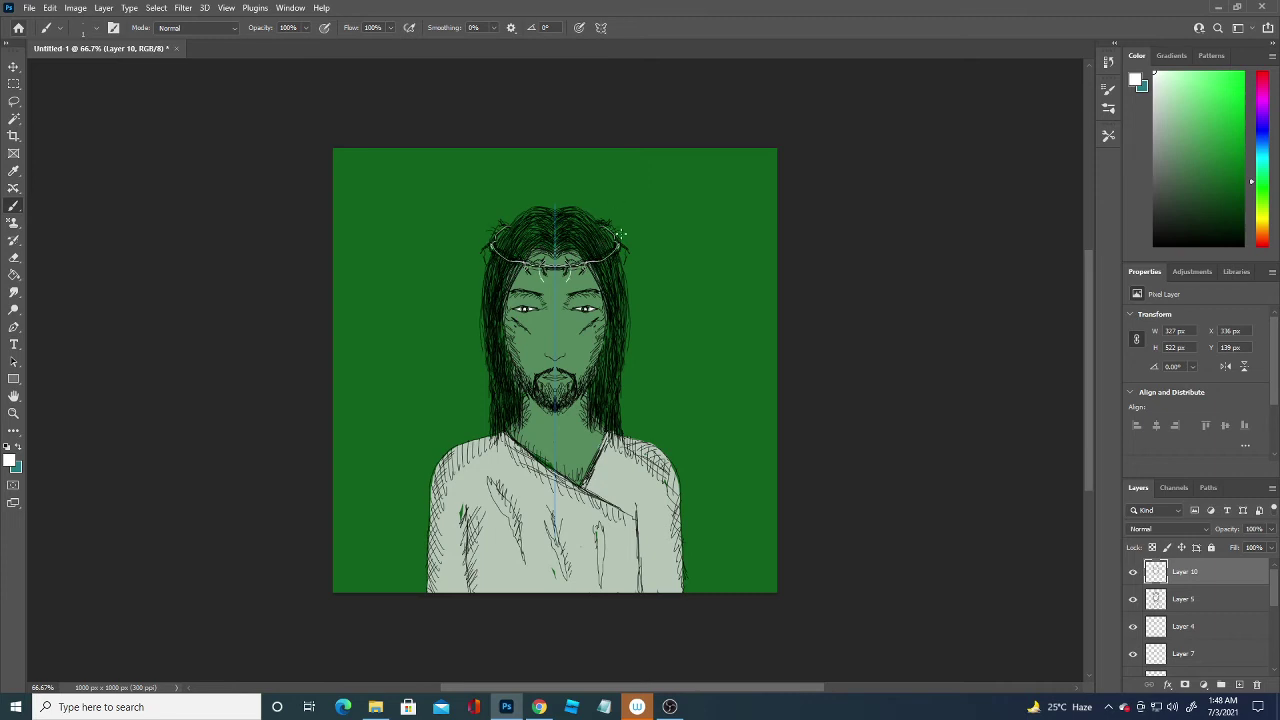
drag(607, 256, 593, 244)
Set the foreground colour to black and hatch shading on the neck with mirrored strokes
click(9, 461)
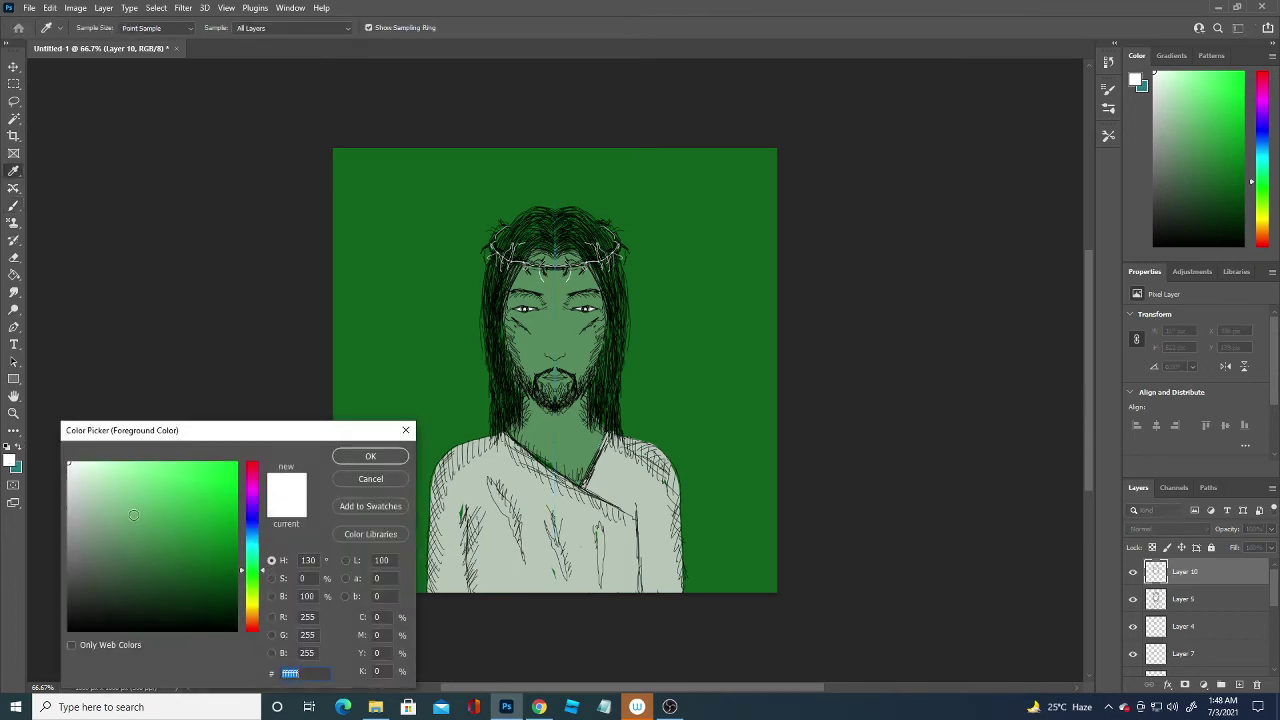
click(78, 620)
click(366, 454)
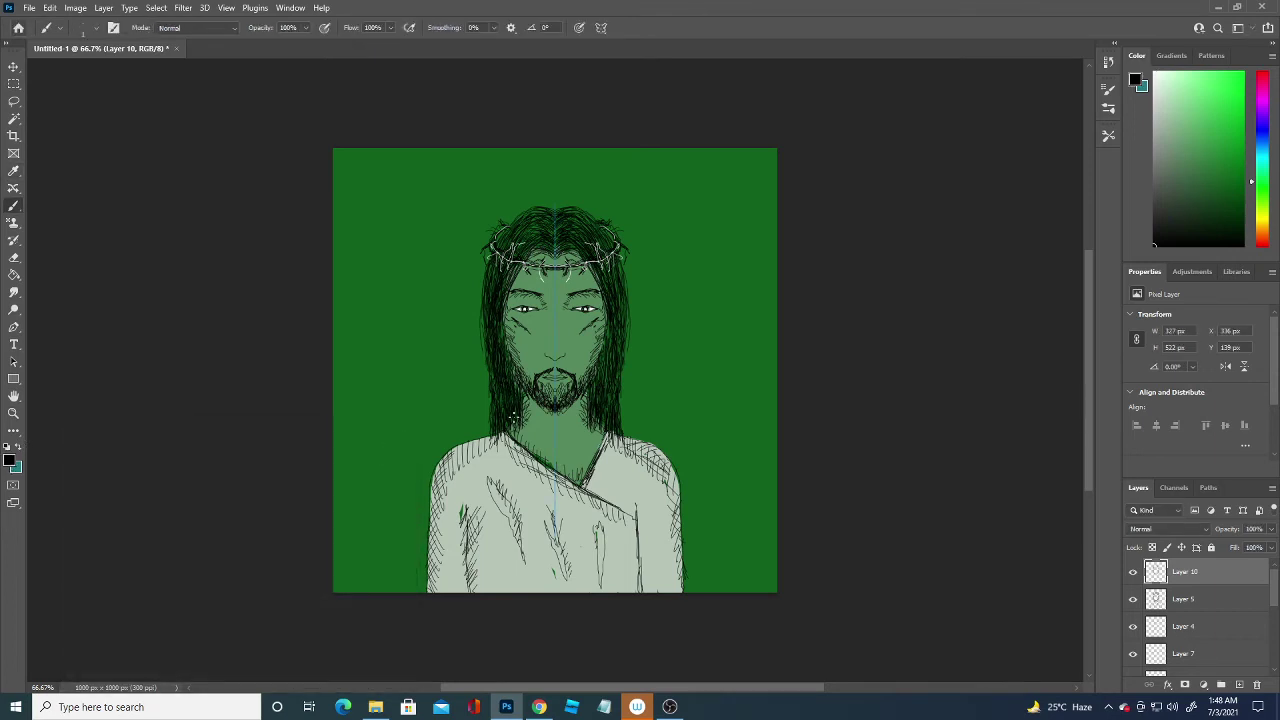
mouse_move(534, 400)
mouse_down()
mouse_move(572, 420)
mouse_move(550, 455)
mouse_move(556, 442)
mouse_move(582, 461)
mouse_up()
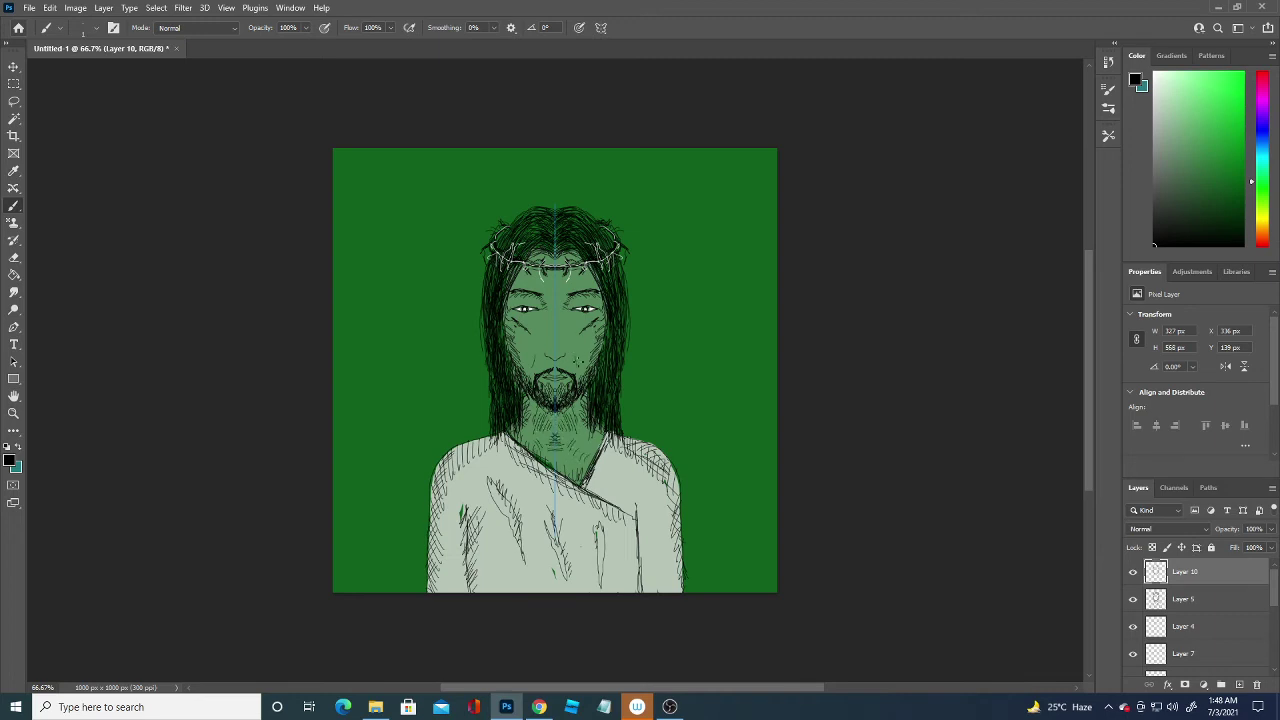
Shade the cheeks, under-eyes, nose and forehead with mirrored black strokes and extend the hair ends to the shoulders
drag(576, 350, 580, 366)
drag(584, 314, 583, 326)
drag(549, 319, 553, 326)
drag(566, 273, 580, 286)
drag(508, 343, 524, 354)
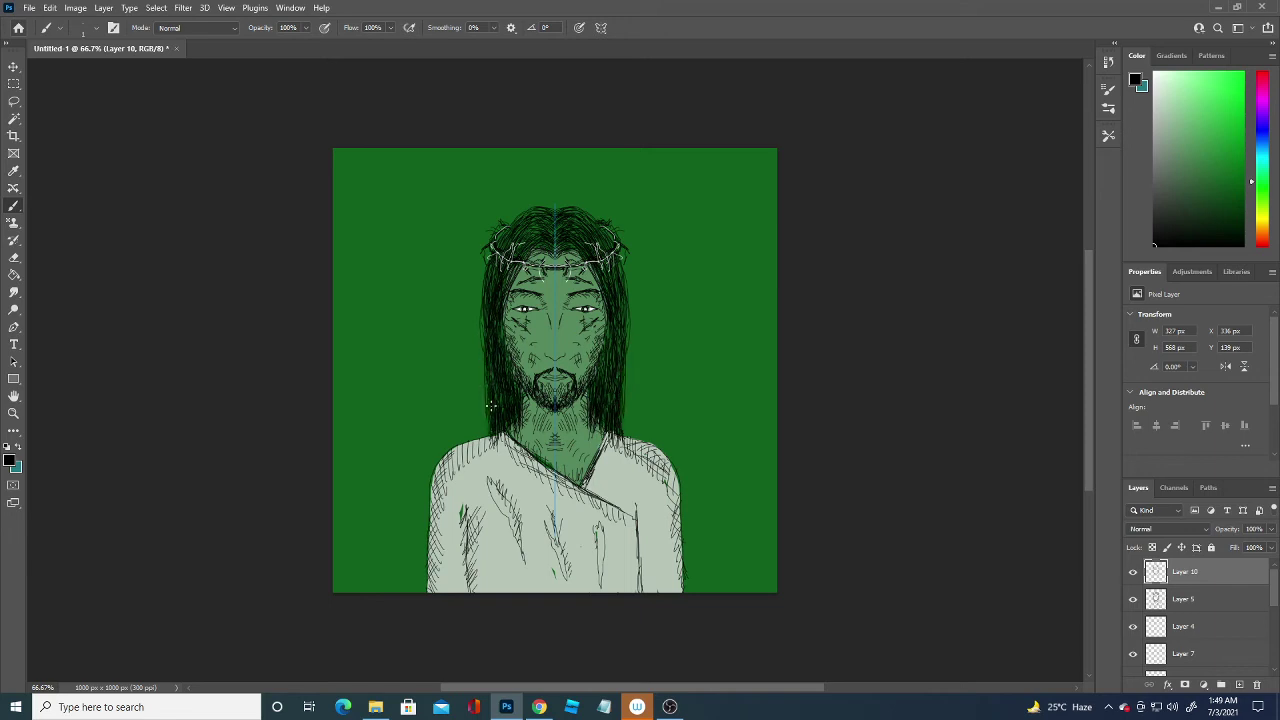
drag(491, 406, 488, 434)
drag(606, 430, 604, 444)
Check what Layers 7 and 4 contribute to the portrait by hiding and showing each one
scroll(1266, 594, down, 3)
click(1133, 577)
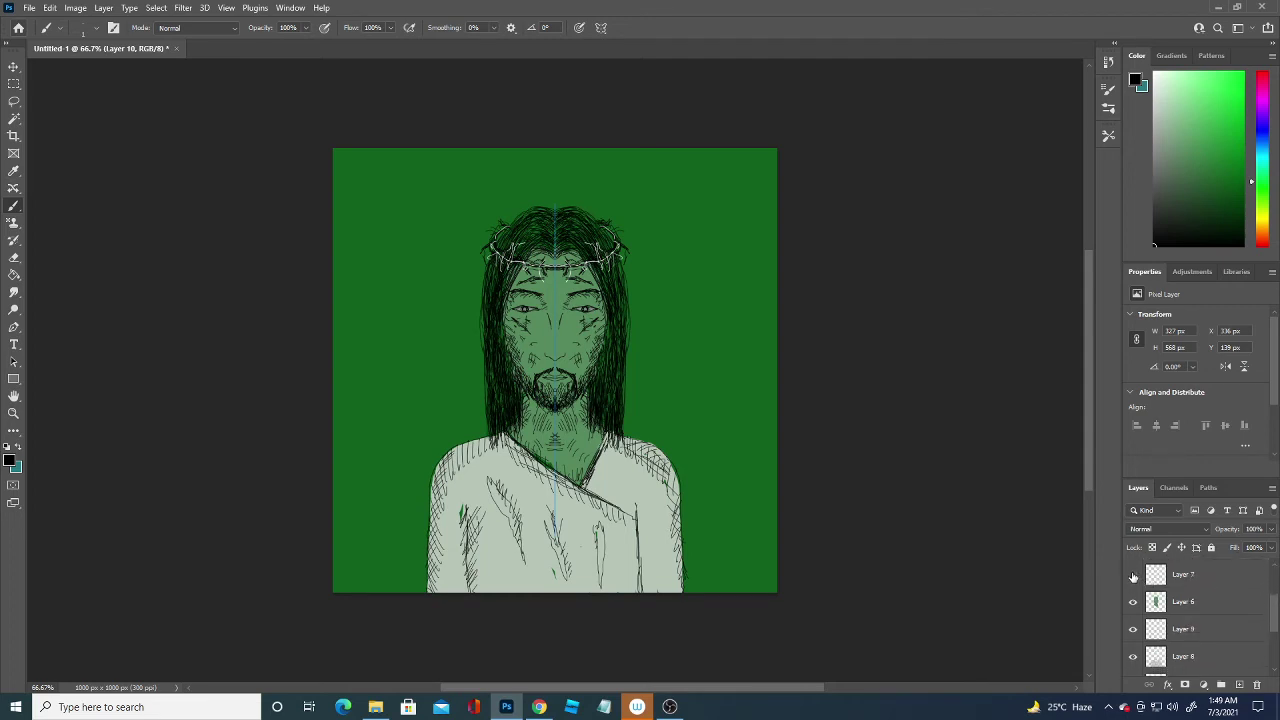
click(1133, 577)
scroll(1274, 652, down, 3)
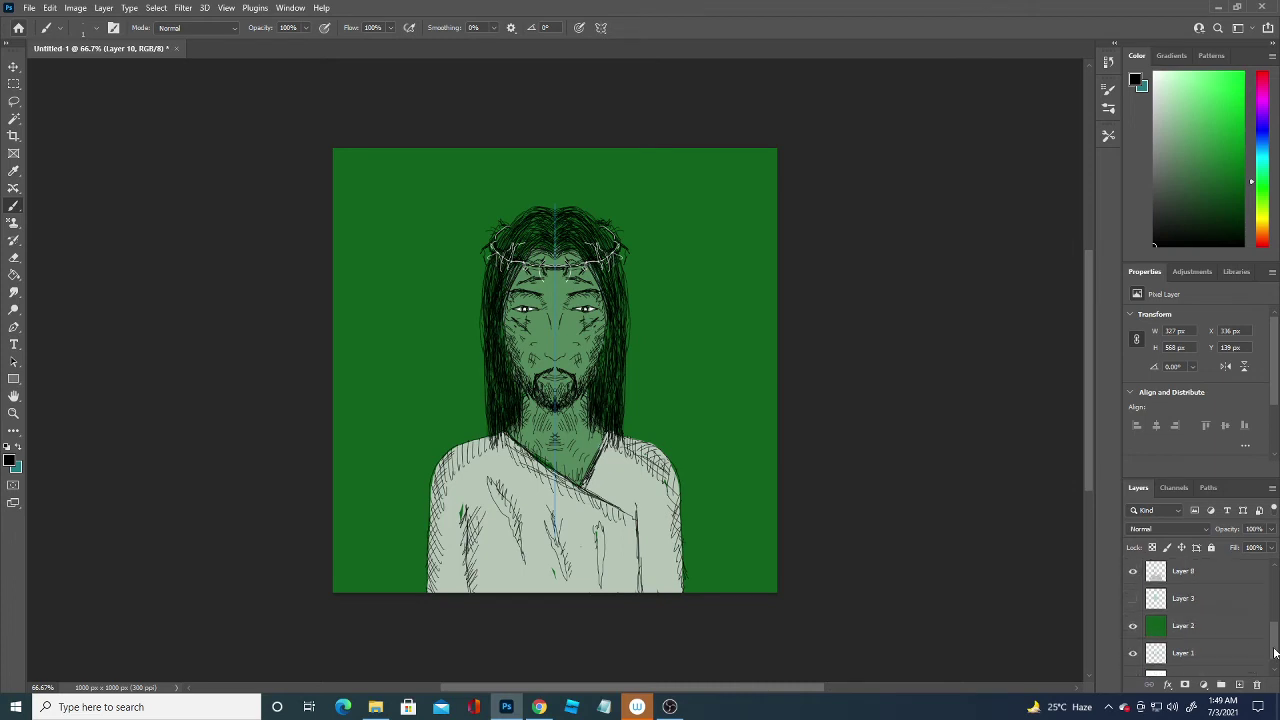
scroll(1143, 600, up, 6)
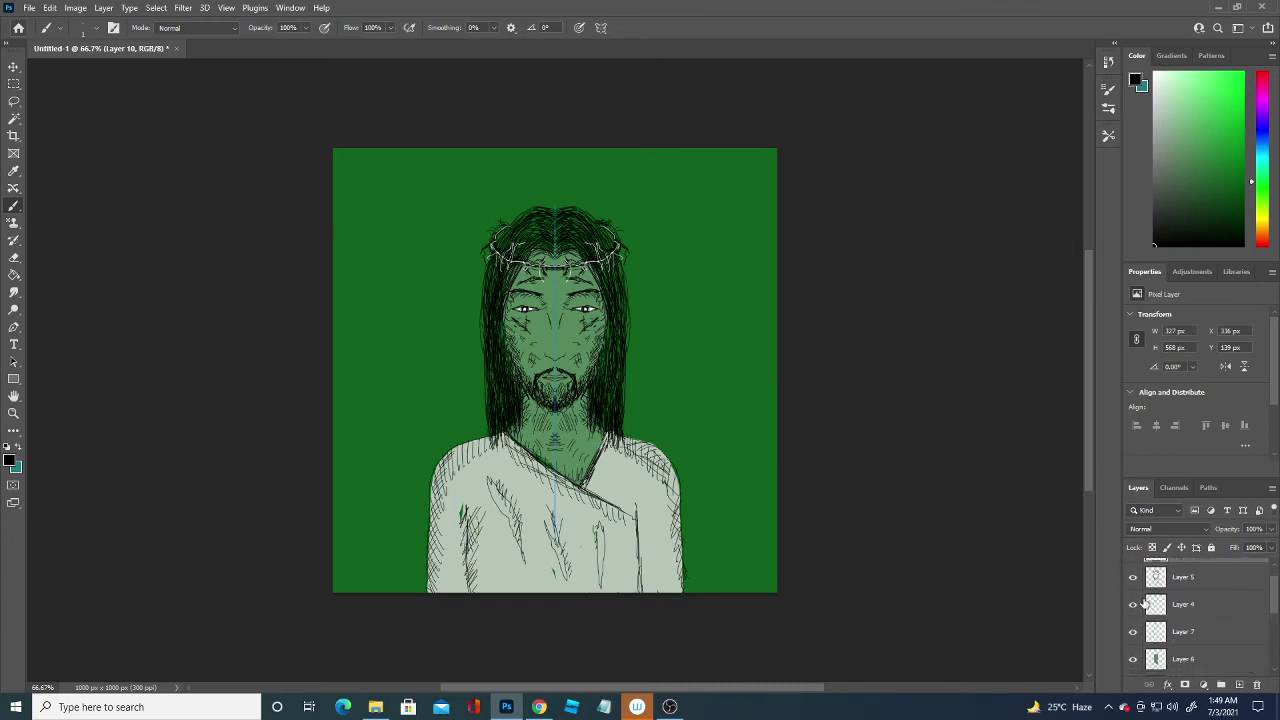
click(1134, 604)
click(1134, 604)
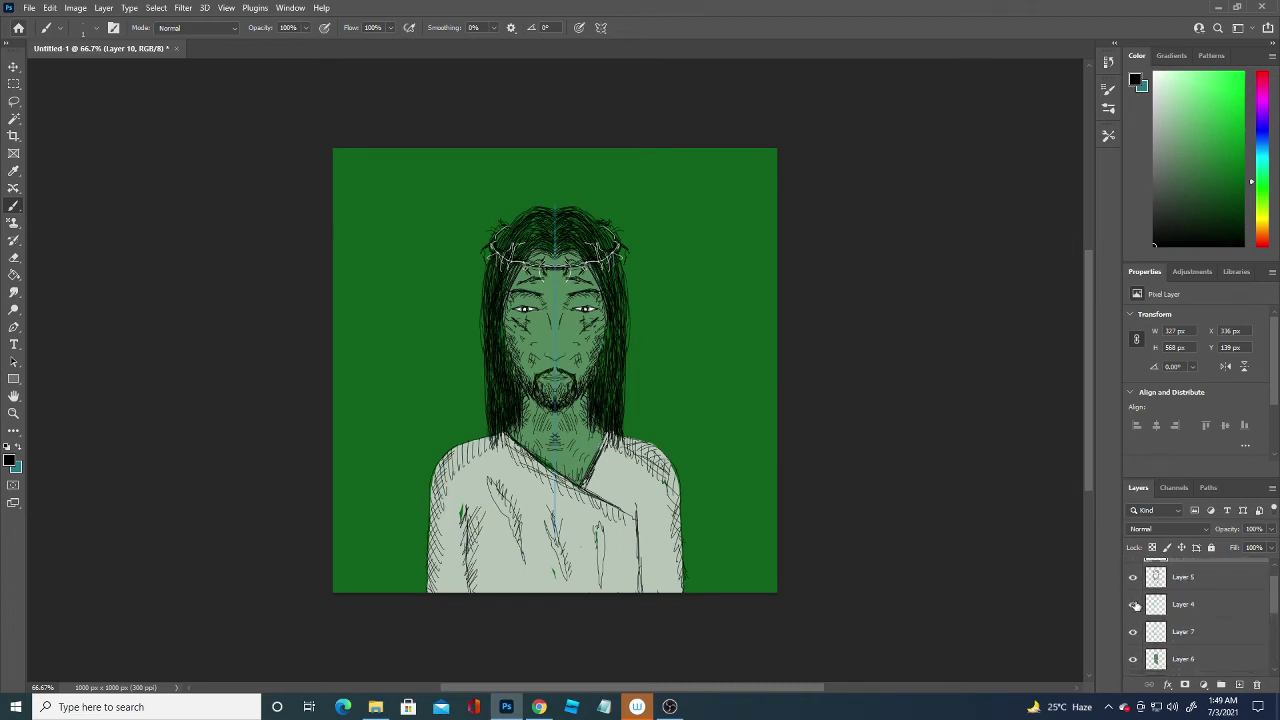
Add a new empty layer directly above the green background on Layer 2
click(1216, 605)
scroll(1273, 646, down, 3)
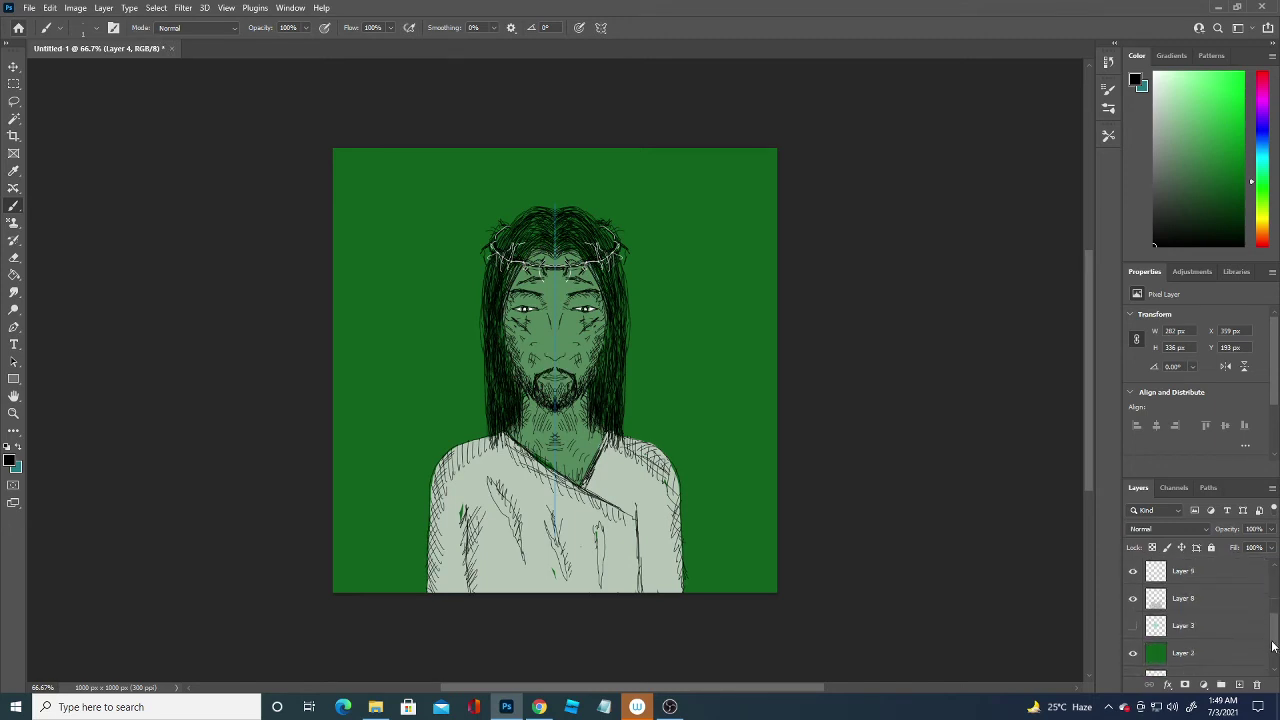
scroll(1273, 646, down, 1)
click(1210, 626)
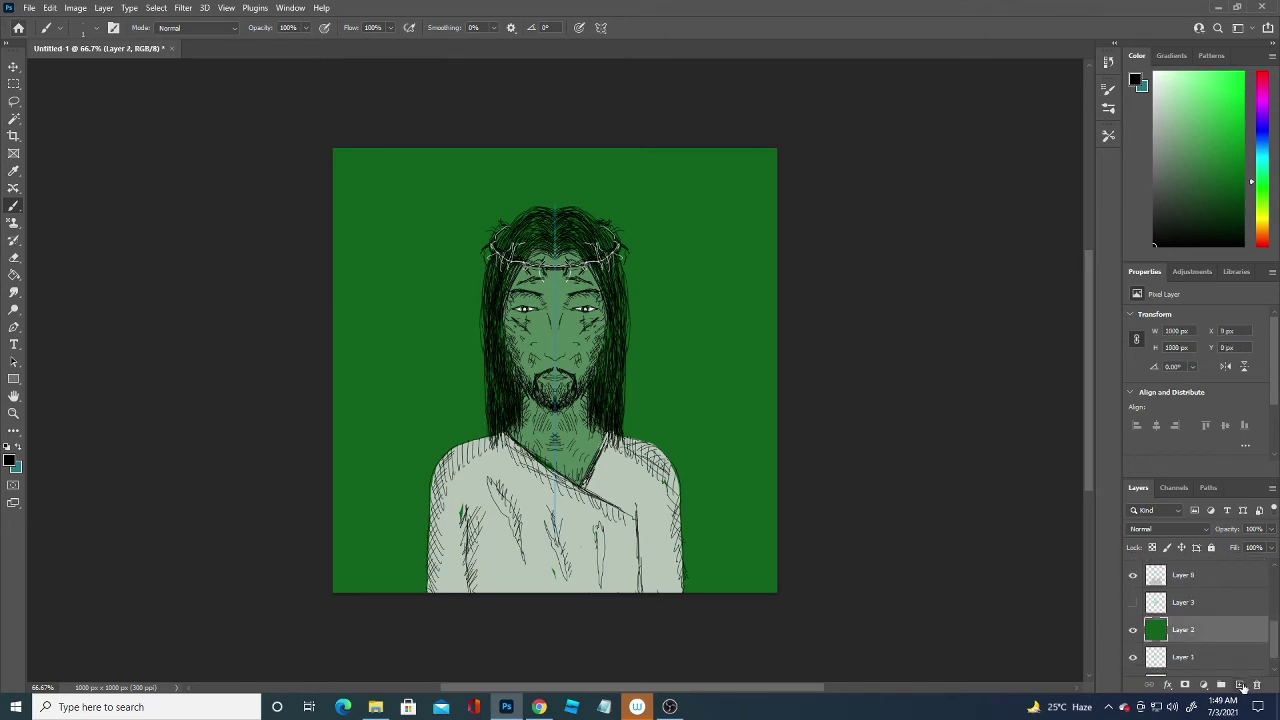
click(1240, 685)
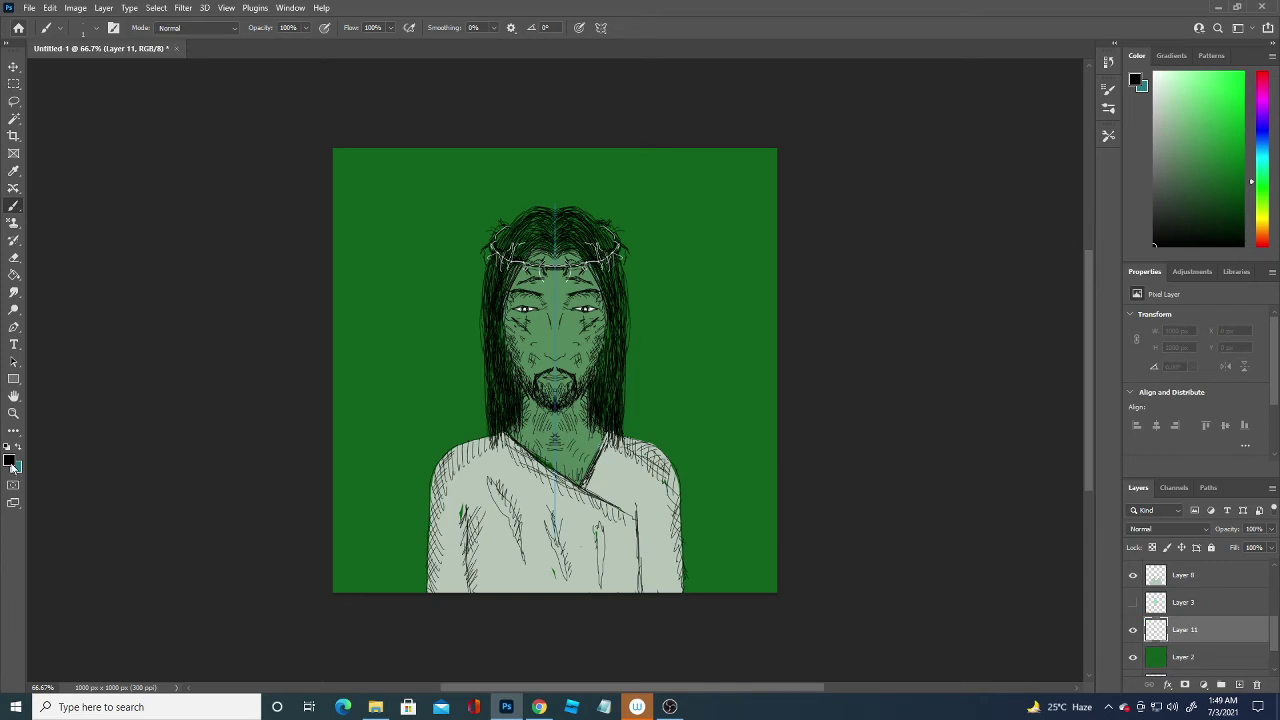
Fill the long hair with mirrored black strokes on Layer 11 using a 25 px brush, and hide that layer
click(96, 28)
drag(75, 70, 84, 70)
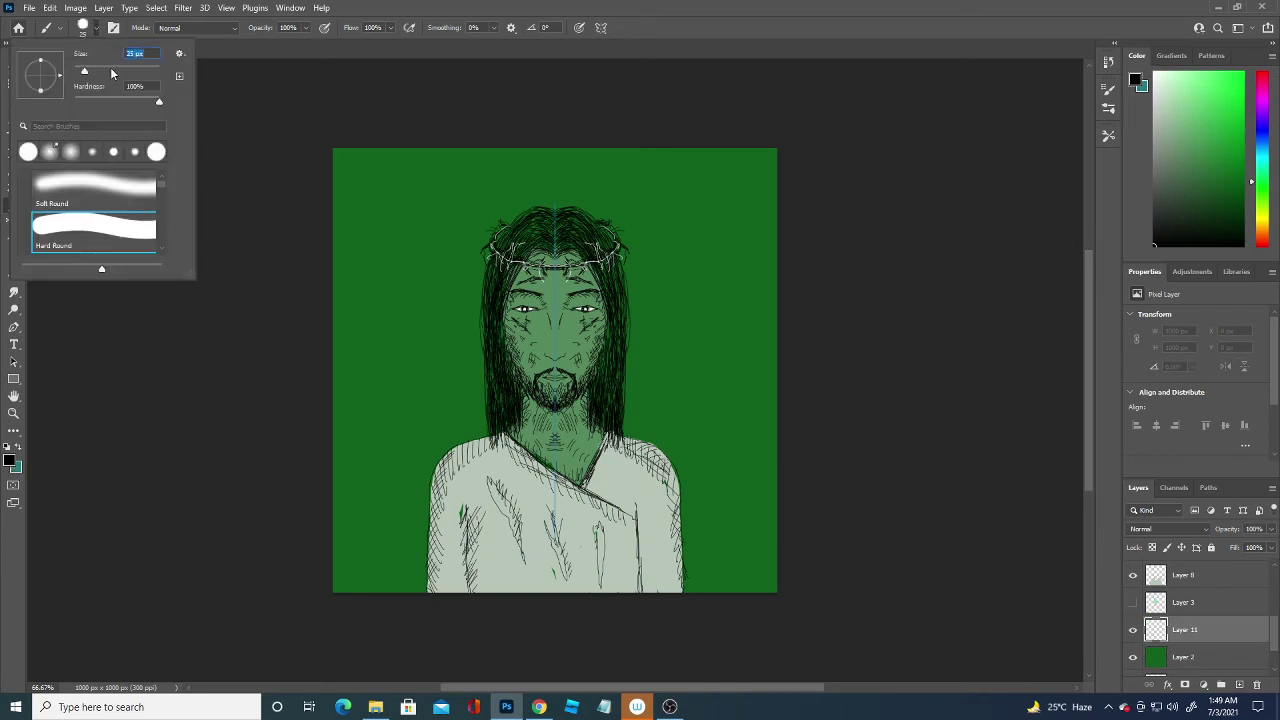
mouse_move(495, 429)
mouse_down()
mouse_move(492, 365)
mouse_move(513, 415)
mouse_move(505, 275)
mouse_move(496, 363)
mouse_move(493, 276)
mouse_move(525, 229)
mouse_move(521, 272)
mouse_up()
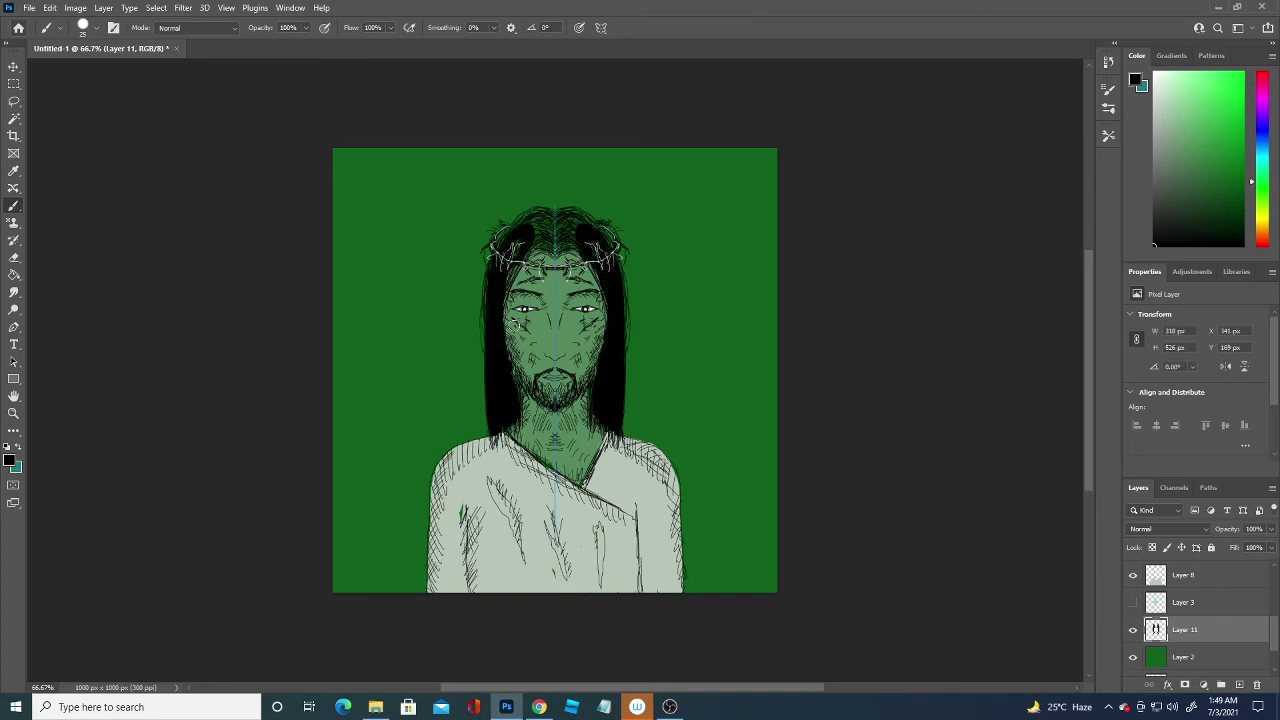
click(1134, 630)
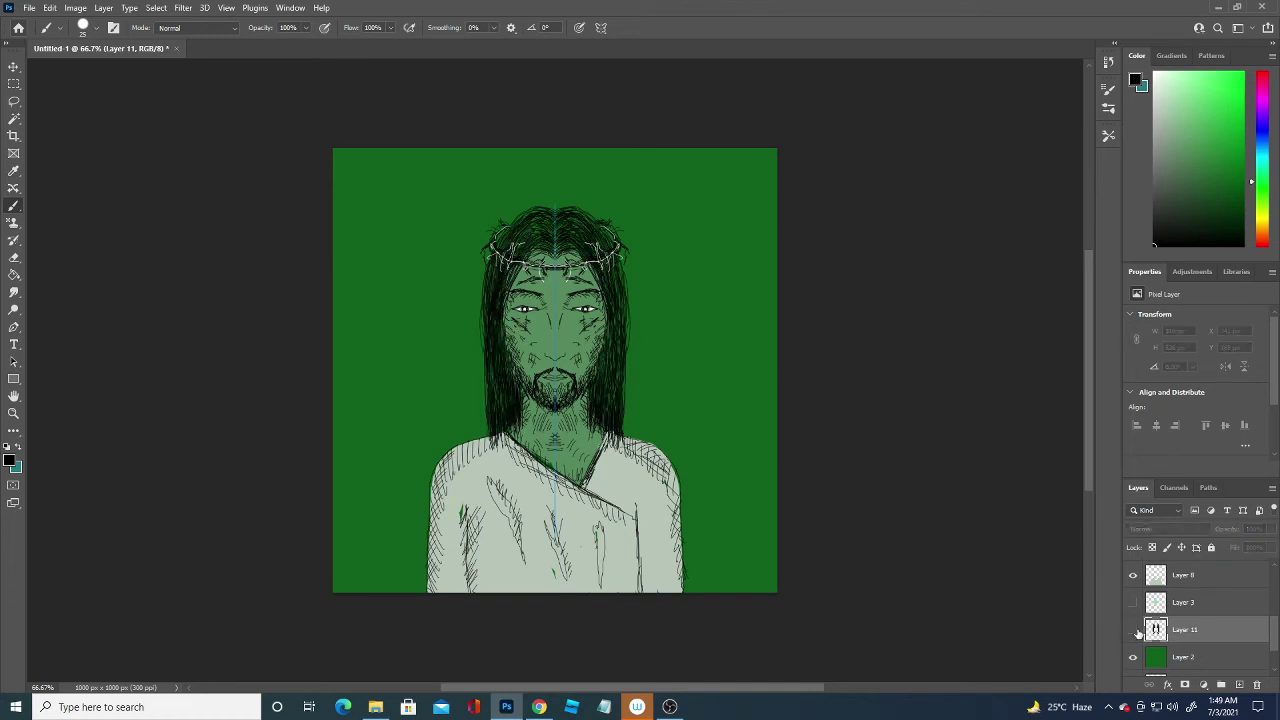
Fill the background on Layer 2 with the muted green 36613c sampled from the neck shading
click(1217, 658)
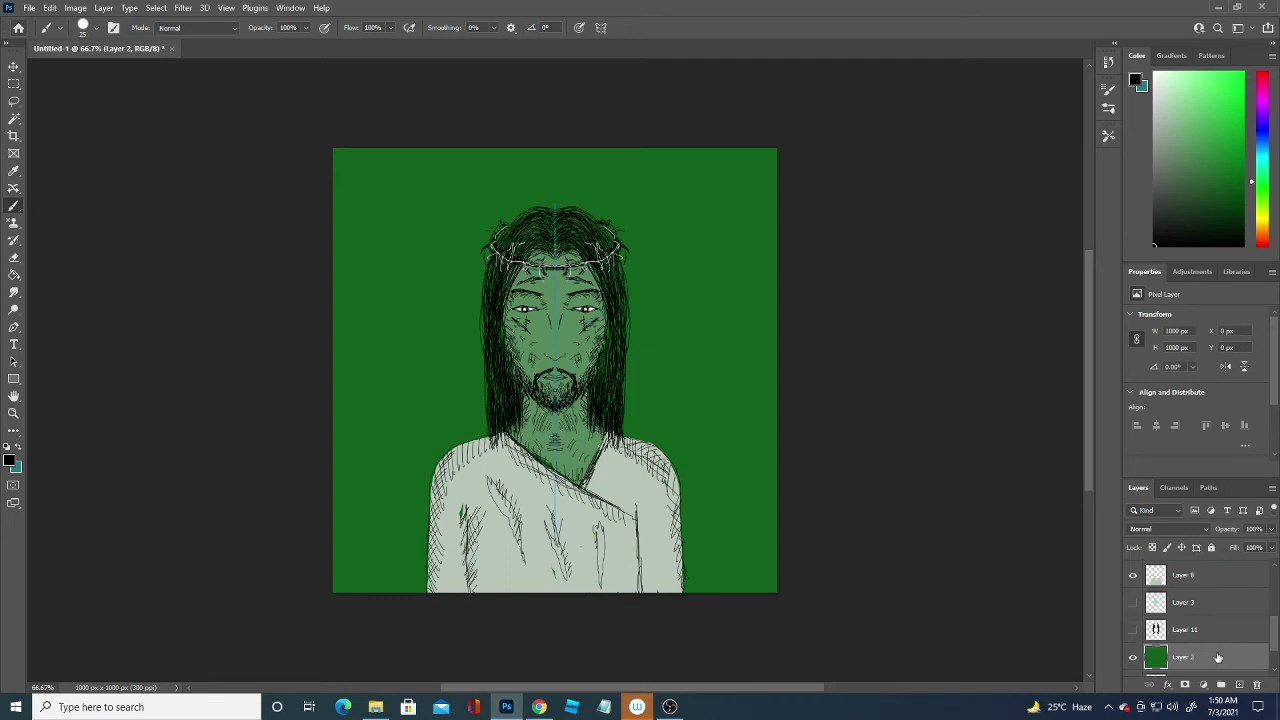
click(9, 461)
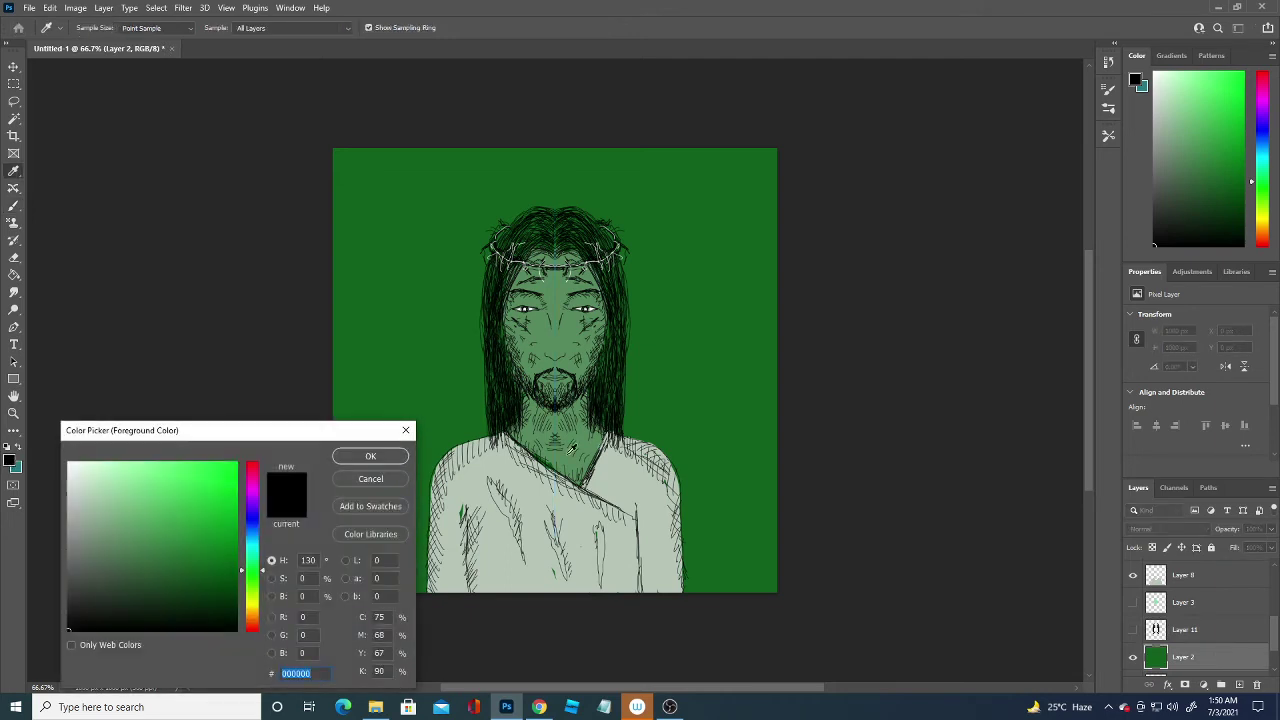
click(576, 452)
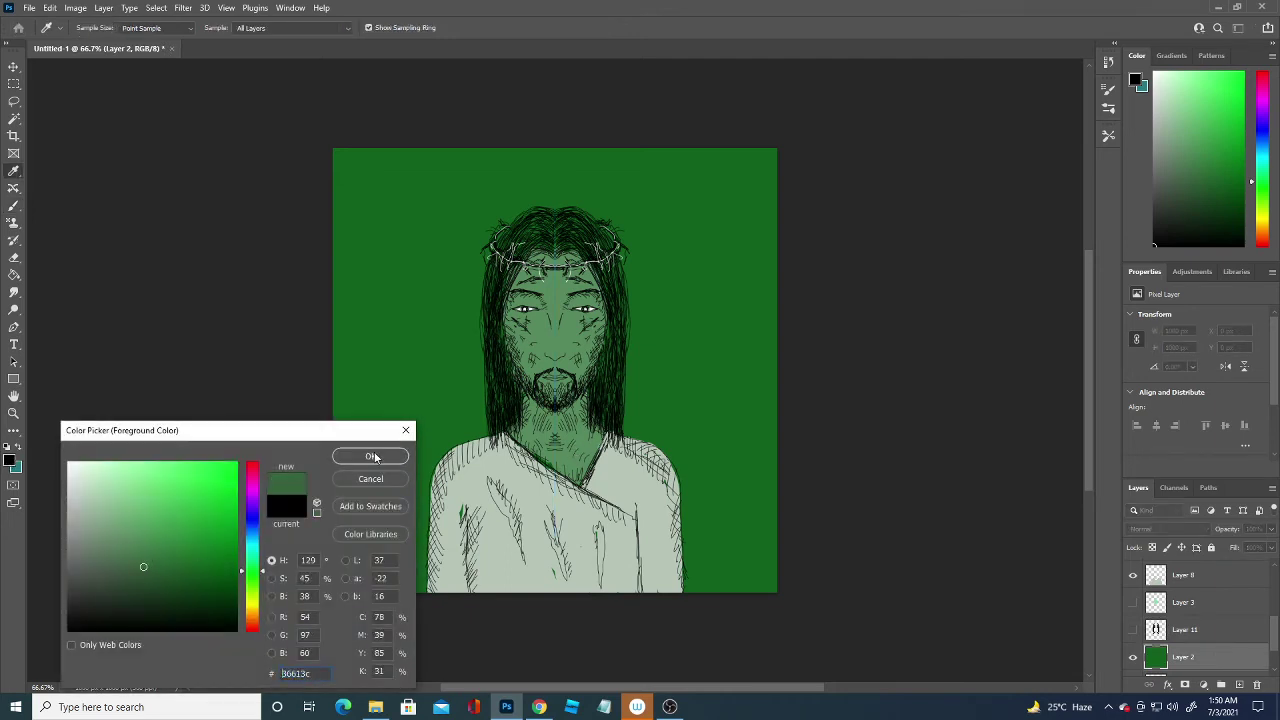
click(370, 456)
key(g)
click(412, 403)
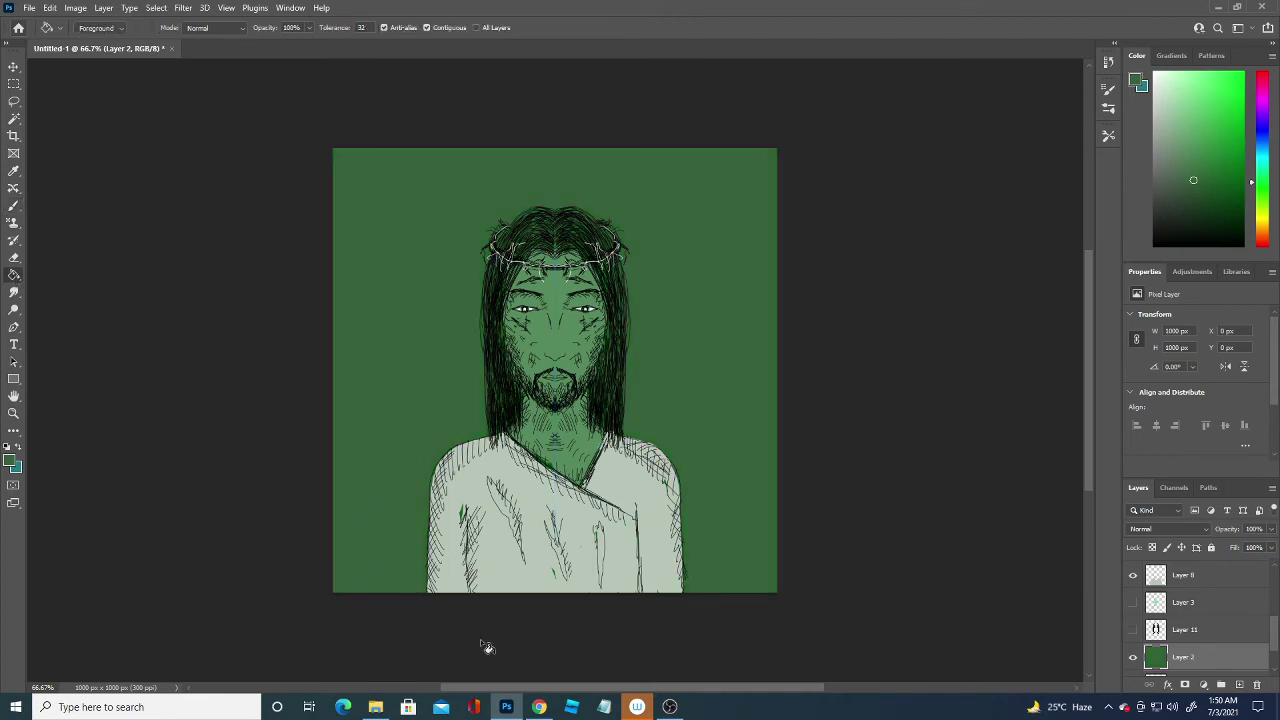
Add a new layer above Layer 2 and set the foreground colour to dark green 1a391e
click(1240, 684)
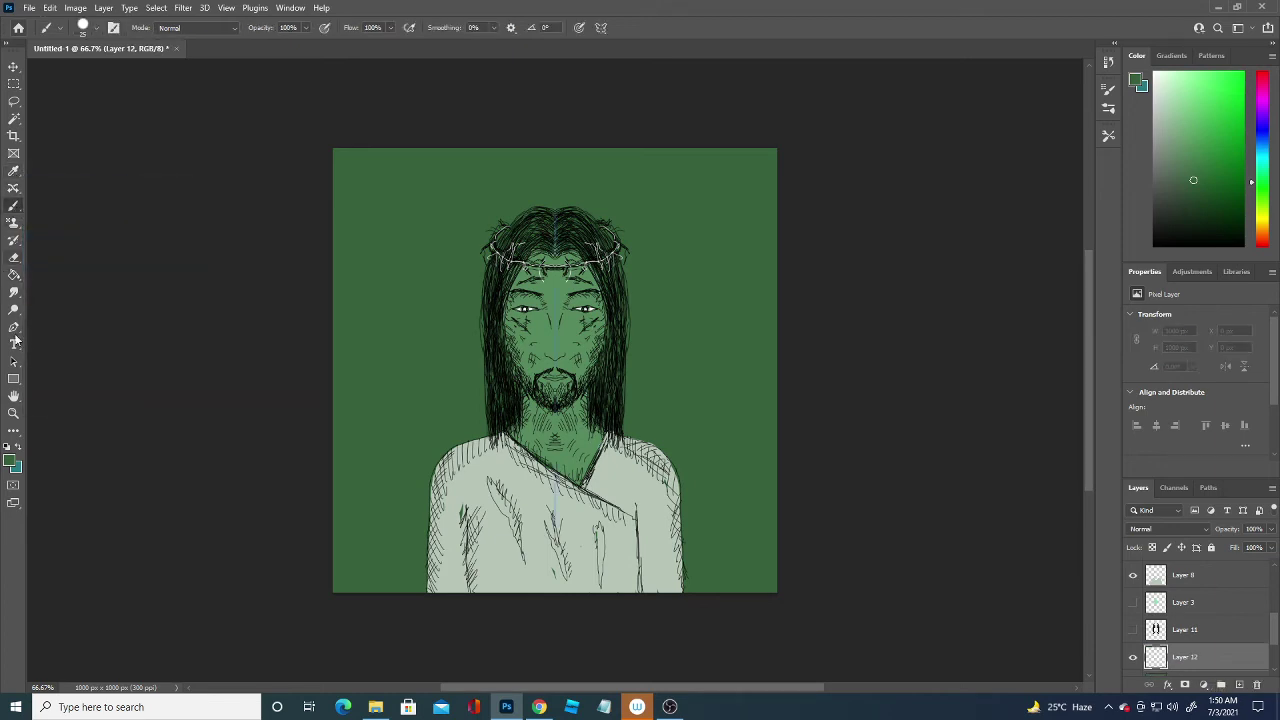
click(11, 460)
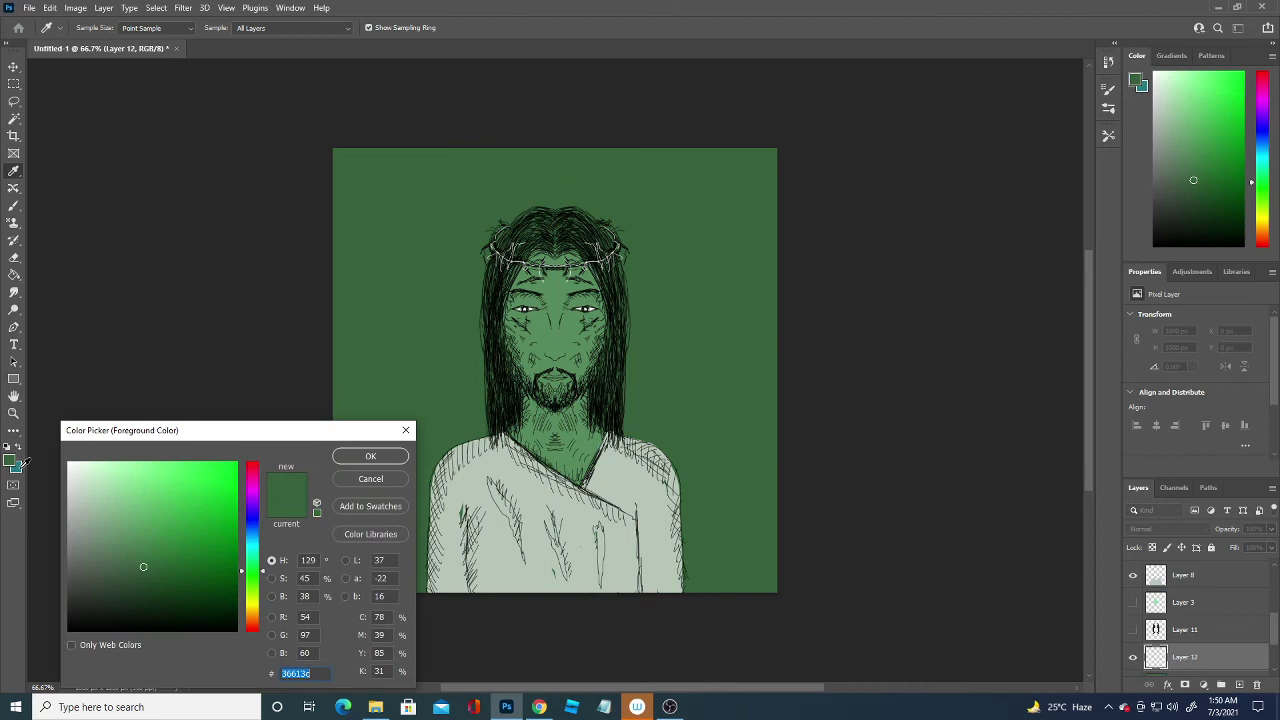
click(655, 418)
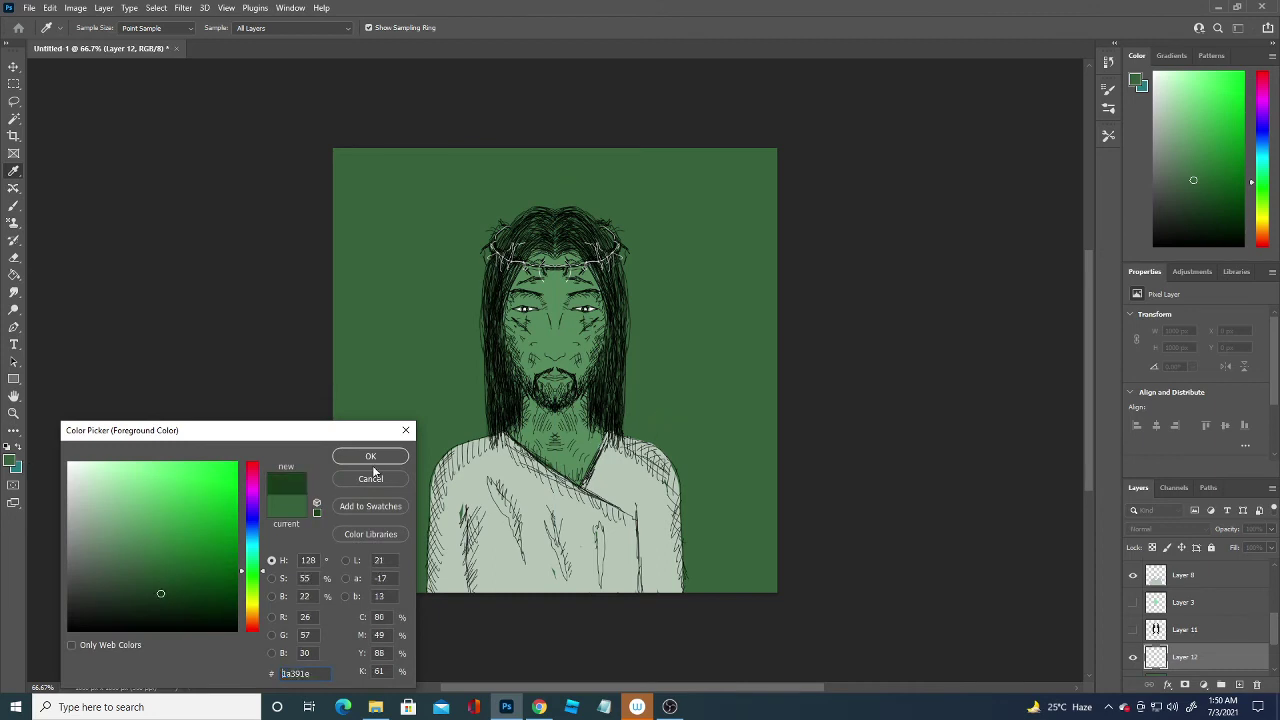
click(372, 457)
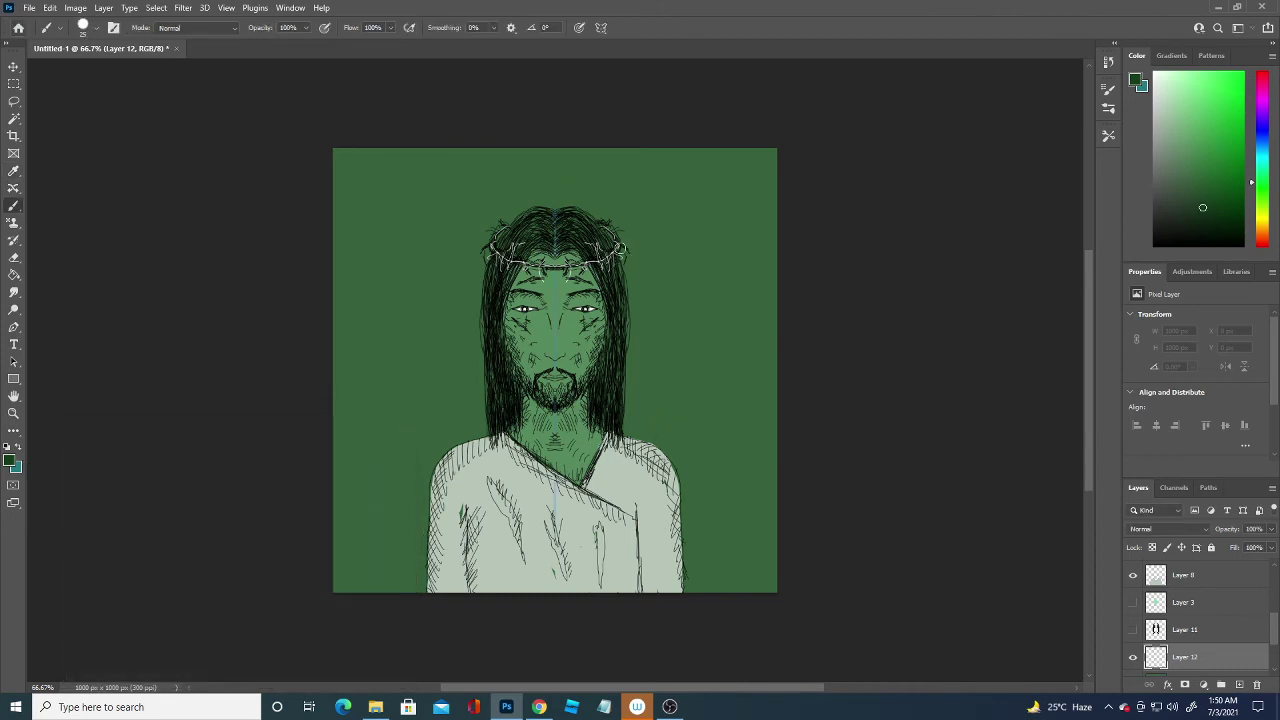
Turn off brush symmetry and paint a dark green cast shadow on the background along the right side of the hair and shoulder
mouse_move(607, 242)
mouse_down()
mouse_move(642, 317)
mouse_move(642, 445)
mouse_up()
key(ctrl+z)
click(601, 27)
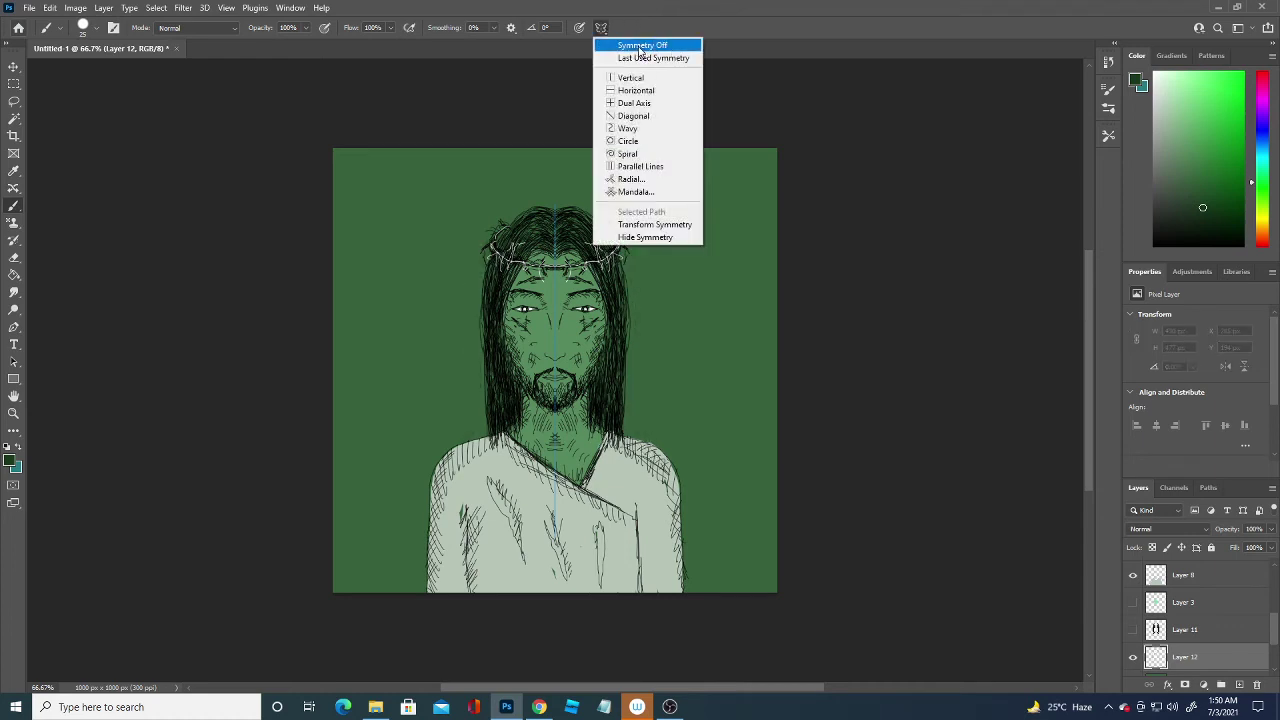
click(640, 46)
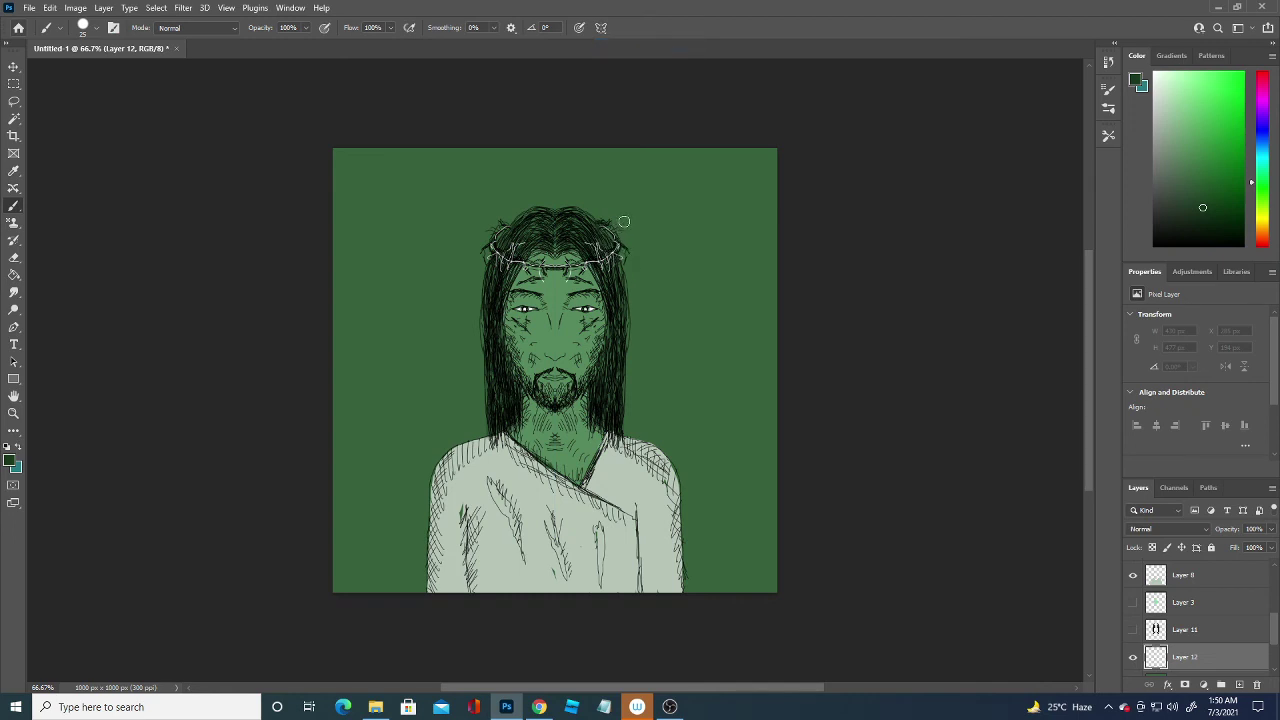
mouse_move(591, 237)
mouse_down()
mouse_move(637, 245)
mouse_move(652, 426)
mouse_move(700, 468)
mouse_move(711, 581)
mouse_move(691, 531)
mouse_move(690, 583)
mouse_move(687, 569)
mouse_move(687, 491)
mouse_move(704, 545)
mouse_move(694, 487)
mouse_move(701, 560)
mouse_move(688, 470)
mouse_move(628, 405)
mouse_move(626, 431)
mouse_move(640, 423)
mouse_move(640, 381)
mouse_move(629, 408)
mouse_move(631, 271)
mouse_move(614, 238)
mouse_move(634, 272)
mouse_move(639, 341)
mouse_move(630, 256)
mouse_move(612, 241)
mouse_move(639, 418)
mouse_move(668, 456)
mouse_up()
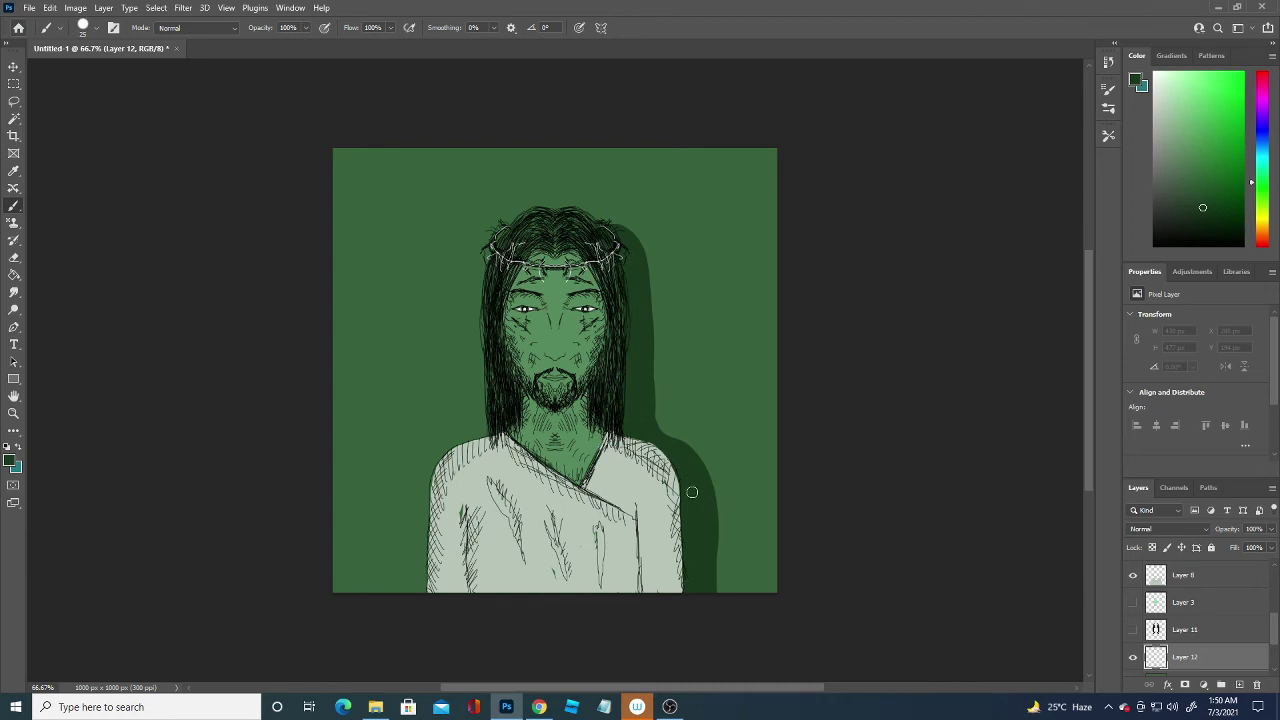
mouse_move(704, 602)
mouse_down()
mouse_move(709, 511)
mouse_move(689, 464)
mouse_up()
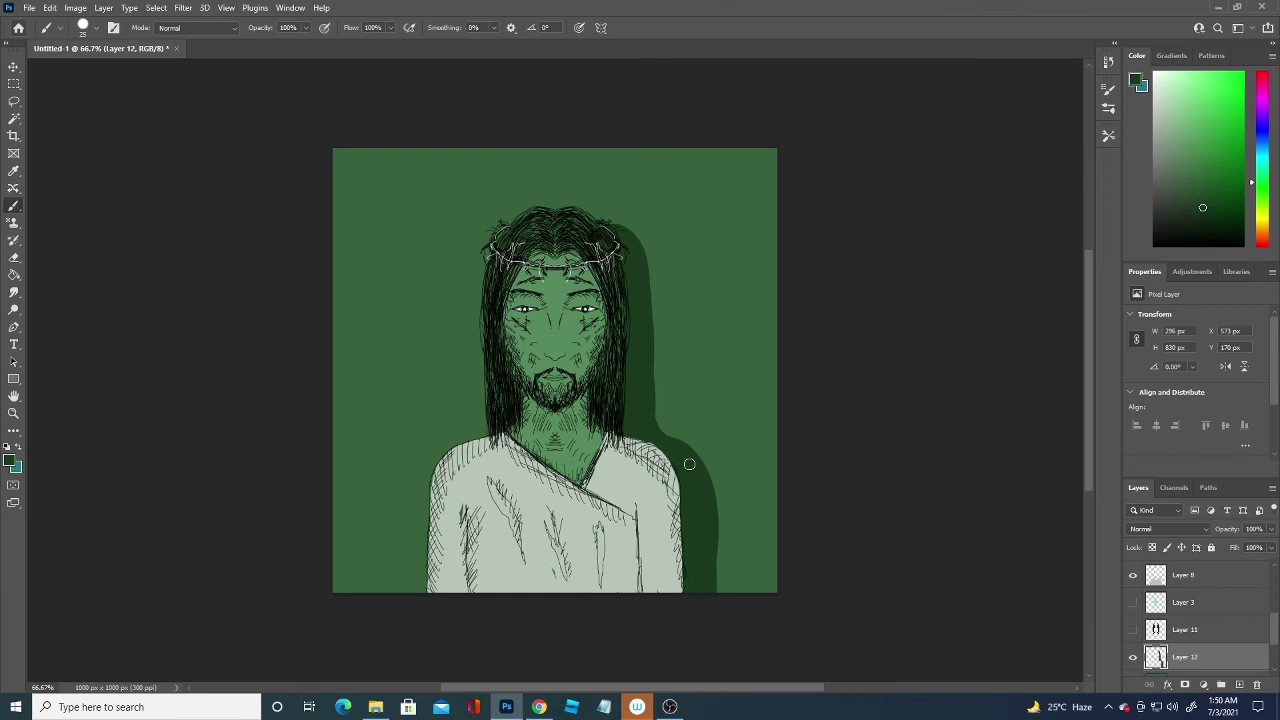
Compare the portrait with and without the cast shadow by toggling the visibility of Layer 12
click(1133, 657)
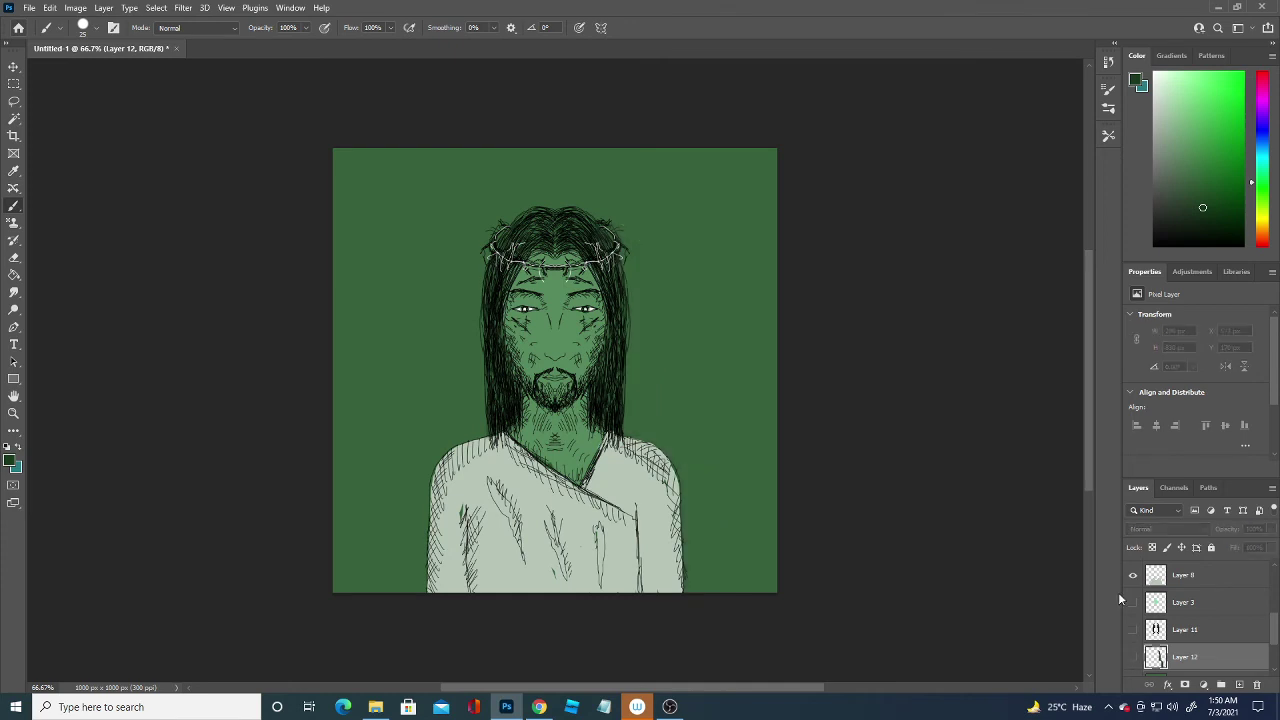
click(1132, 660)
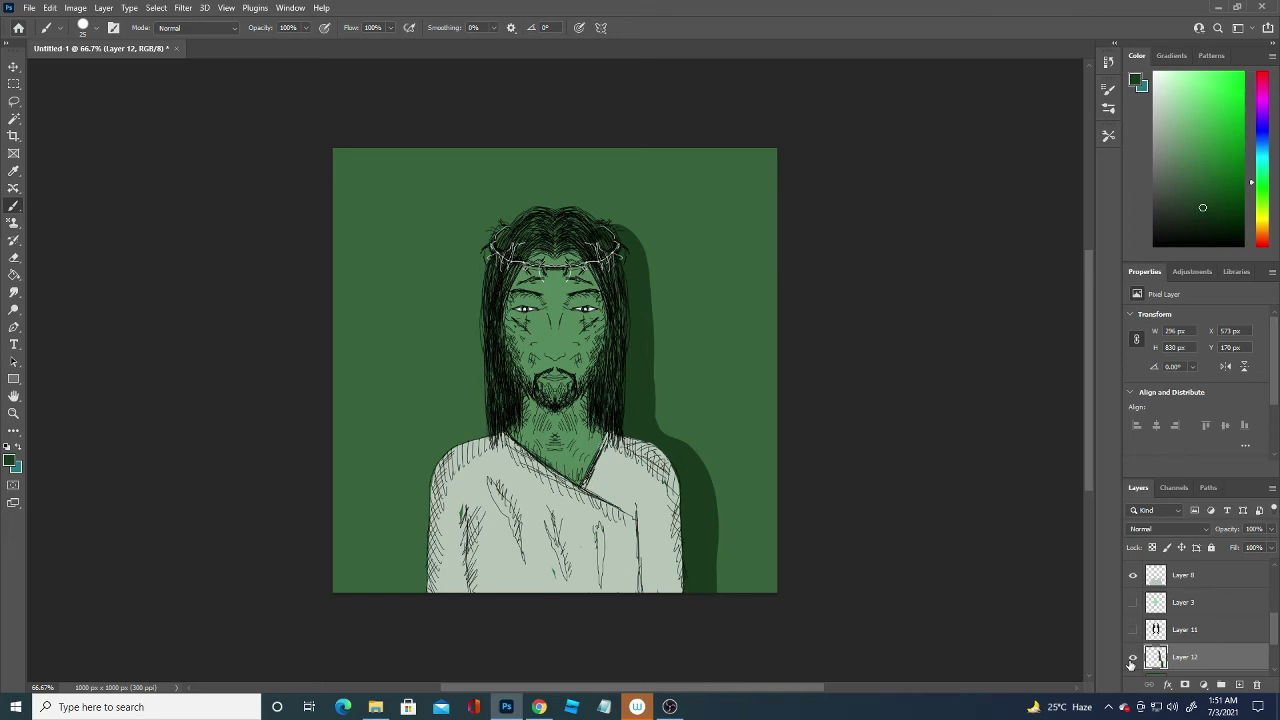
click(1133, 659)
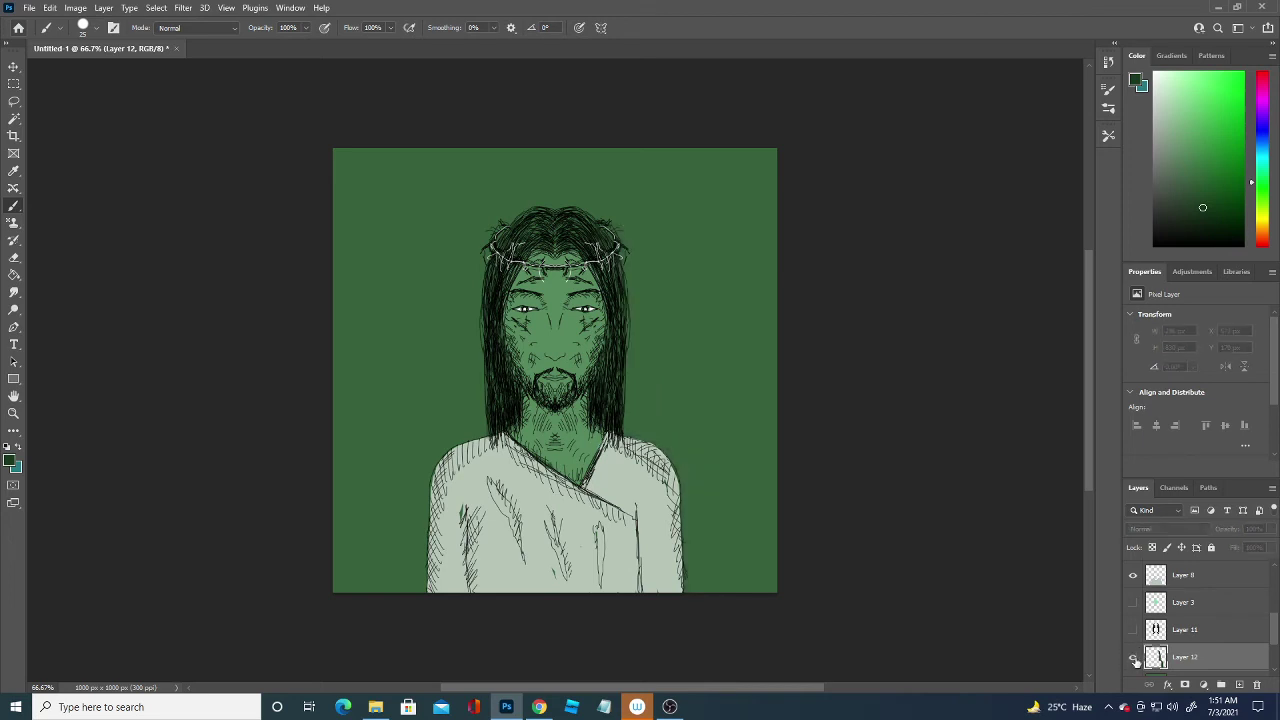
click(1133, 657)
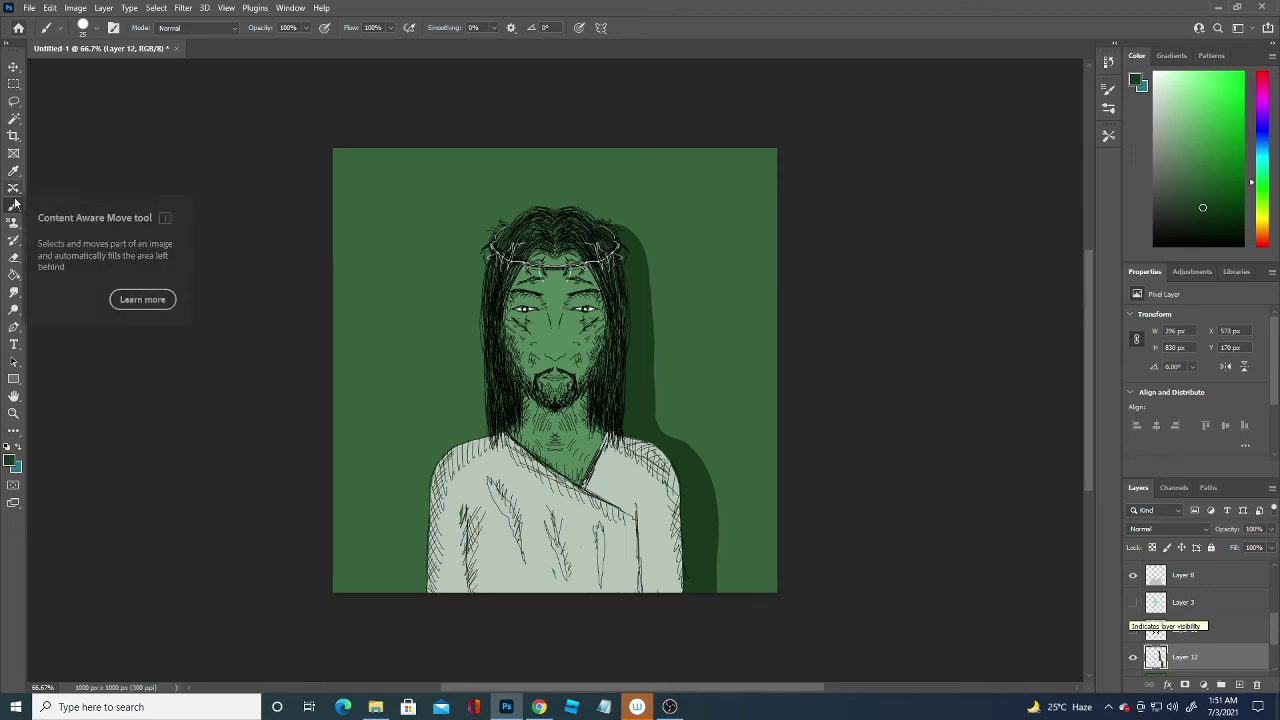
Draw a tall thin white cross outline left of the figure on a new layer with a 1 px brush, and check it by toggling that layer
click(8, 457)
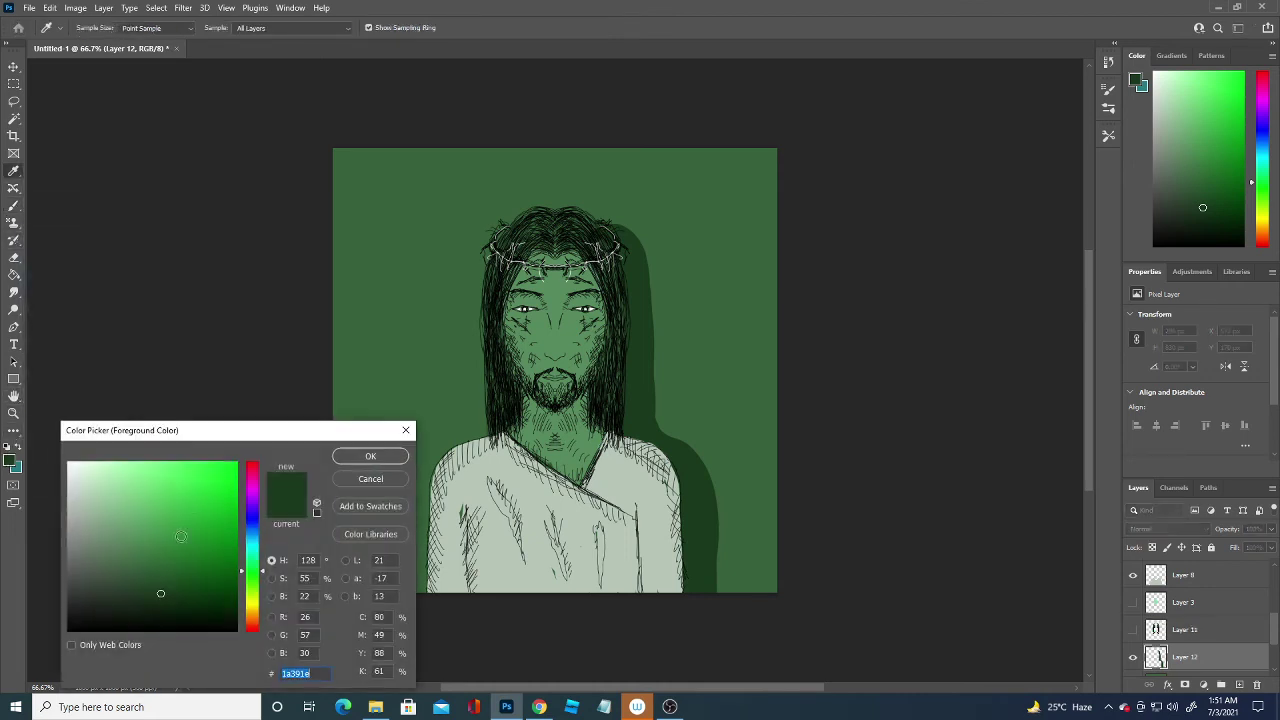
drag(183, 534, 66, 460)
click(371, 460)
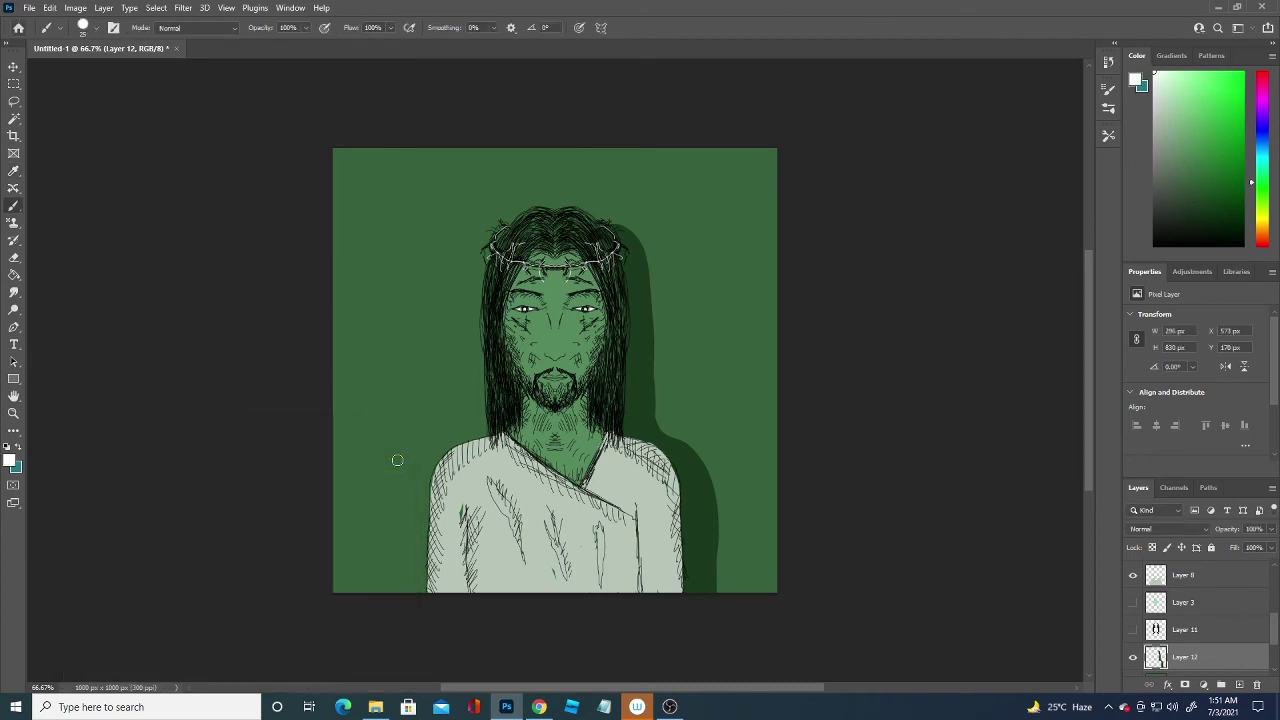
click(1239, 684)
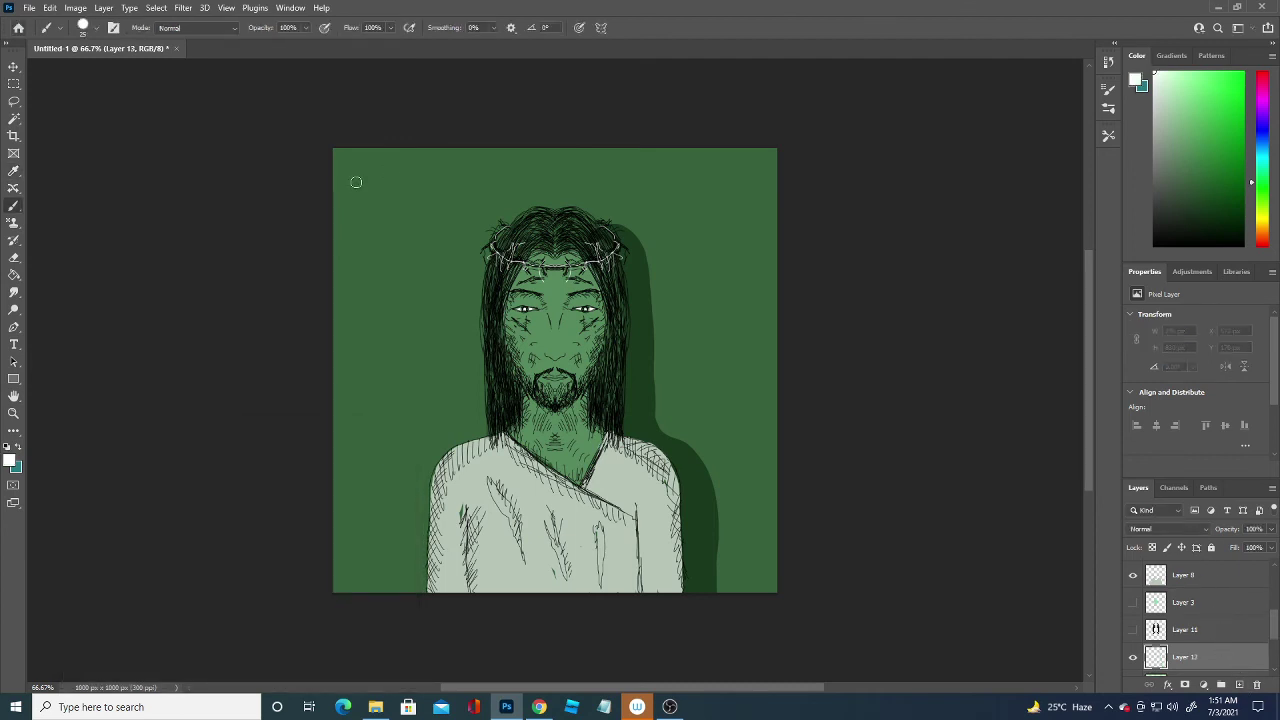
click(97, 28)
drag(78, 72, 70, 72)
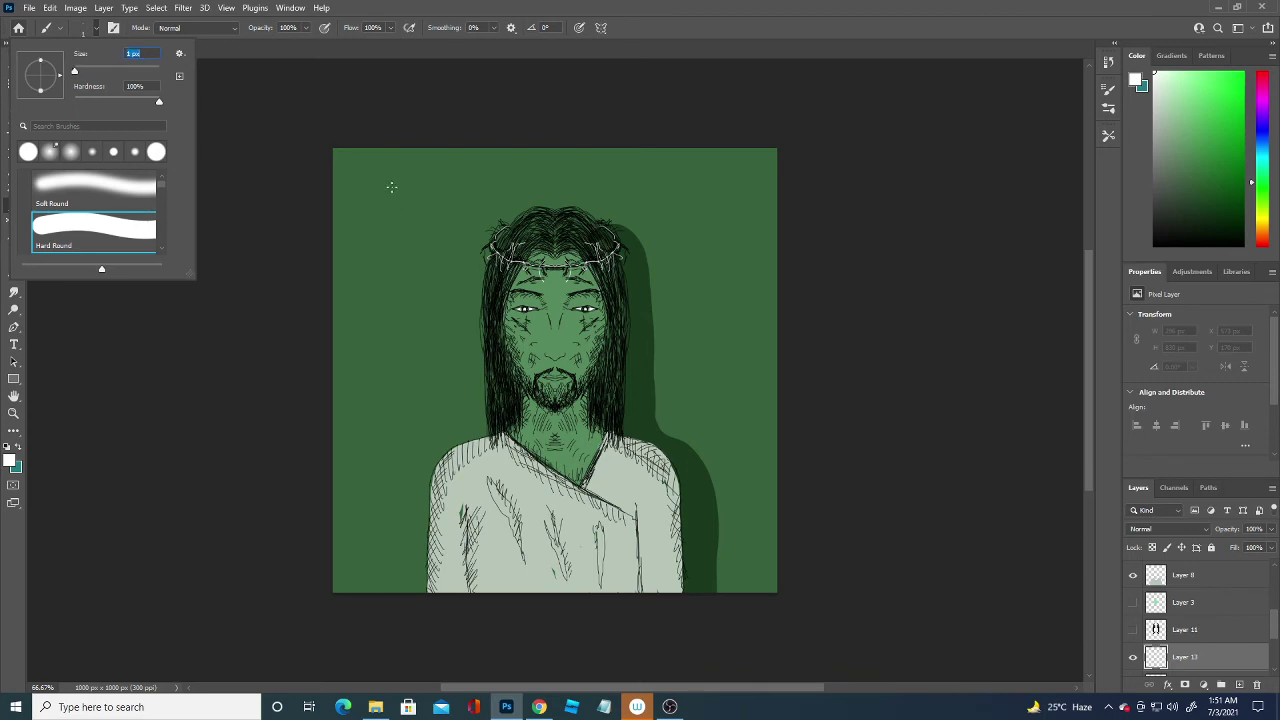
mouse_move(390, 186)
mouse_down()
mouse_move(394, 334)
mouse_move(338, 368)
mouse_move(397, 364)
mouse_move(413, 589)
mouse_move(413, 364)
mouse_up()
mouse_move(466, 352)
mouse_down()
mouse_move(478, 346)
mouse_move(414, 342)
mouse_move(390, 160)
mouse_move(389, 206)
mouse_up()
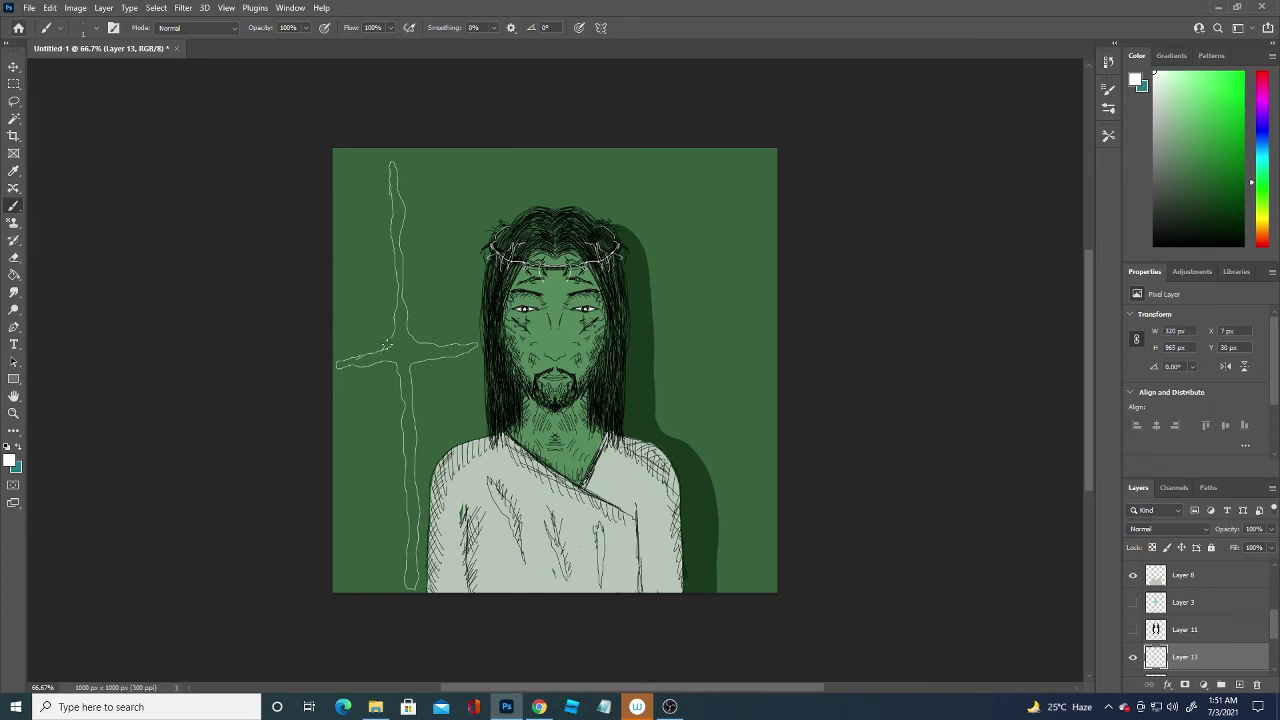
click(1133, 657)
click(1133, 657)
Draw a wider black contour around the white cross and continue its horizontal beam to the right of the figure
click(12, 462)
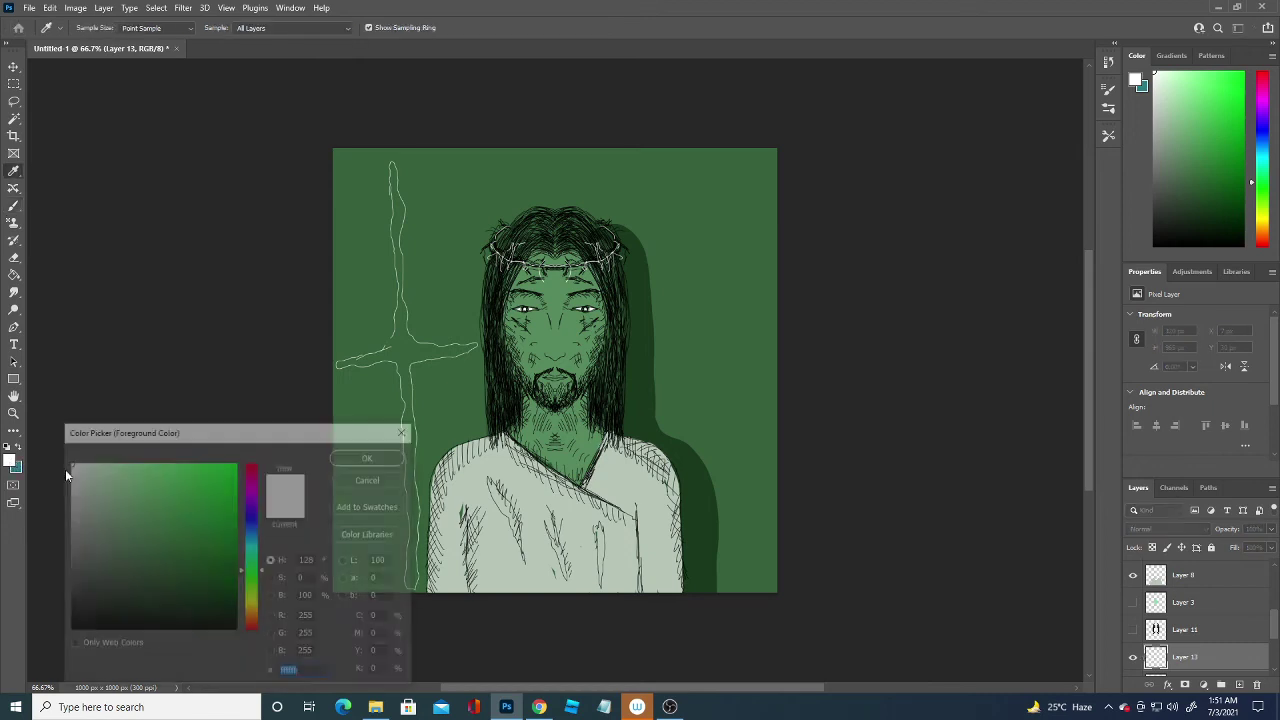
click(70, 630)
click(373, 456)
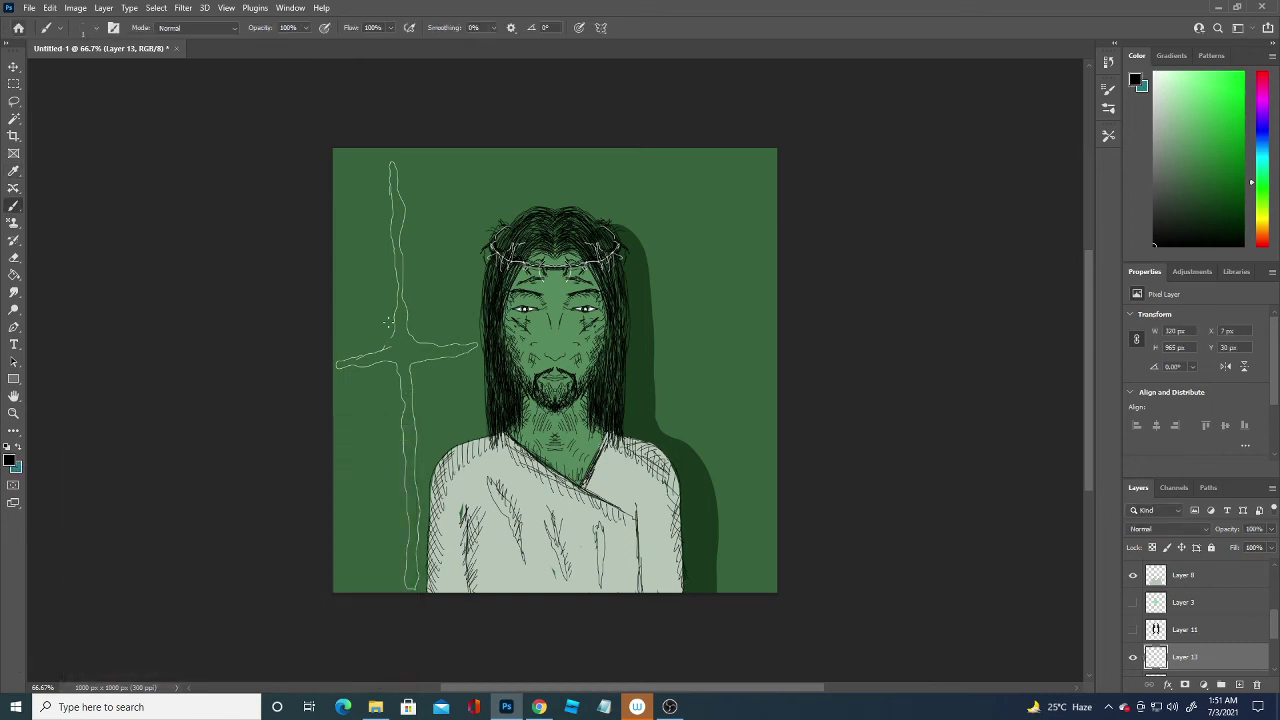
mouse_move(375, 337)
mouse_down()
mouse_move(389, 152)
mouse_move(414, 174)
mouse_move(421, 302)
mouse_move(461, 335)
mouse_up()
mouse_move(680, 324)
mouse_down()
mouse_move(769, 336)
mouse_move(655, 342)
mouse_up()
mouse_move(474, 360)
mouse_down()
mouse_move(441, 377)
mouse_move(426, 410)
mouse_move(424, 605)
mouse_move(409, 616)
mouse_move(391, 415)
mouse_move(376, 397)
mouse_move(329, 389)
mouse_move(333, 358)
mouse_up()
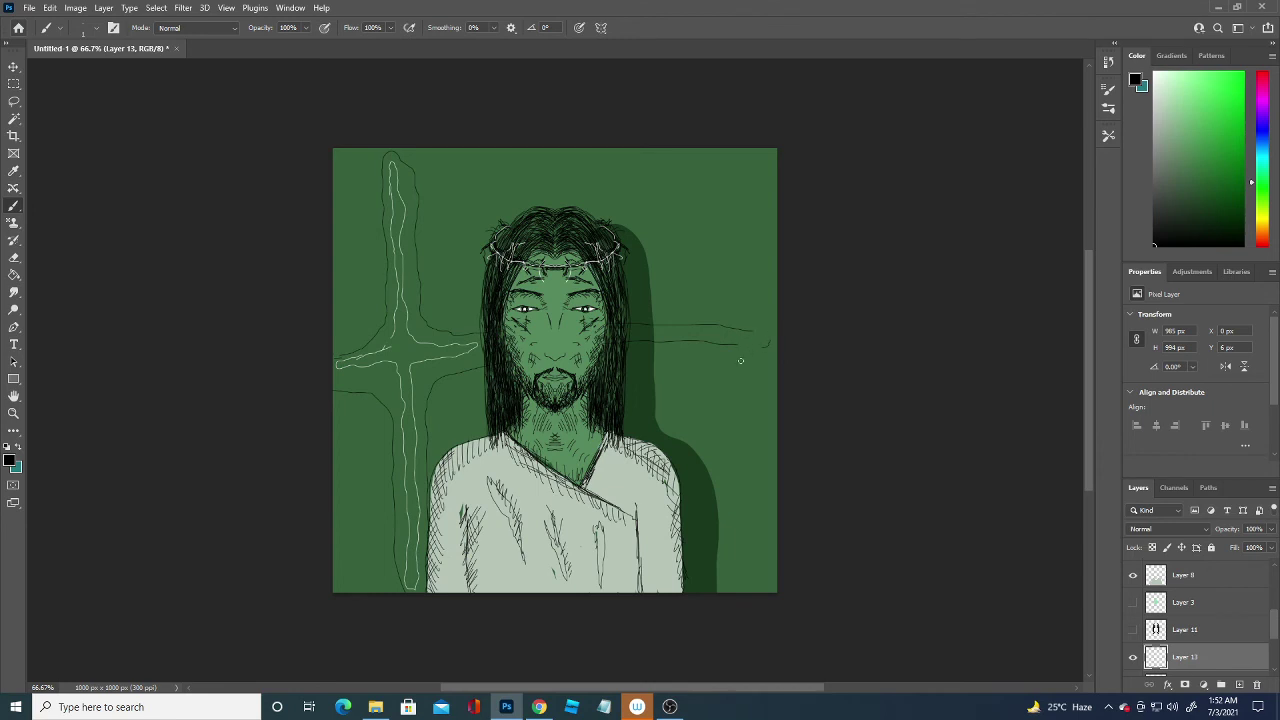
Undo the beam lines right of the figure and sign the artwork in black in the lower-right corner
key(ctrl+z)
key(ctrl+z)
key(ctrl+z)
key(ctrl+z)
mouse_move(738, 563)
mouse_down()
mouse_move(722, 572)
mouse_move(748, 527)
mouse_up()
Add a new top layer and hatch extra black shading around the eyes, cheeks, neck, hair and robe folds
click(1239, 684)
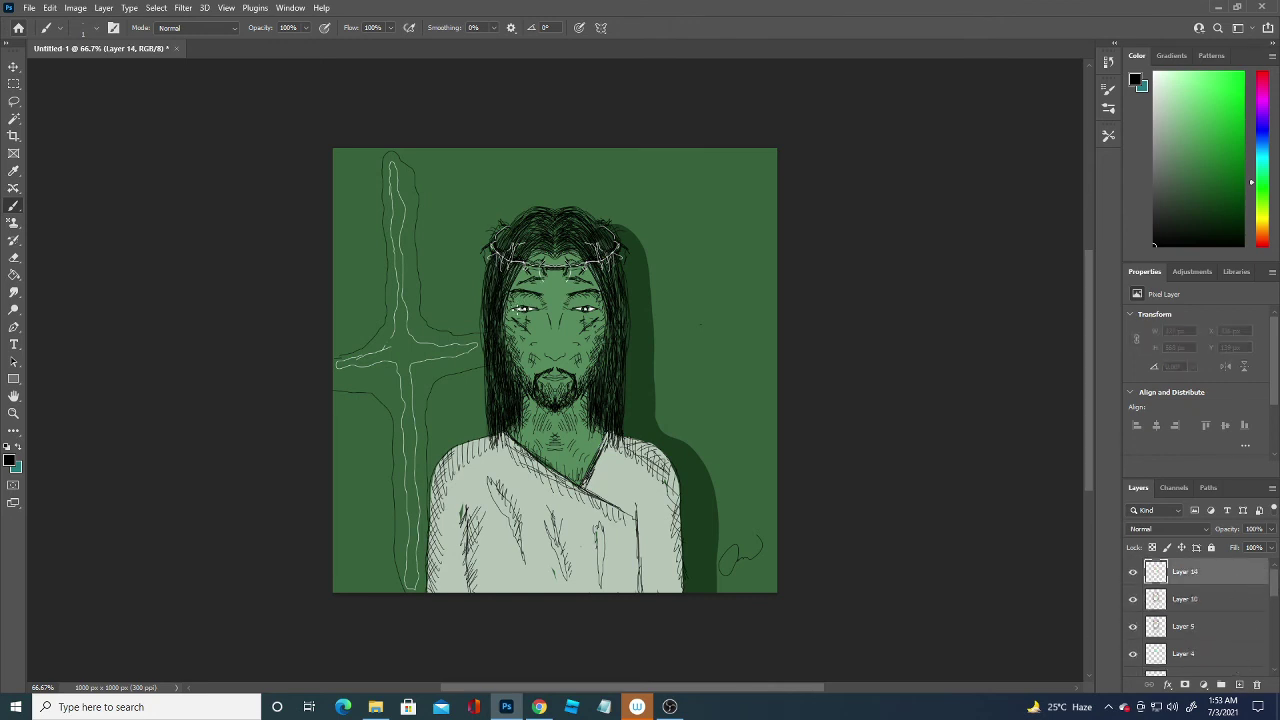
click(512, 306)
mouse_move(512, 306)
mouse_down()
mouse_move(589, 314)
mouse_move(576, 294)
mouse_move(594, 290)
mouse_move(518, 298)
mouse_move(604, 312)
mouse_move(604, 348)
mouse_up()
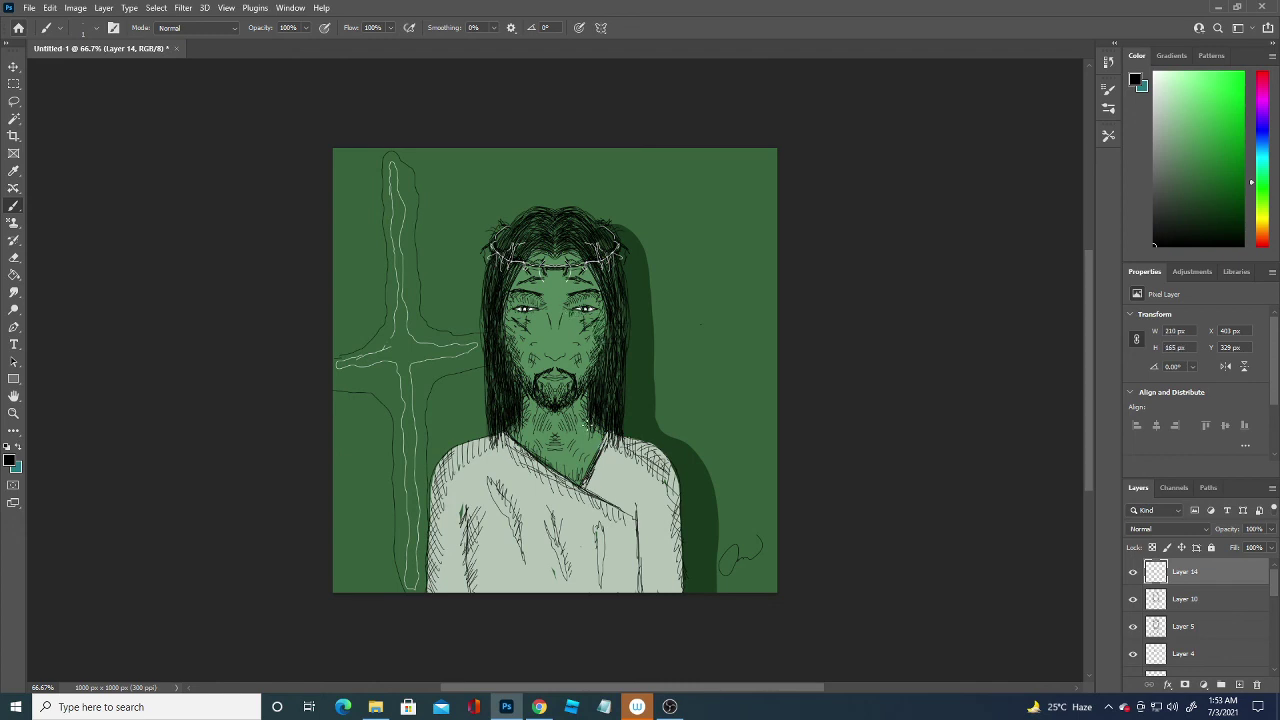
drag(584, 442, 602, 428)
mouse_move(572, 262)
mouse_down()
mouse_move(574, 250)
mouse_move(541, 254)
mouse_move(532, 215)
mouse_move(574, 206)
mouse_move(532, 211)
mouse_up()
mouse_move(524, 228)
mouse_down()
mouse_move(500, 245)
mouse_move(510, 241)
mouse_up()
drag(601, 298, 609, 355)
drag(592, 528, 602, 566)
Set the foreground colour to a dark crimson red and paint bloody streaks along the three central robe folds
click(10, 461)
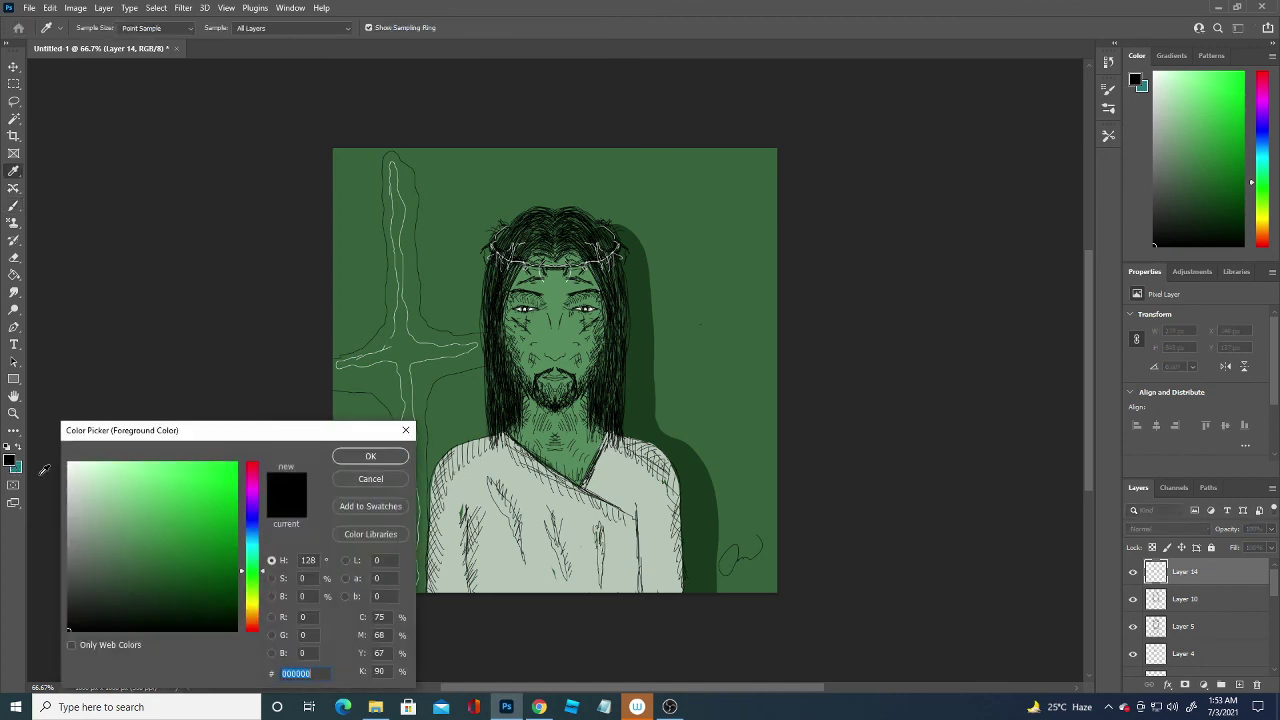
click(252, 467)
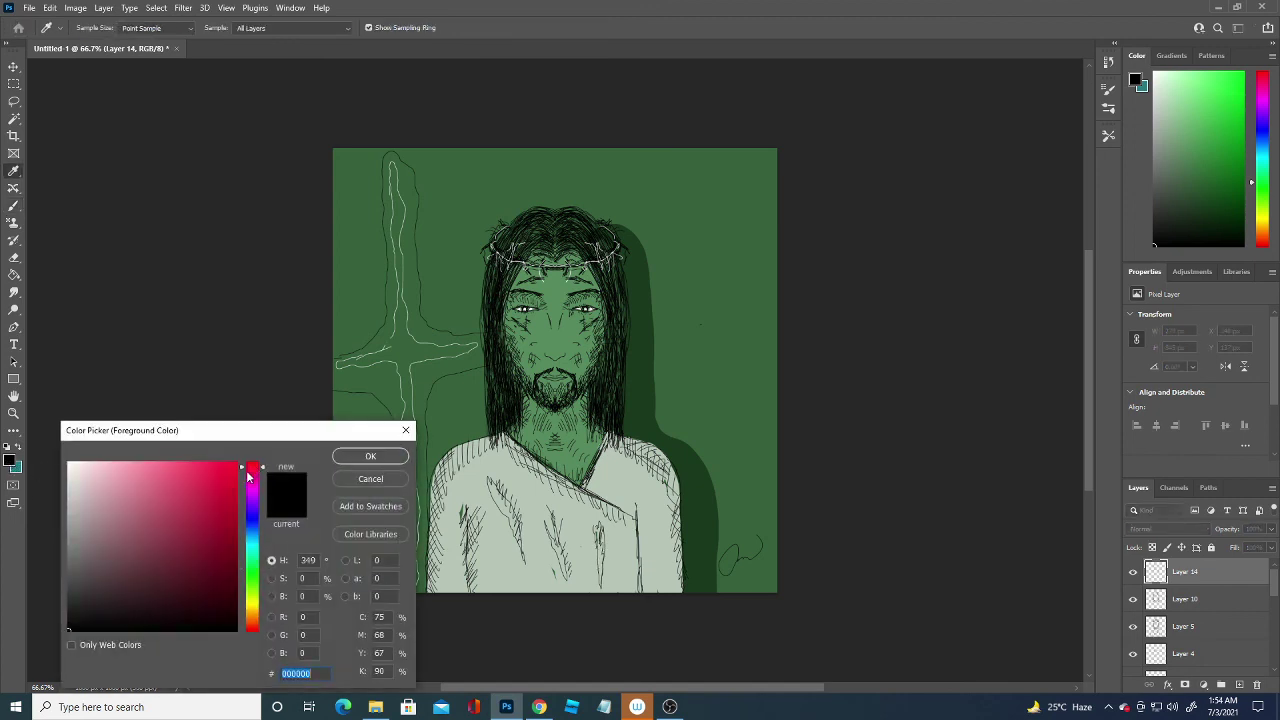
click(233, 469)
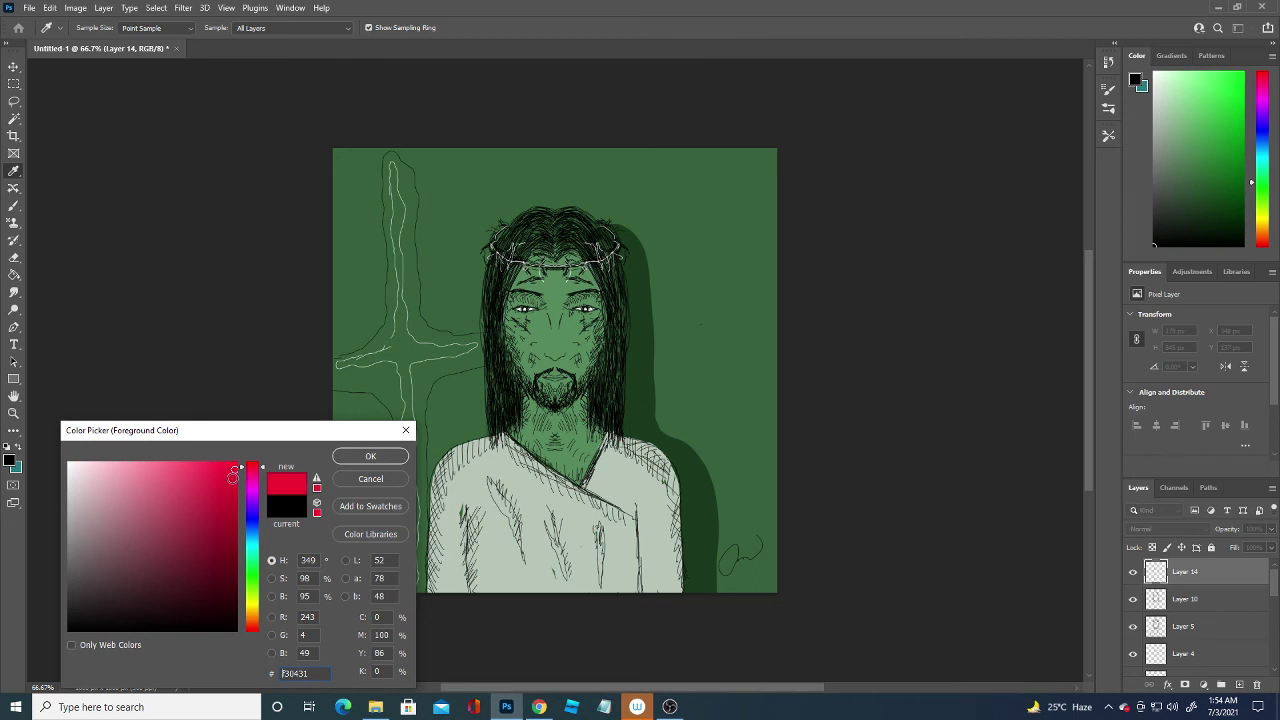
click(233, 497)
click(362, 457)
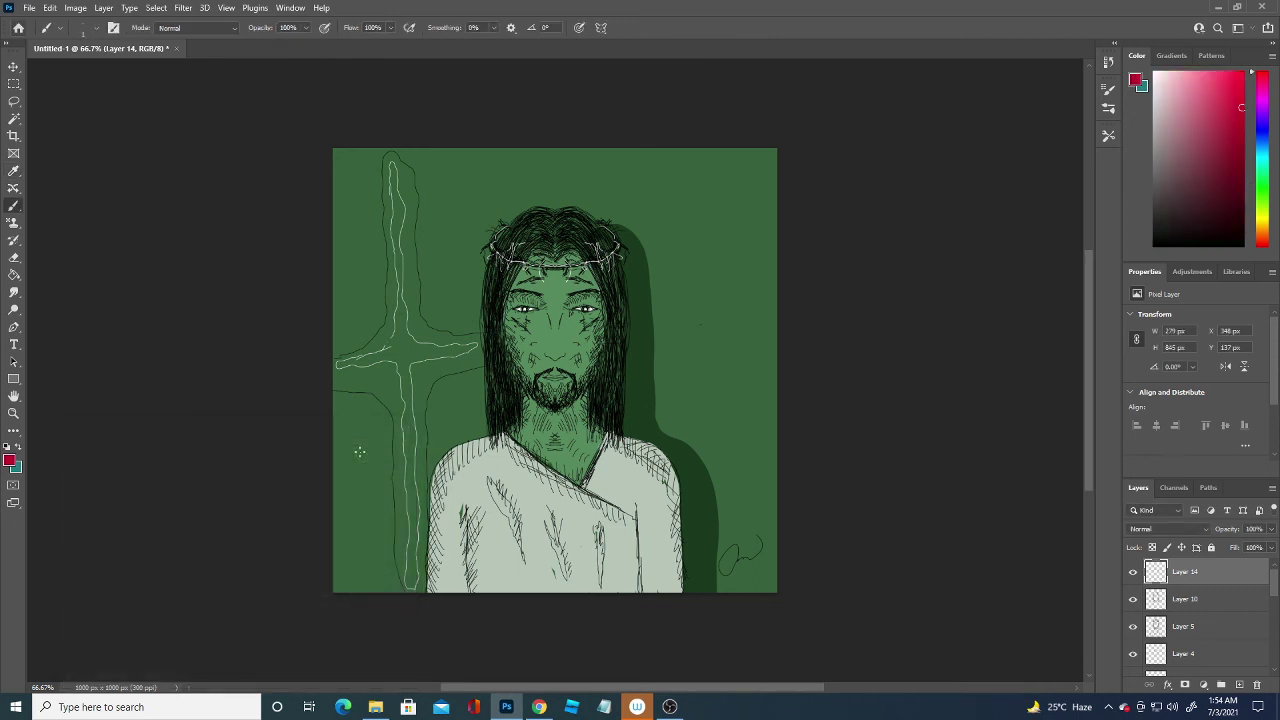
mouse_move(599, 527)
mouse_down()
mouse_move(598, 580)
mouse_move(598, 530)
mouse_move(556, 528)
mouse_move(564, 576)
mouse_move(546, 532)
mouse_up()
mouse_move(488, 482)
mouse_down()
mouse_move(524, 546)
mouse_move(520, 518)
mouse_move(520, 540)
mouse_move(489, 484)
mouse_move(495, 499)
mouse_up()
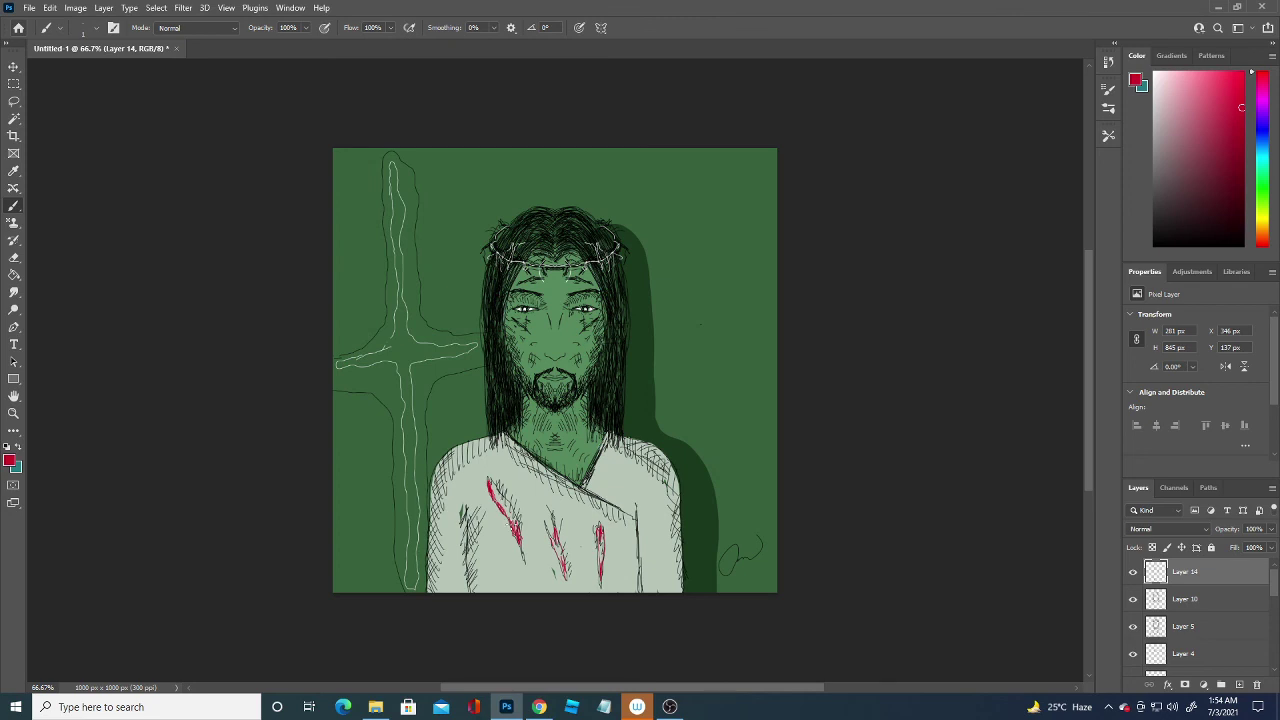
Paint crimson strokes along the right collar edge and around the crown of thorns
drag(600, 463, 606, 443)
drag(536, 268, 602, 262)
drag(520, 267, 512, 264)
mouse_move(608, 256)
mouse_down()
mouse_move(597, 248)
mouse_move(606, 258)
mouse_up()
drag(505, 251, 497, 259)
Set the foreground colour to white (ffffff) and paint fine highlight strokes along the front band of the crown of thorns
click(12, 462)
click(69, 463)
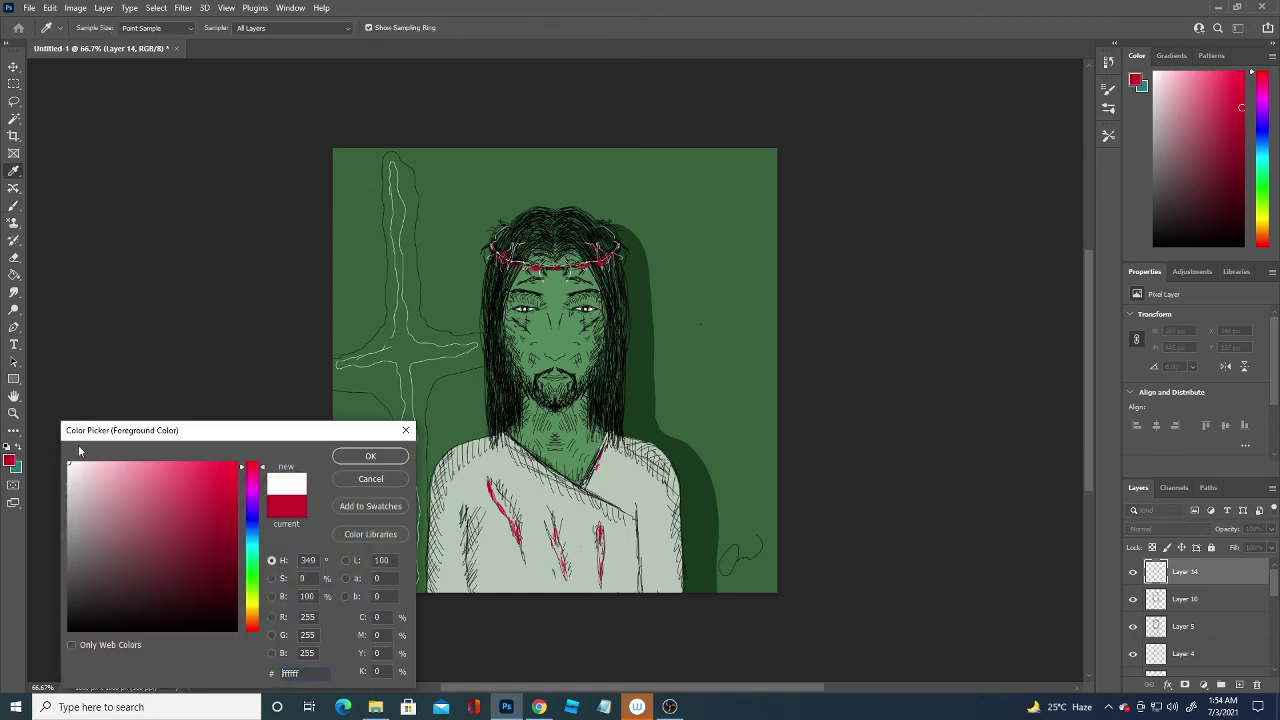
click(365, 456)
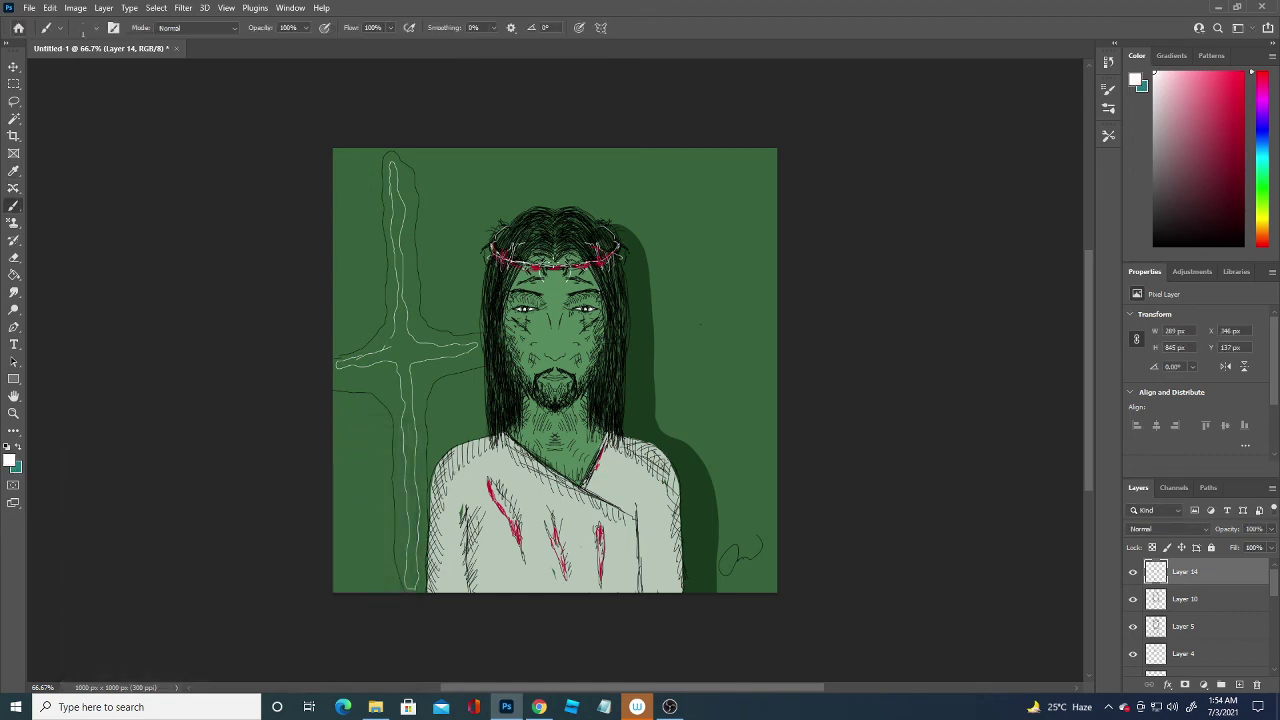
drag(550, 266, 612, 250)
mouse_move(497, 258)
mouse_down()
mouse_move(558, 268)
mouse_move(624, 246)
mouse_move(540, 266)
mouse_move(492, 256)
mouse_up()
mouse_move(515, 252)
mouse_down()
mouse_move(585, 268)
mouse_move(614, 250)
mouse_up()
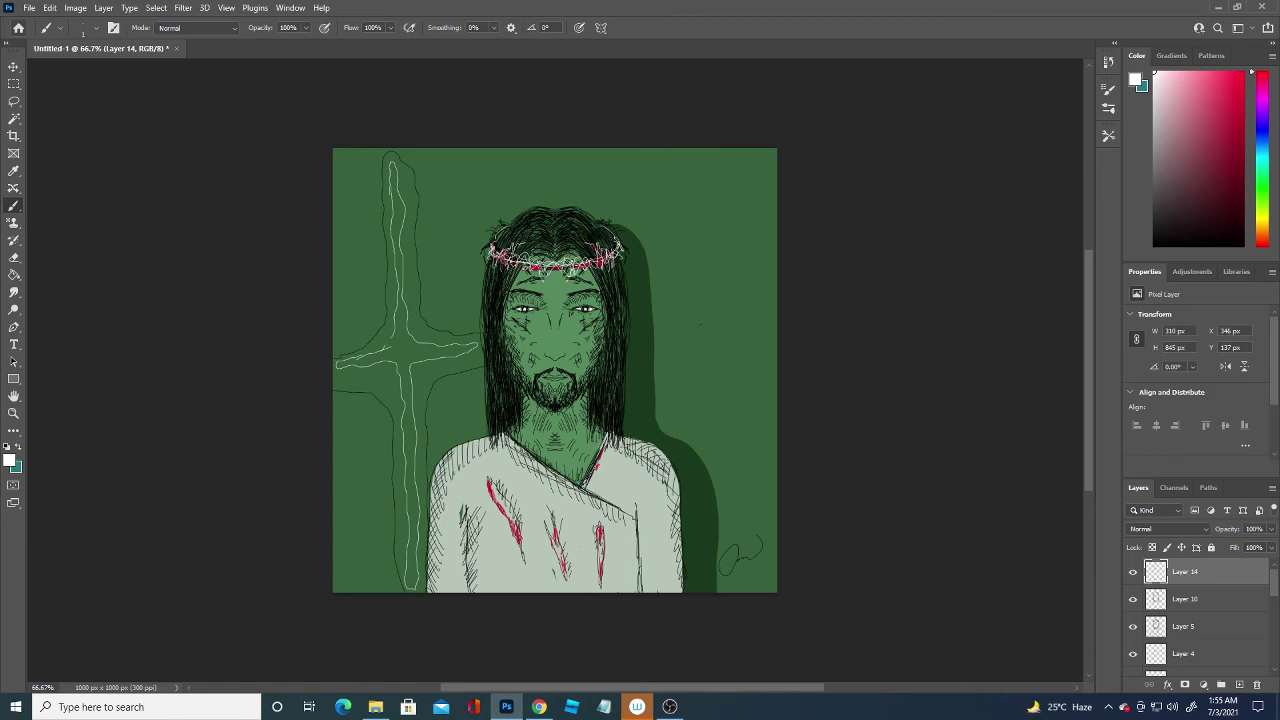
Add more white thorn strokes across the crown's band and around both of its outer ends
mouse_move(510, 262)
mouse_down()
mouse_move(506, 230)
mouse_move(526, 236)
mouse_move(524, 252)
mouse_move(510, 232)
mouse_move(516, 248)
mouse_move(500, 242)
mouse_move(560, 242)
mouse_move(590, 261)
mouse_up()
mouse_move(592, 268)
mouse_down()
mouse_move(610, 258)
mouse_move(610, 238)
mouse_move(616, 250)
mouse_move(594, 243)
mouse_up()
mouse_move(600, 263)
mouse_down()
mouse_move(618, 253)
mouse_move(600, 262)
mouse_up()
mouse_move(514, 266)
mouse_down()
mouse_move(502, 272)
mouse_move(512, 262)
mouse_up()
drag(618, 252, 623, 238)
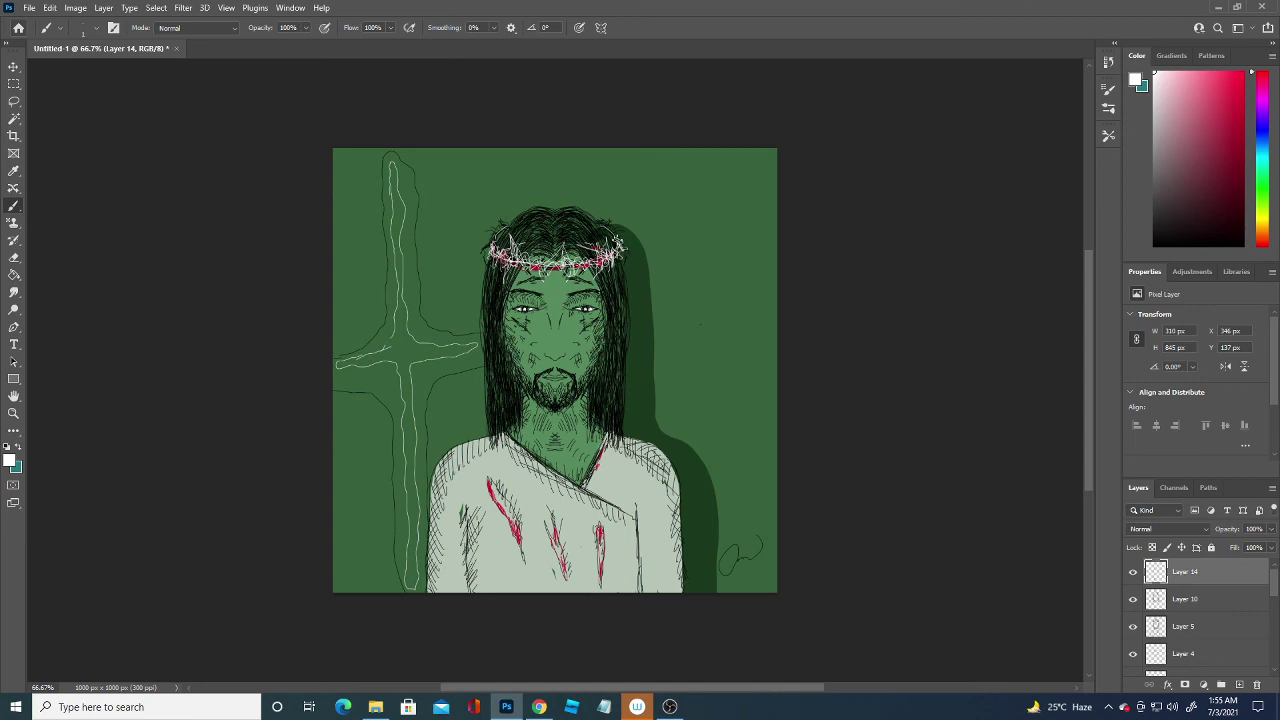
drag(484, 256, 494, 240)
click(10, 461)
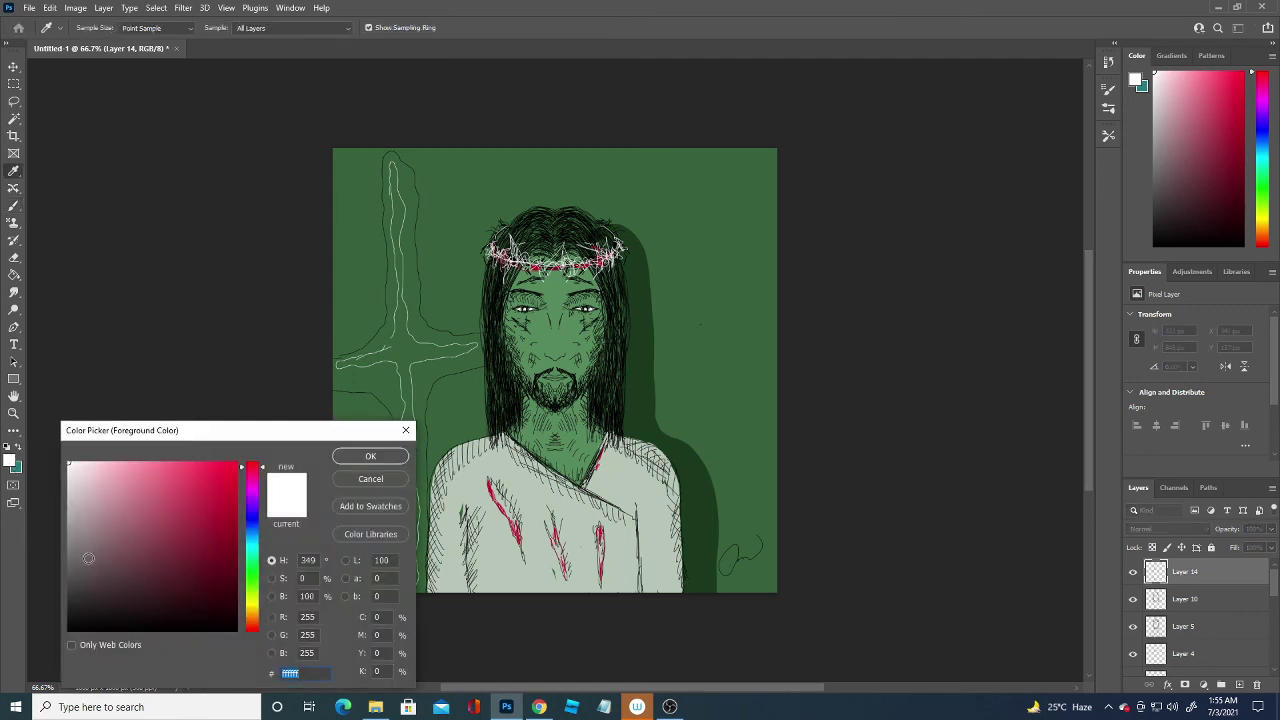
click(88, 558)
click(360, 457)
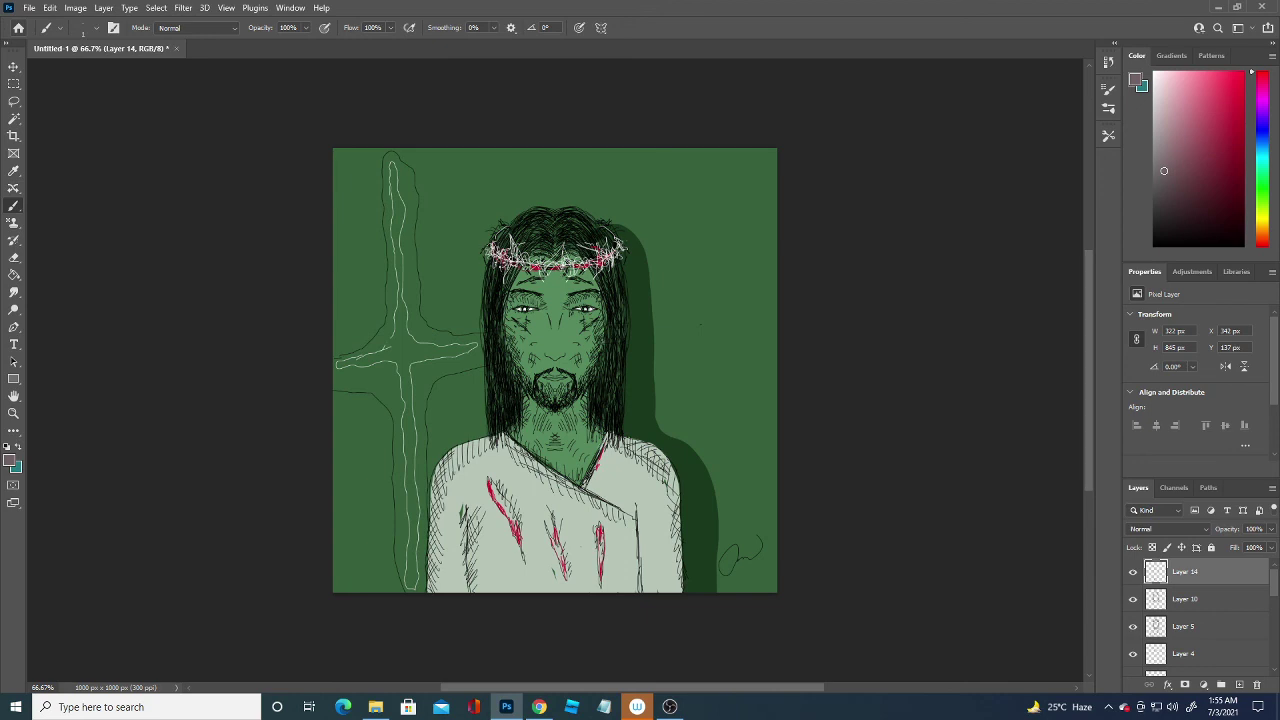
Set the foreground colour to a bright crimson red and add strokes along both sides of the face and across the neck
click(9, 460)
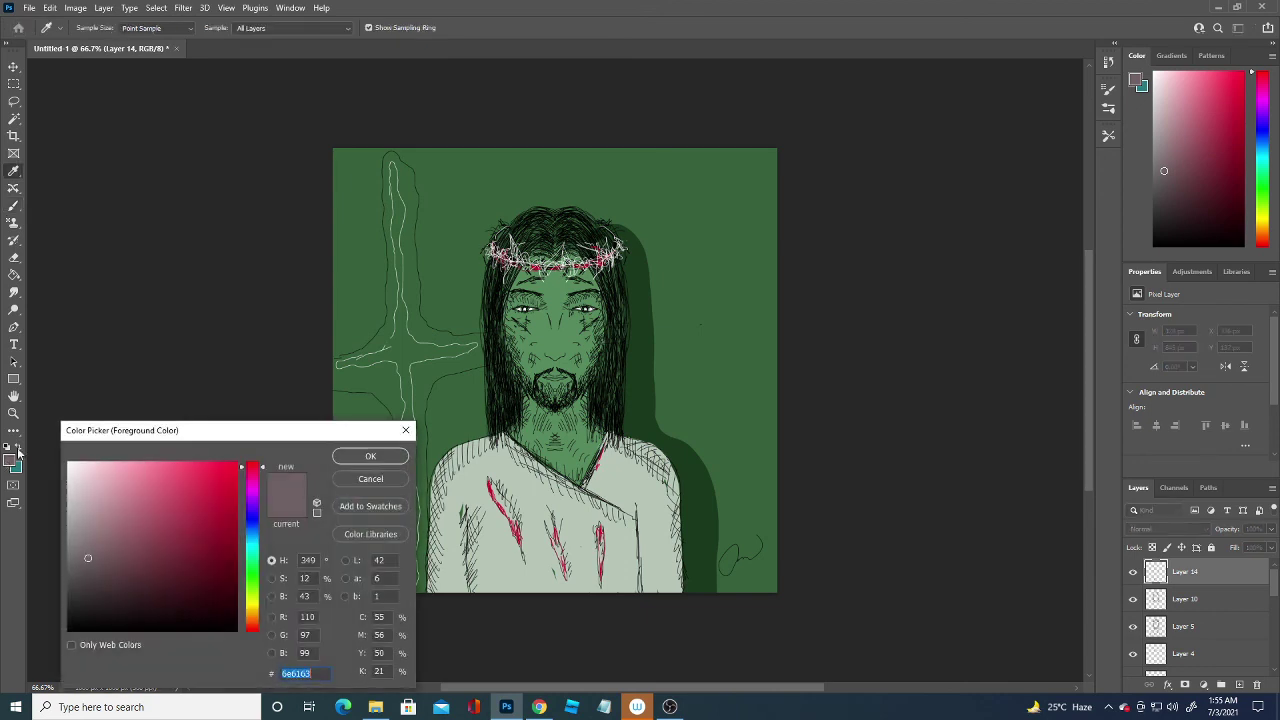
click(232, 473)
click(368, 456)
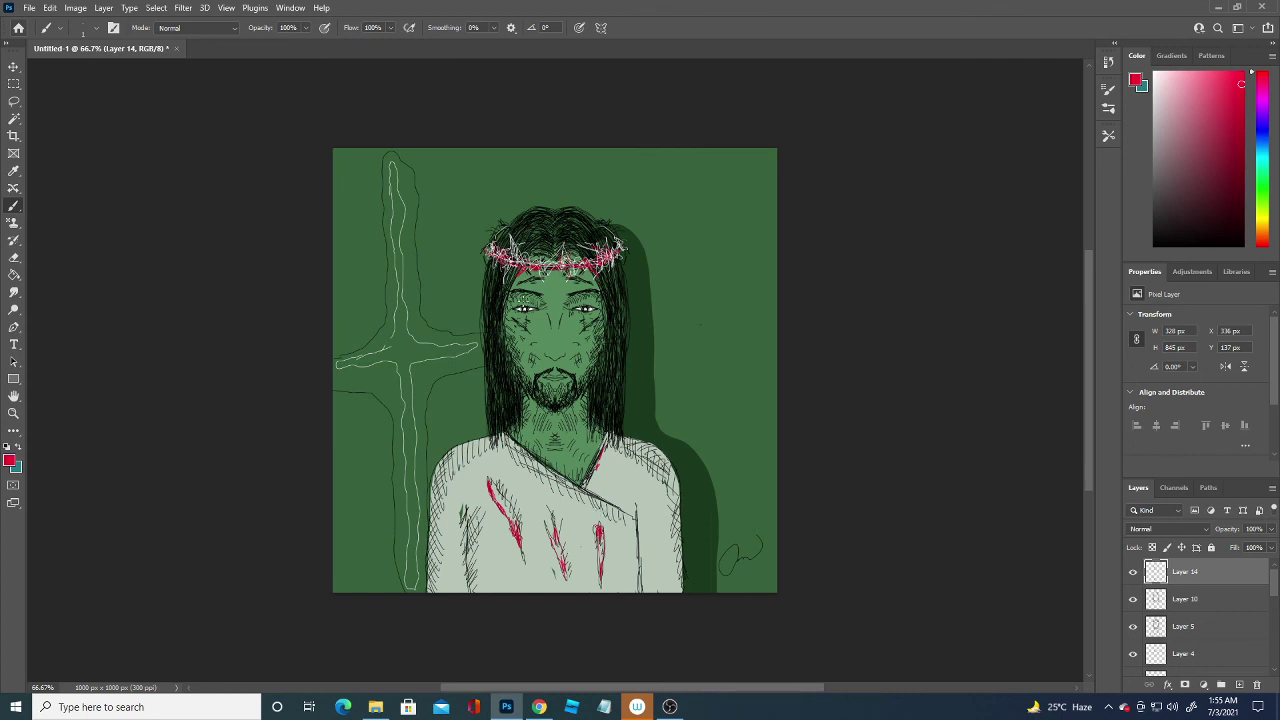
drag(508, 326, 506, 334)
mouse_move(589, 343)
mouse_down()
mouse_move(594, 364)
mouse_move(599, 326)
mouse_up()
mouse_move(542, 420)
mouse_down()
mouse_move(594, 403)
mouse_move(605, 442)
mouse_up()
Hatch bright crimson strokes over both shoulders, the outer sleeve edges and the robe's right collar and fold
mouse_move(448, 462)
mouse_down()
mouse_move(440, 490)
mouse_move(440, 476)
mouse_up()
drag(654, 462, 668, 482)
drag(444, 506, 432, 588)
mouse_move(664, 566)
mouse_down()
mouse_move(654, 578)
mouse_move(670, 596)
mouse_up()
mouse_move(614, 446)
mouse_down()
mouse_move(620, 468)
mouse_move(613, 459)
mouse_move(640, 467)
mouse_up()
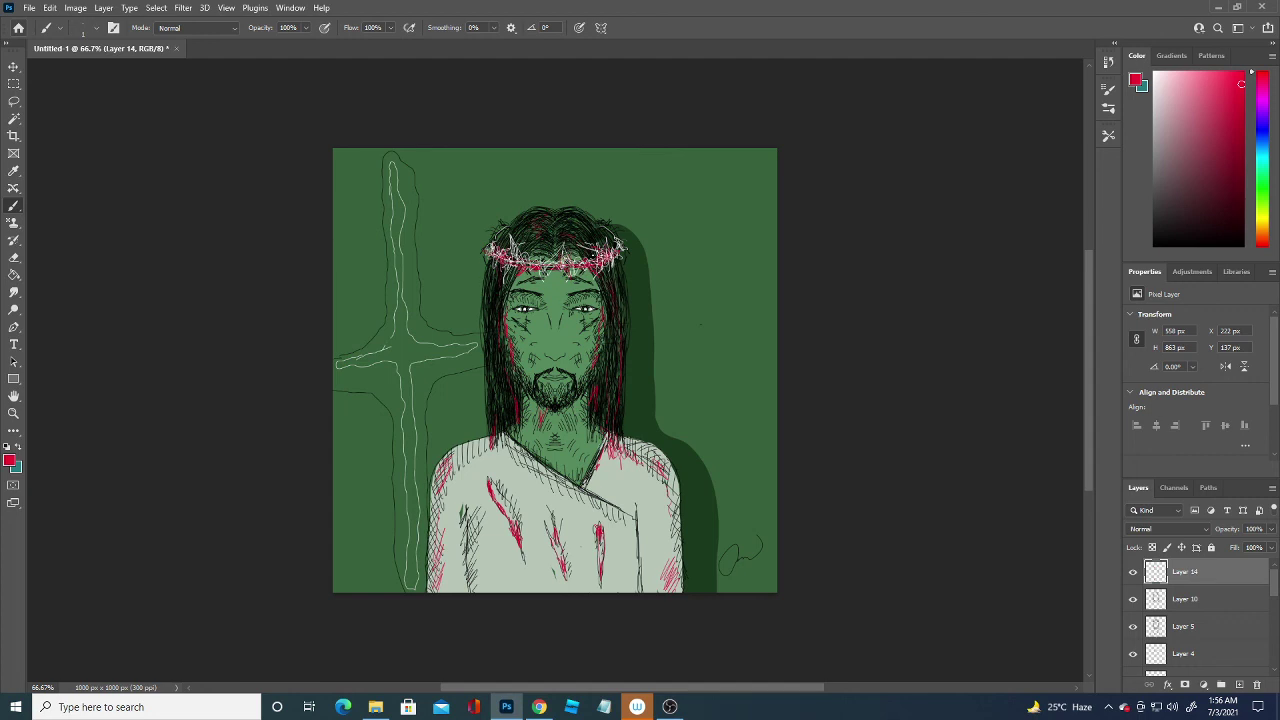
drag(607, 450, 631, 593)
click(670, 706)
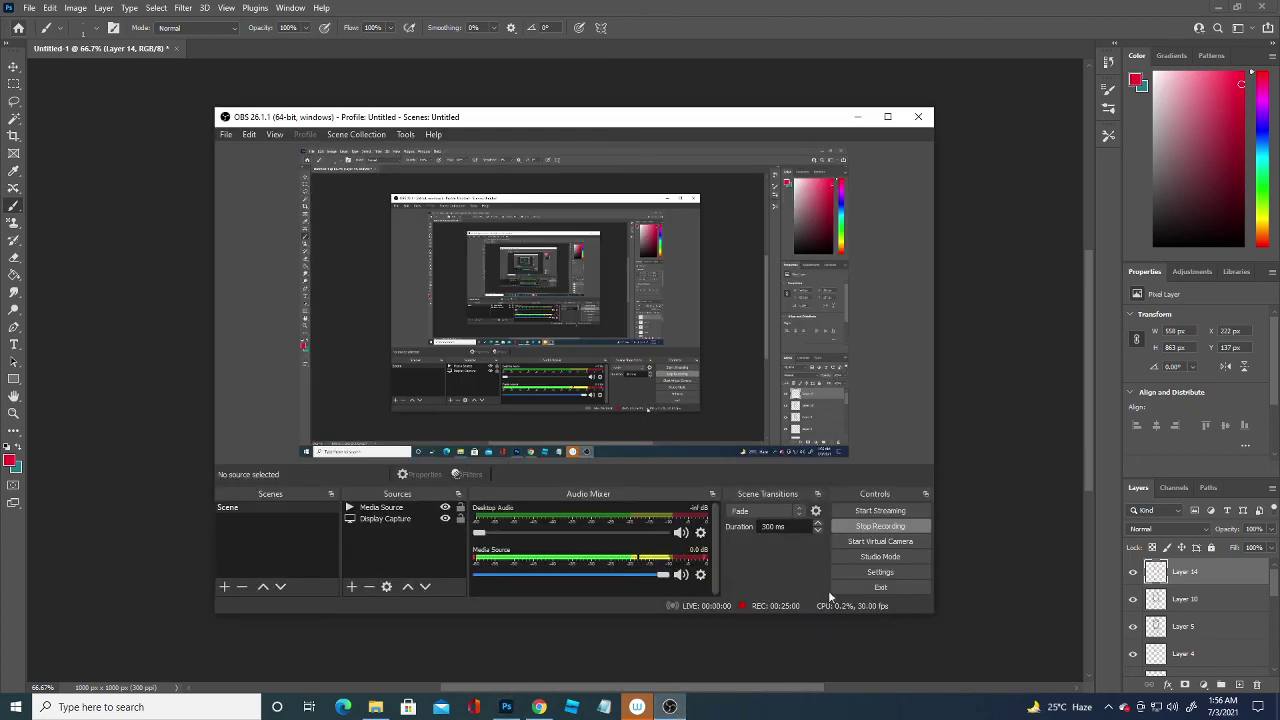